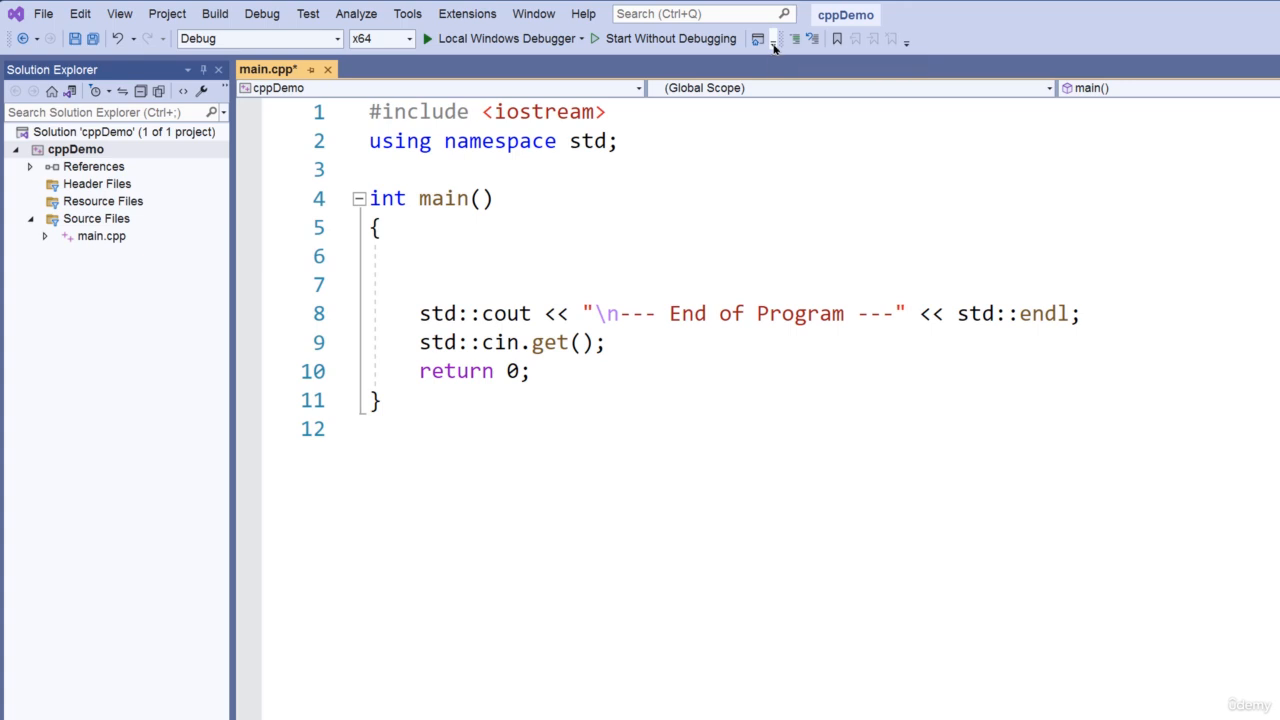
- Examine which buttons can be added to or removed from the Standard toolbar
click(773, 47)
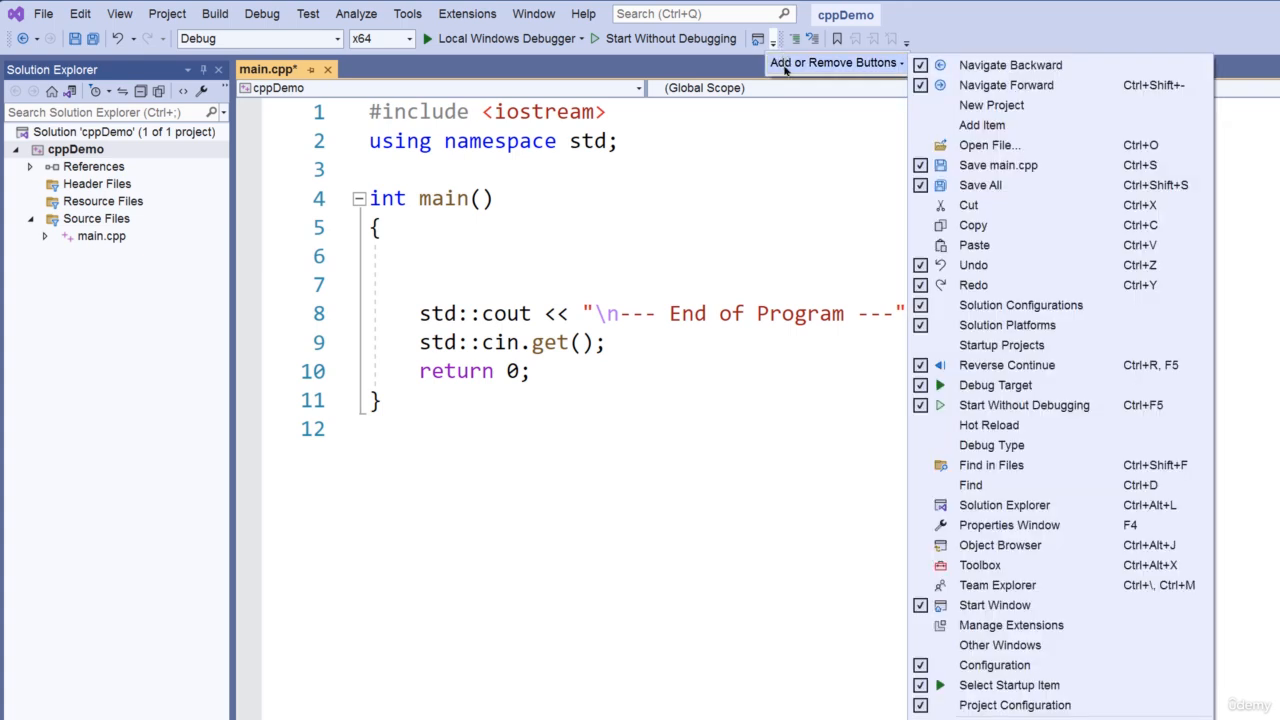
click(773, 47)
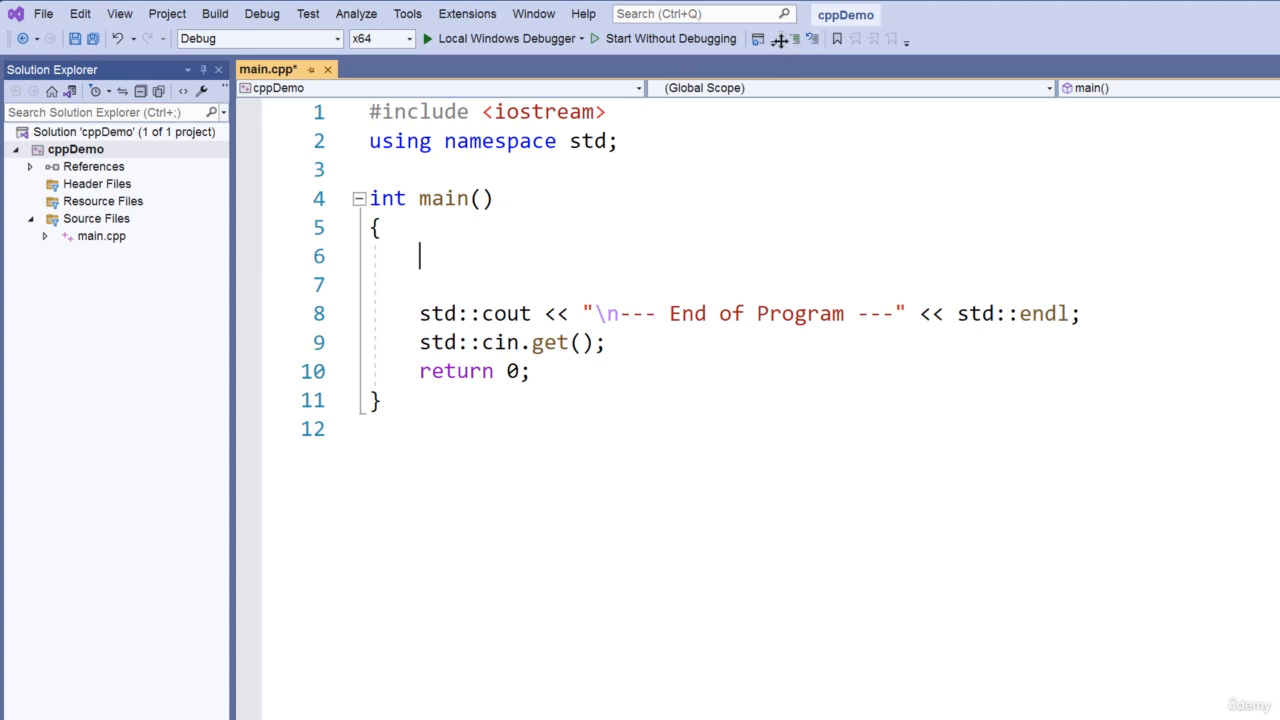
- Move the Text Editor toolbar beside the x64 platform selector and view the Standard toolbar commands it hides
drag(779, 40, 467, 40)
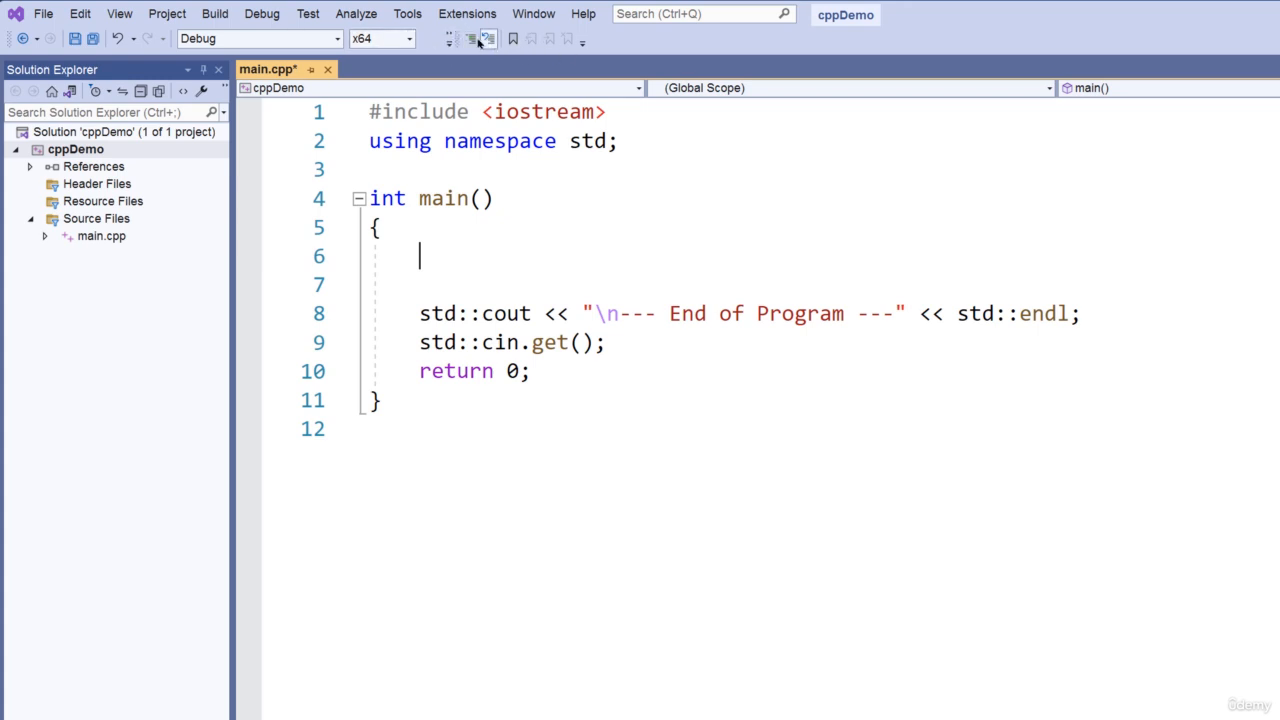
click(450, 40)
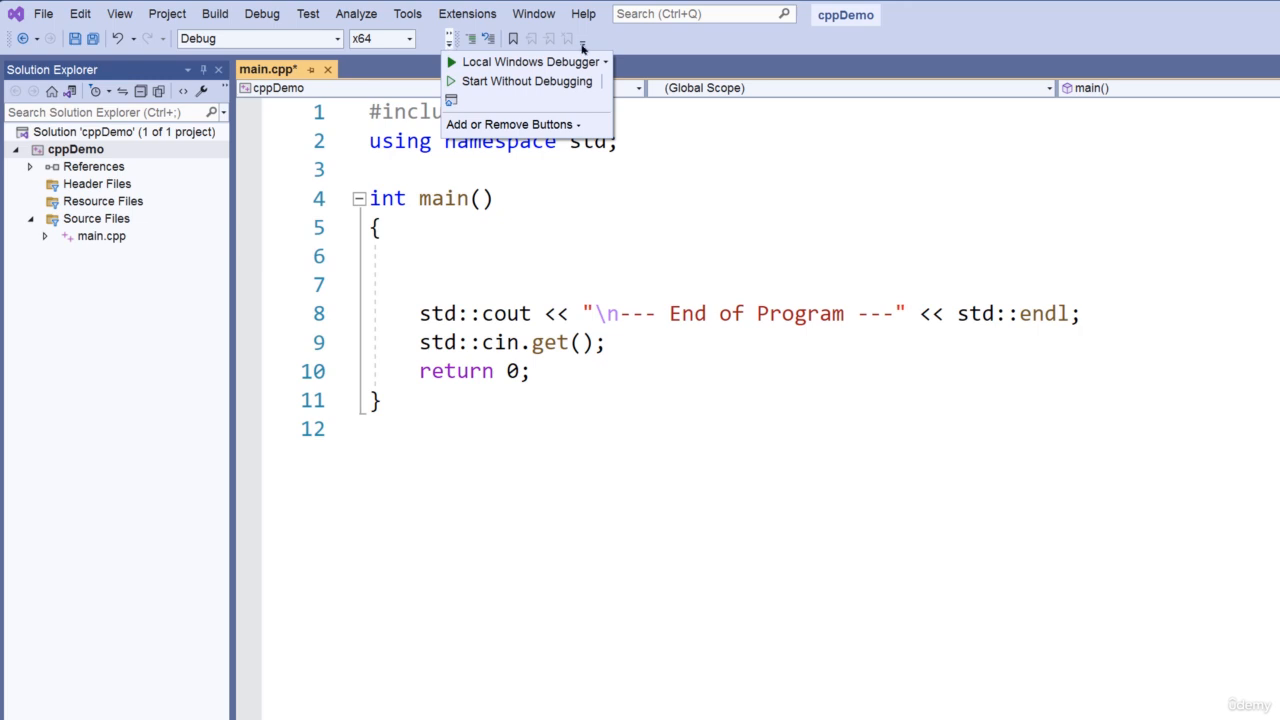
click(583, 44)
click(583, 44)
click(604, 42)
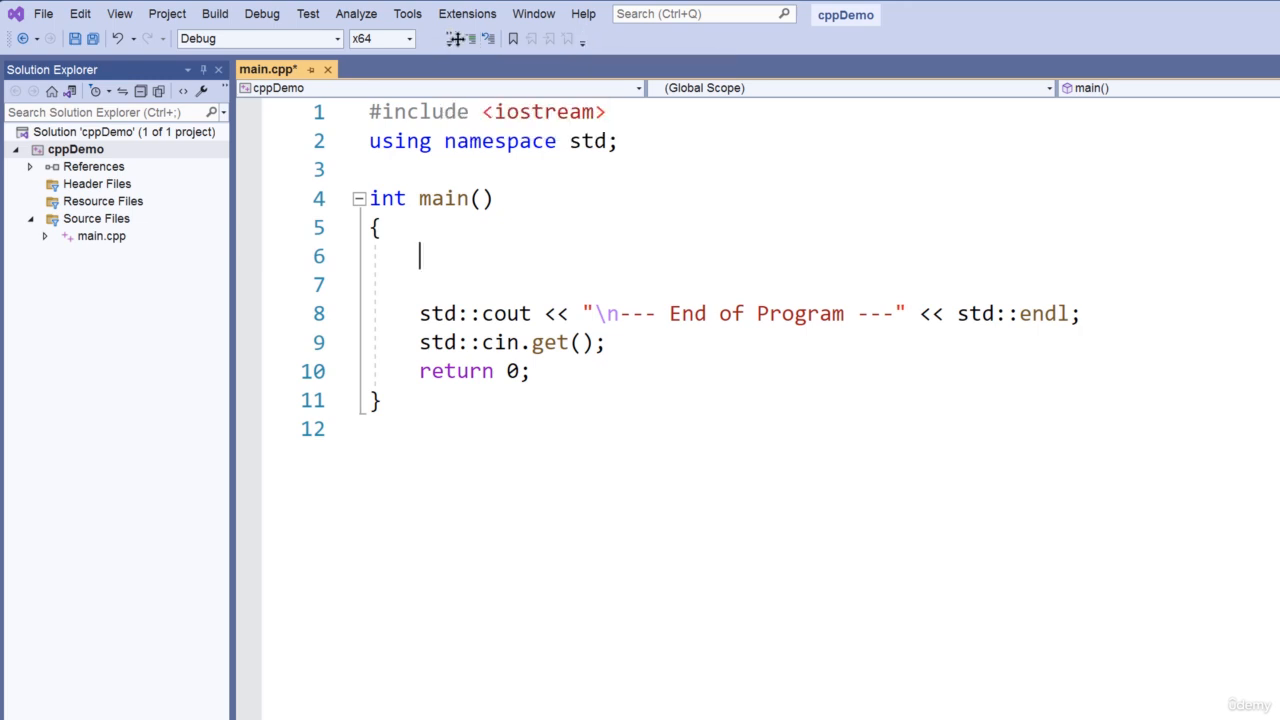
- Place the Text Editor toolbar on a second row, return it beside the Debug configuration selector, and check the hidden commands
drag(455, 38, 461, 56)
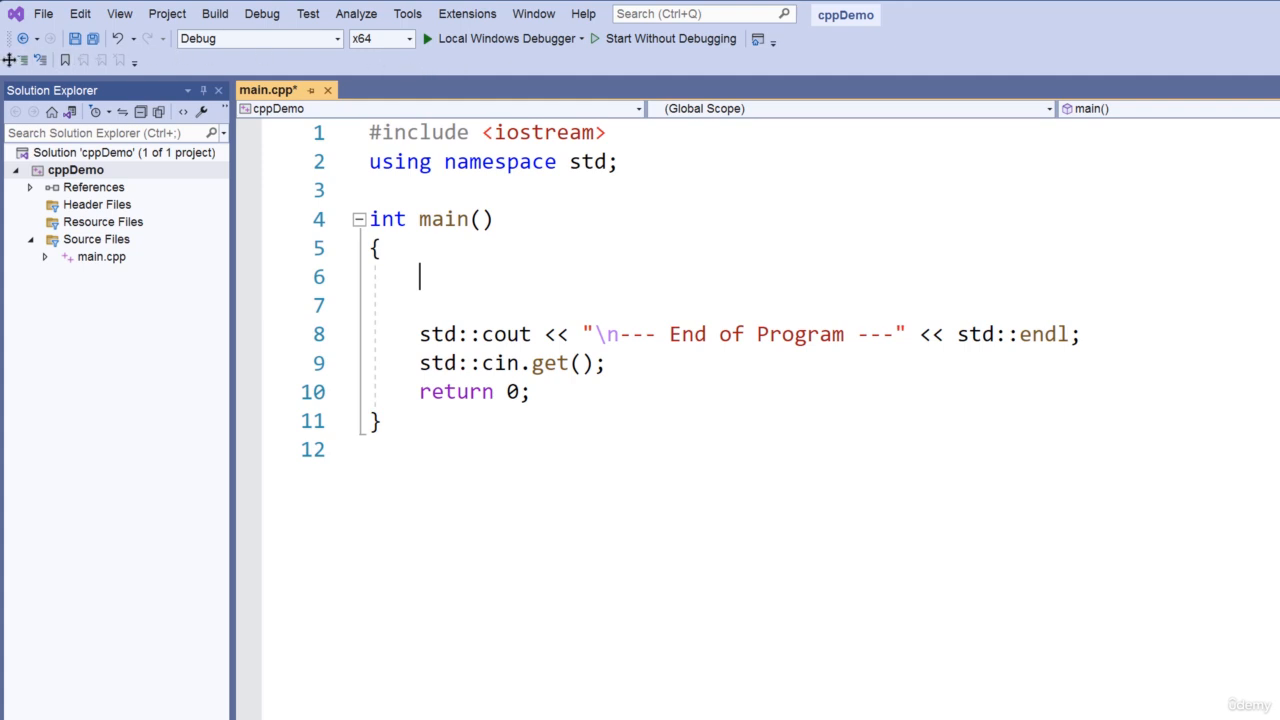
drag(10, 60, 372, 40)
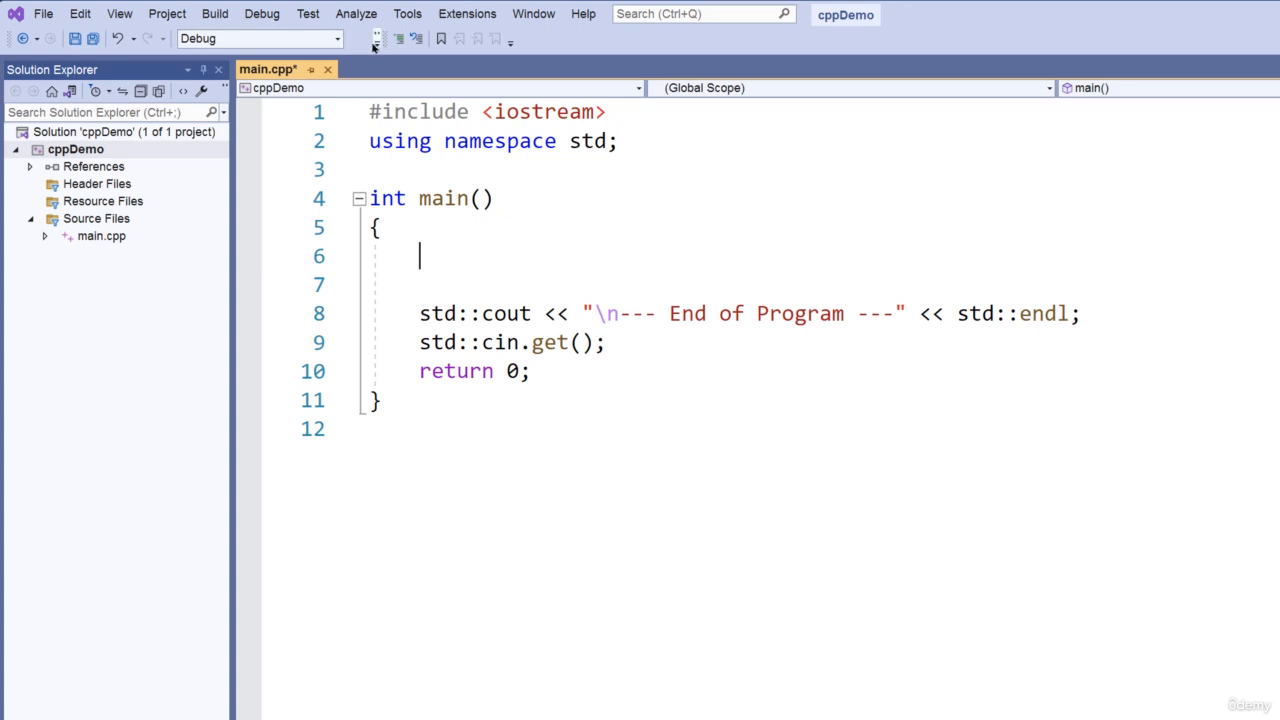
click(377, 45)
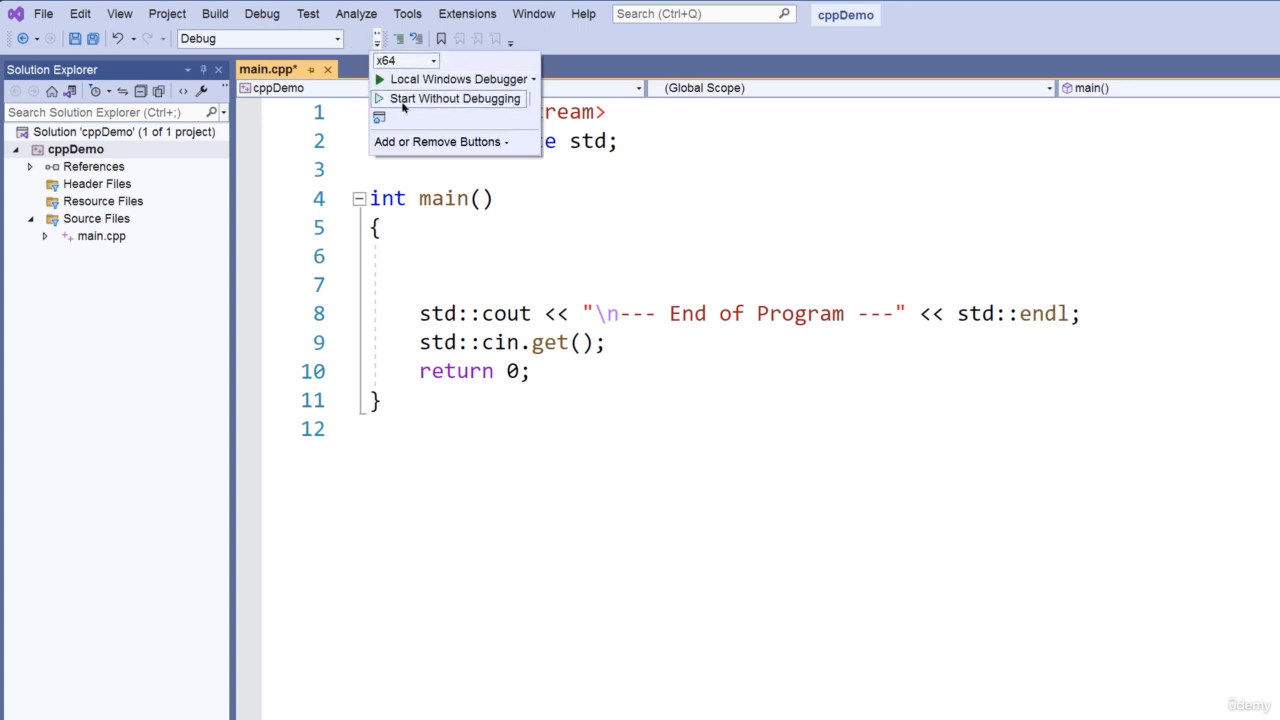
click(360, 45)
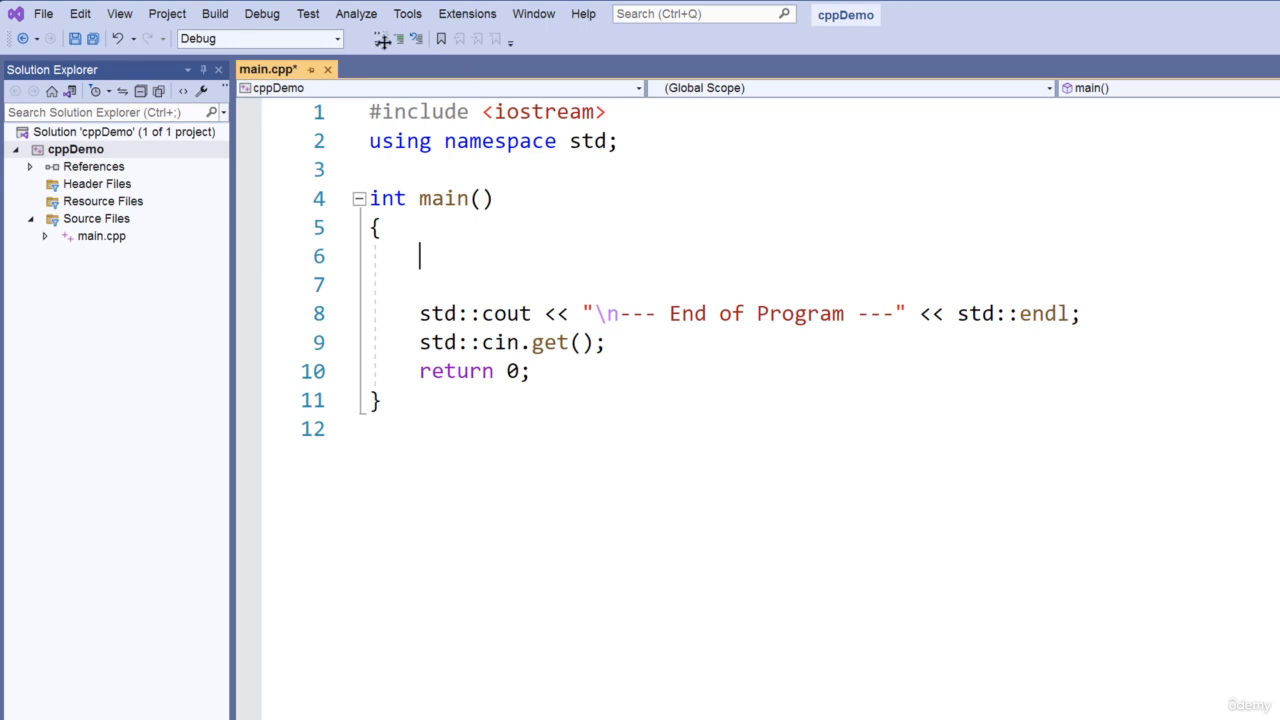
- Slide the Text Editor toolbar next to Redo, view the hidden configuration options, and return it to the end of the Standard toolbar
drag(368, 38, 195, 44)
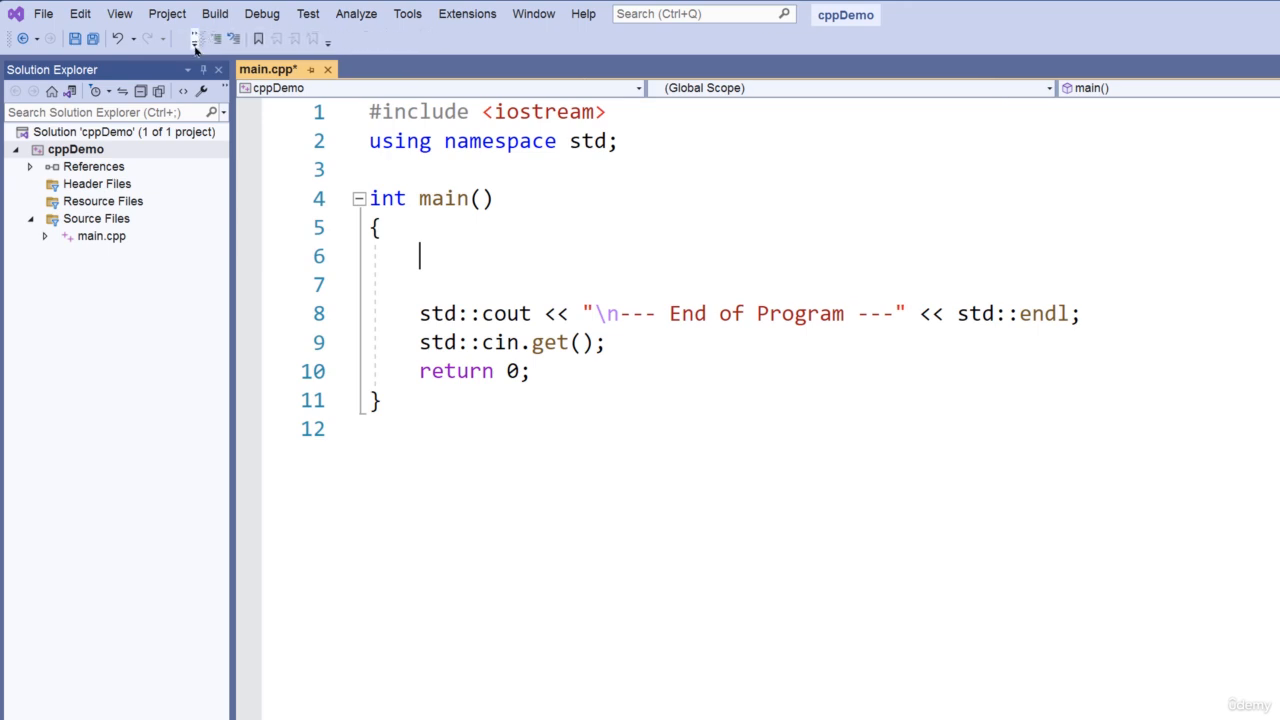
click(195, 44)
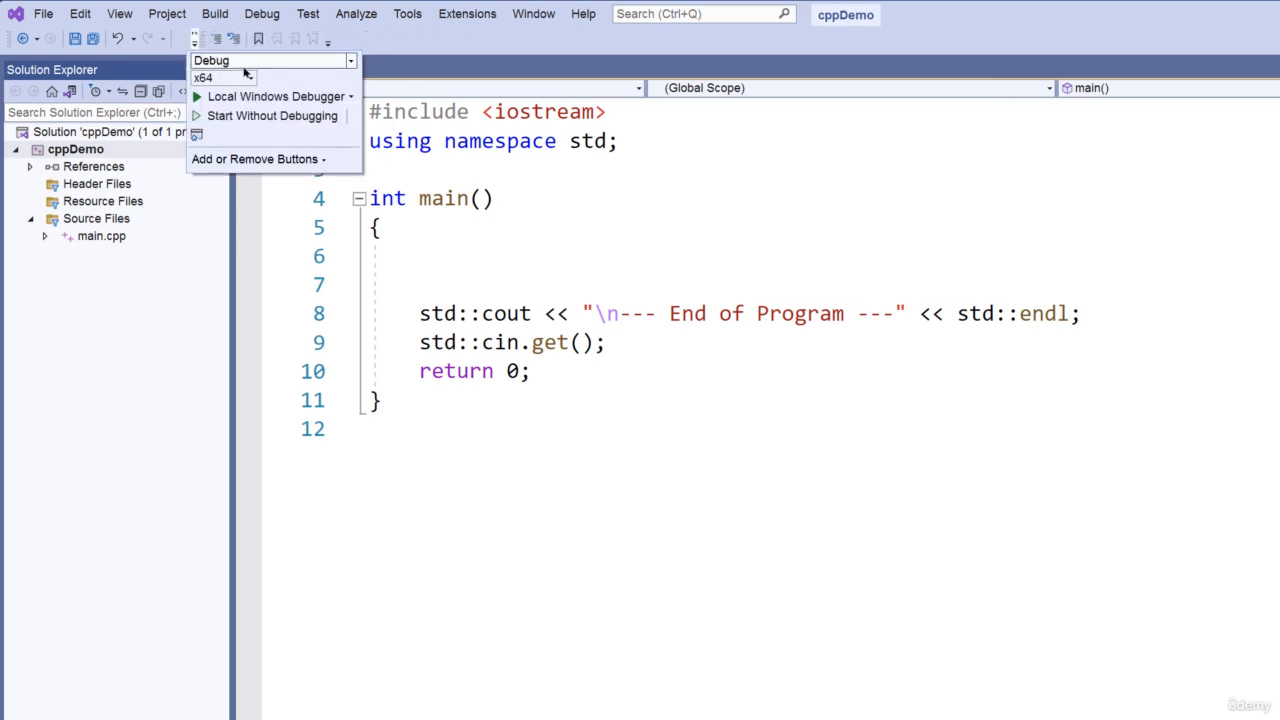
click(355, 63)
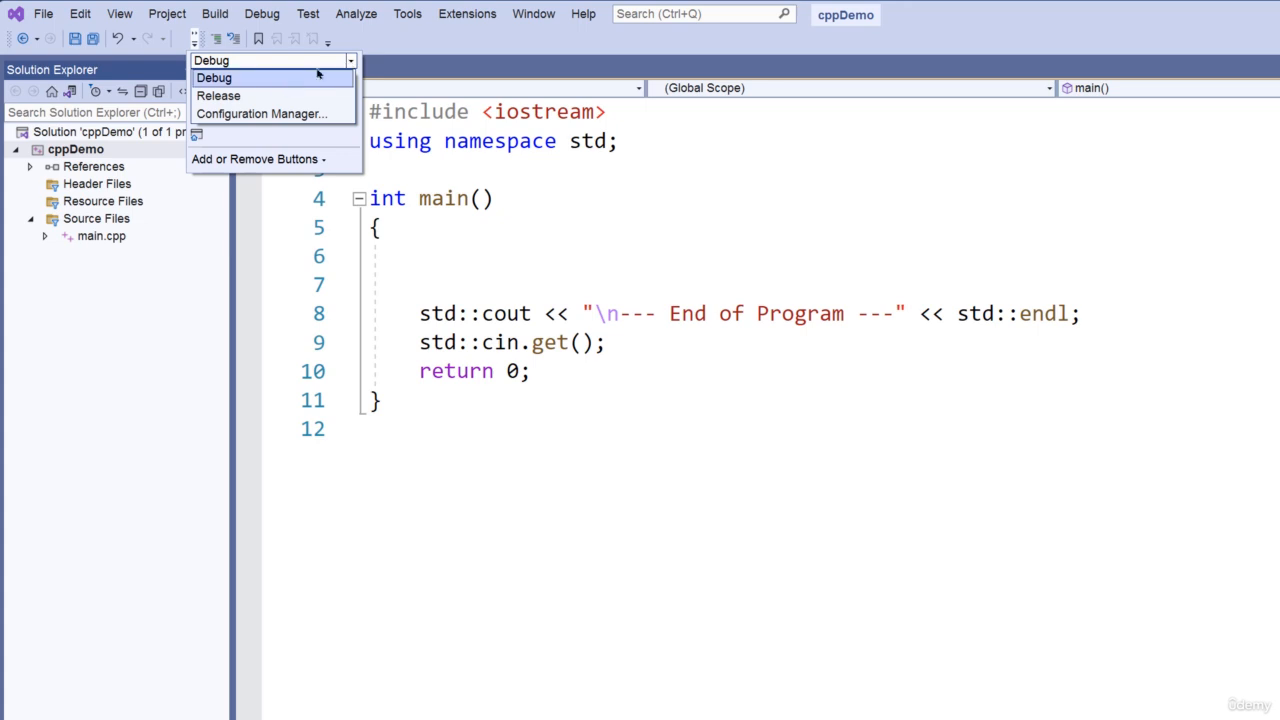
click(348, 77)
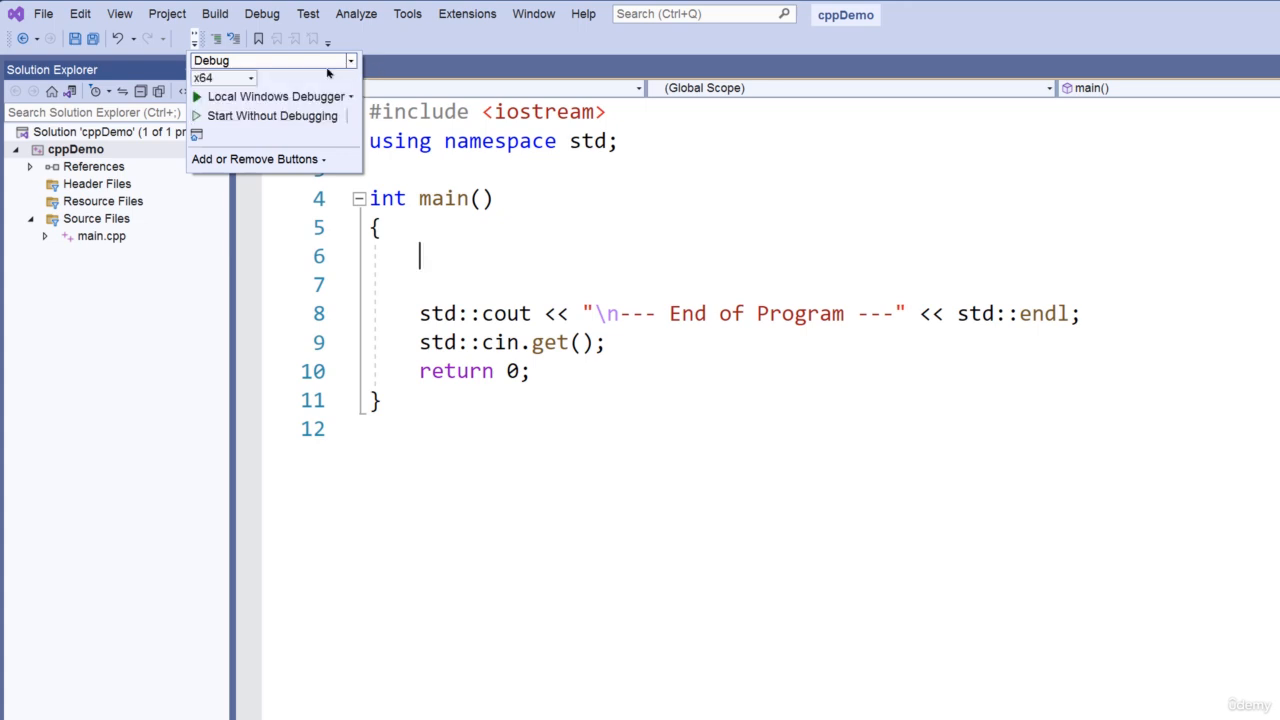
drag(196, 42, 830, 43)
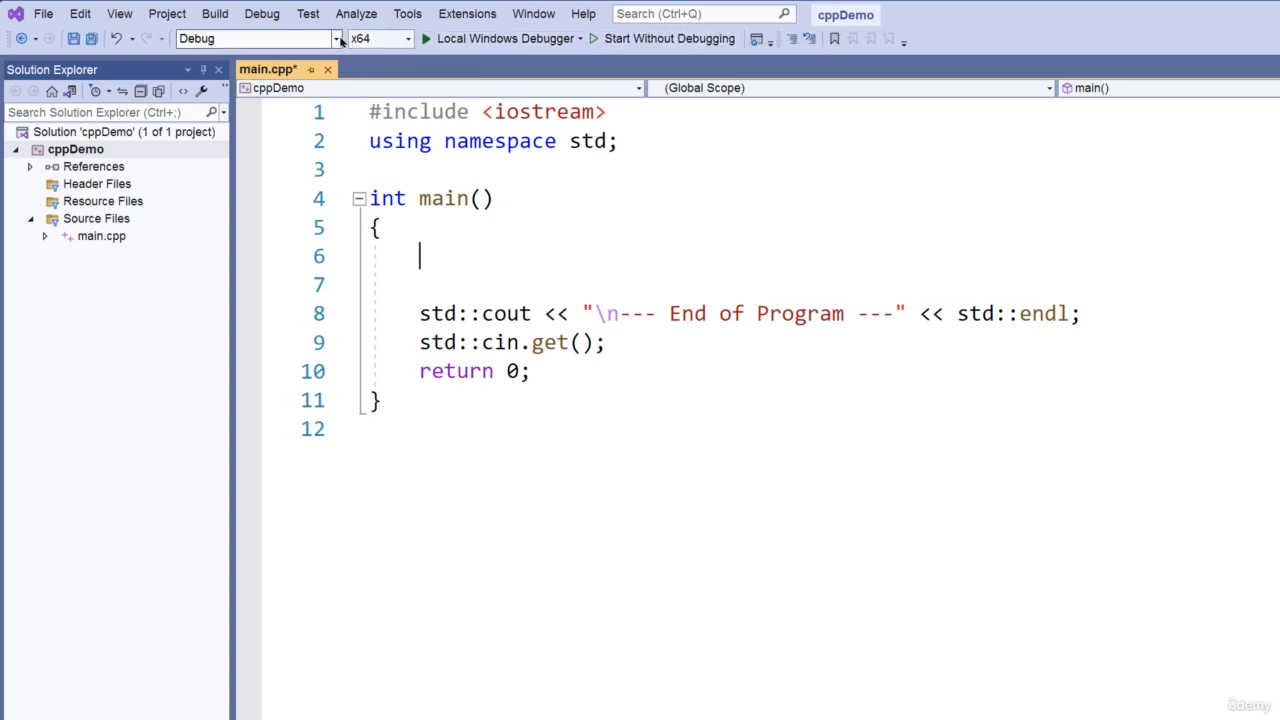
click(300, 38)
click(970, 43)
- Hide the Text Editor toolbar and show it again
right_click(1069, 48)
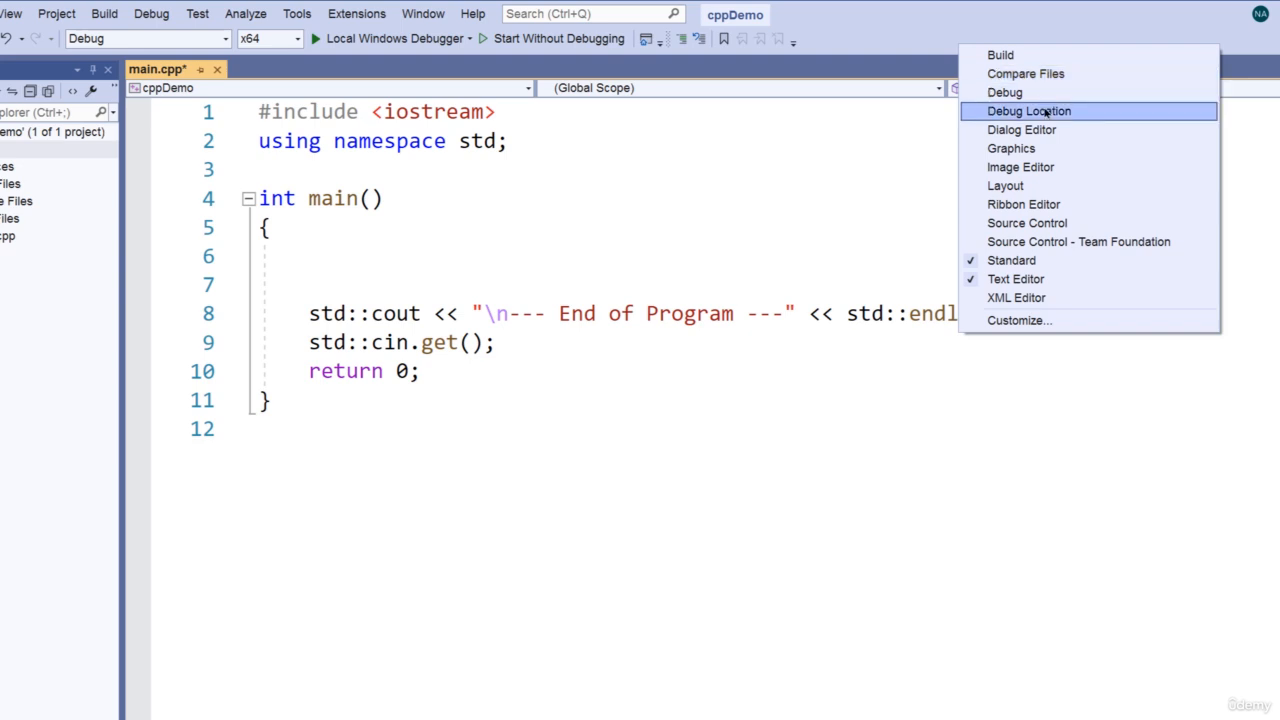
click(1024, 284)
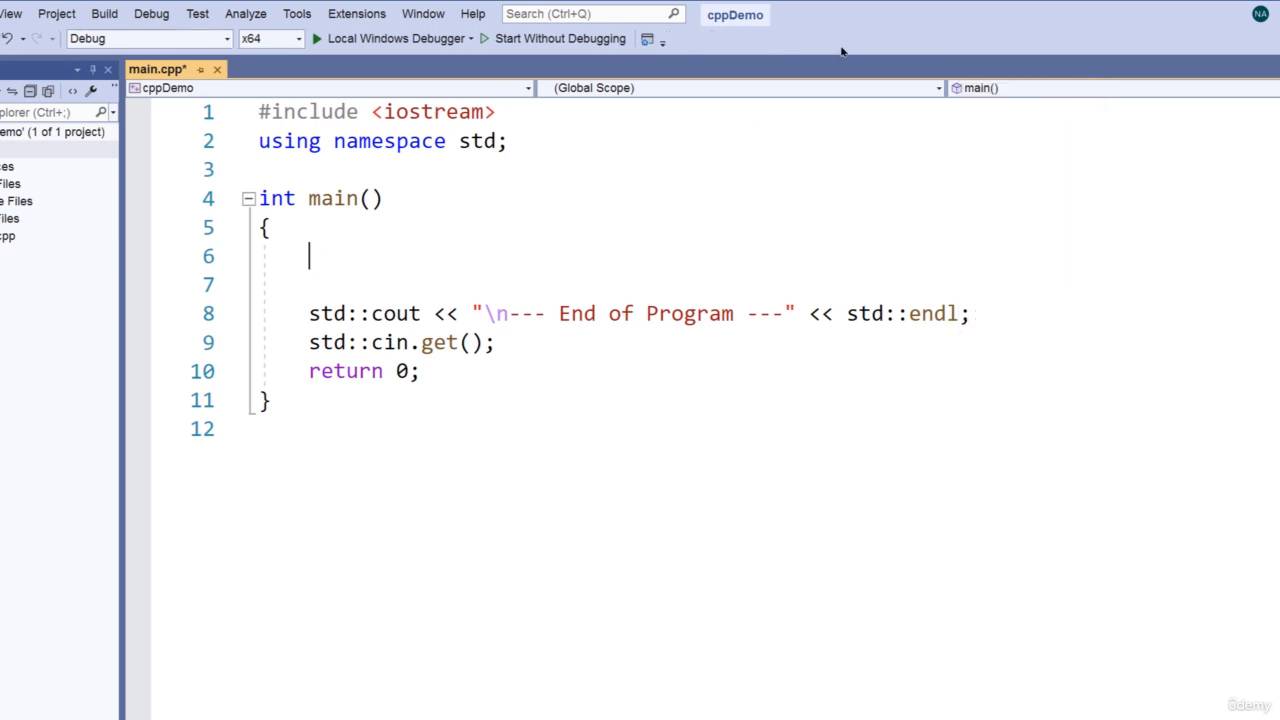
right_click(798, 47)
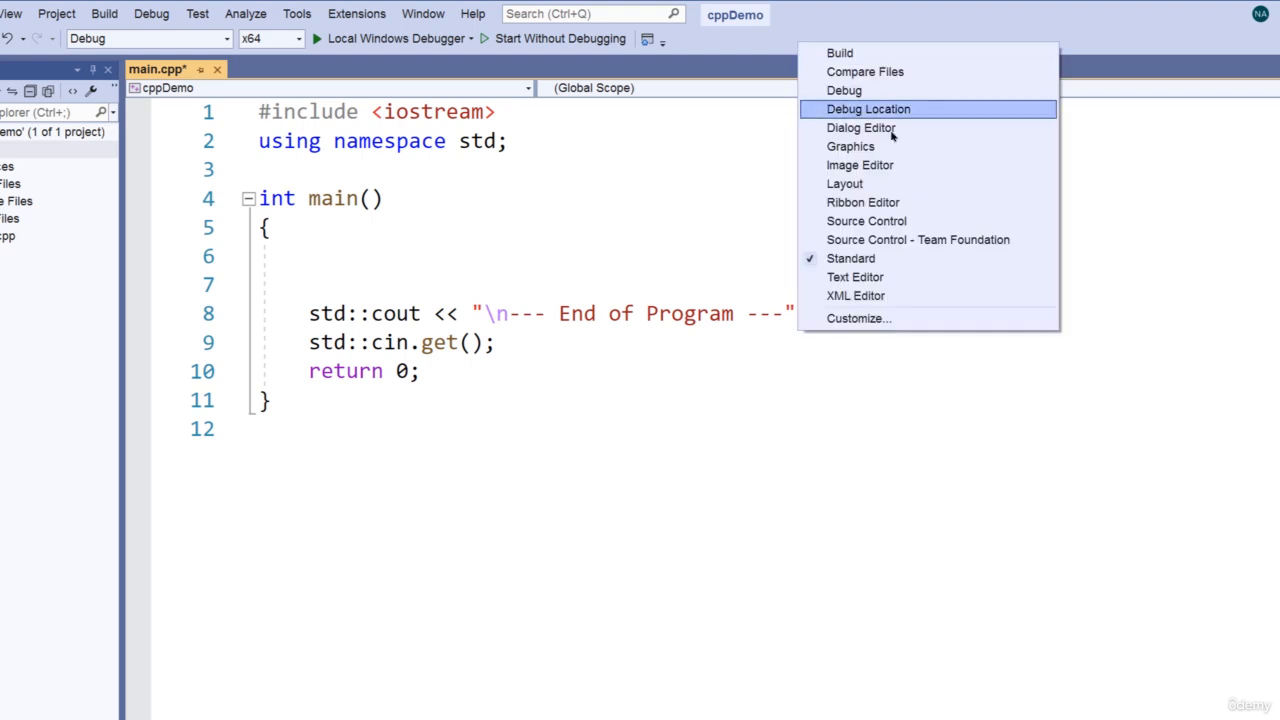
click(860, 277)
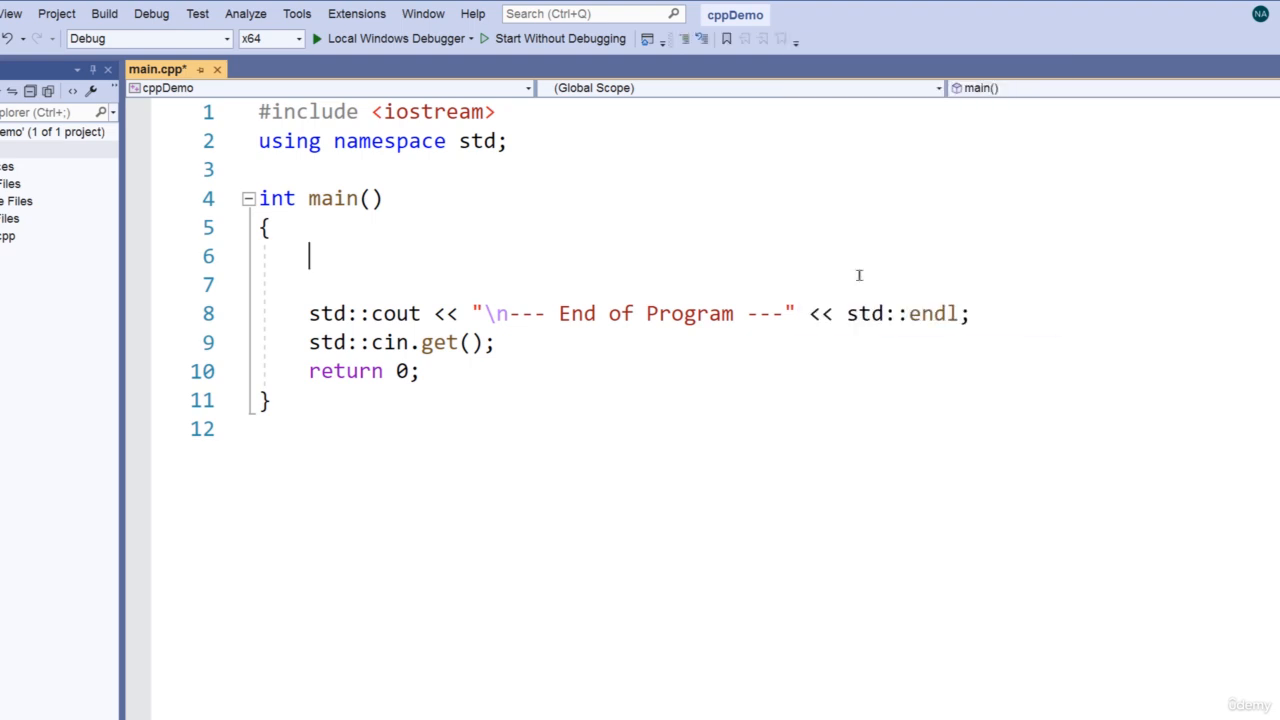
- Show the Debug toolbar, dock it on a second row, and move it back to the first row after the Text Editor toolbar
right_click(918, 45)
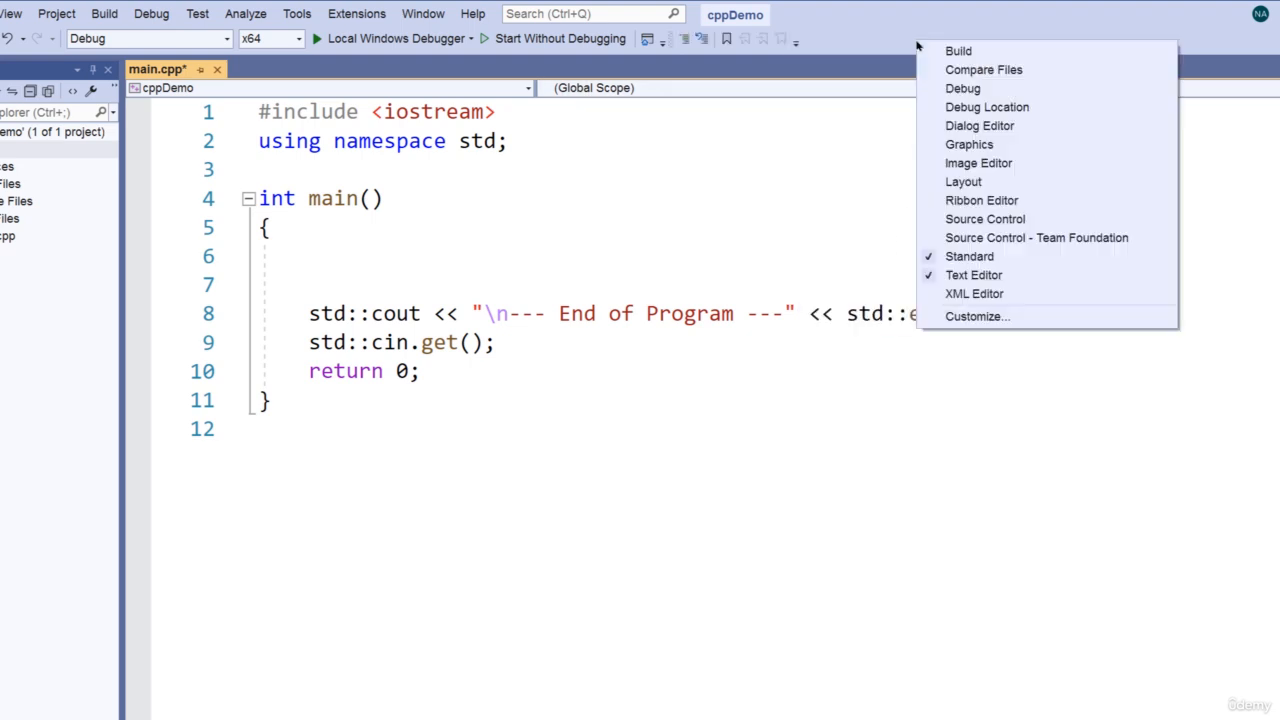
click(965, 89)
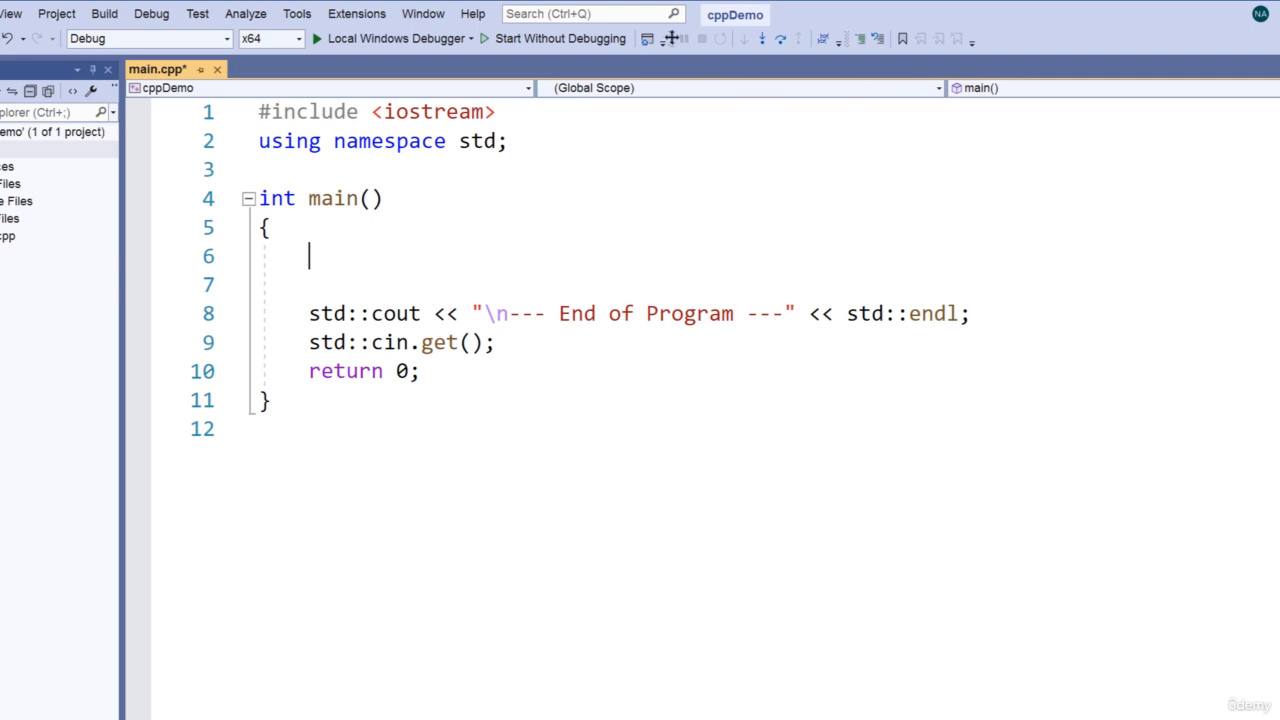
drag(671, 39, 860, 63)
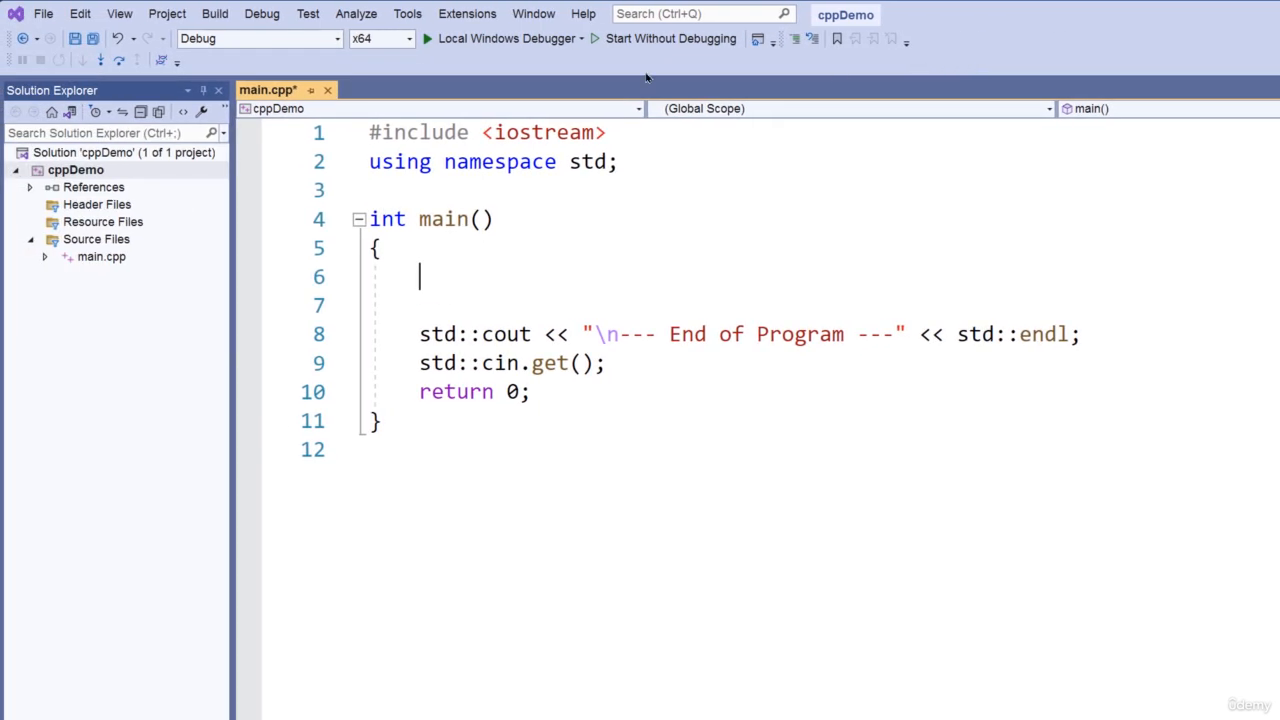
drag(12, 60, 904, 67)
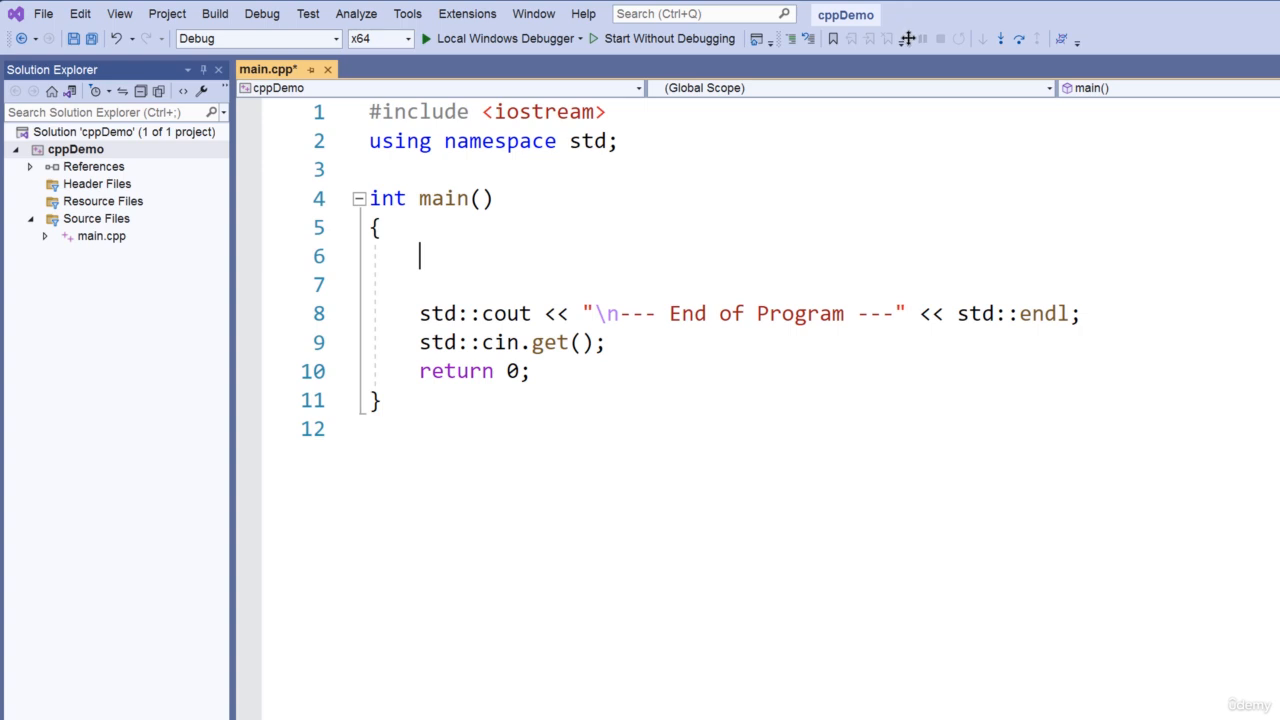
- Hide the Debug toolbar and check the list of available toolbars
right_click(1122, 44)
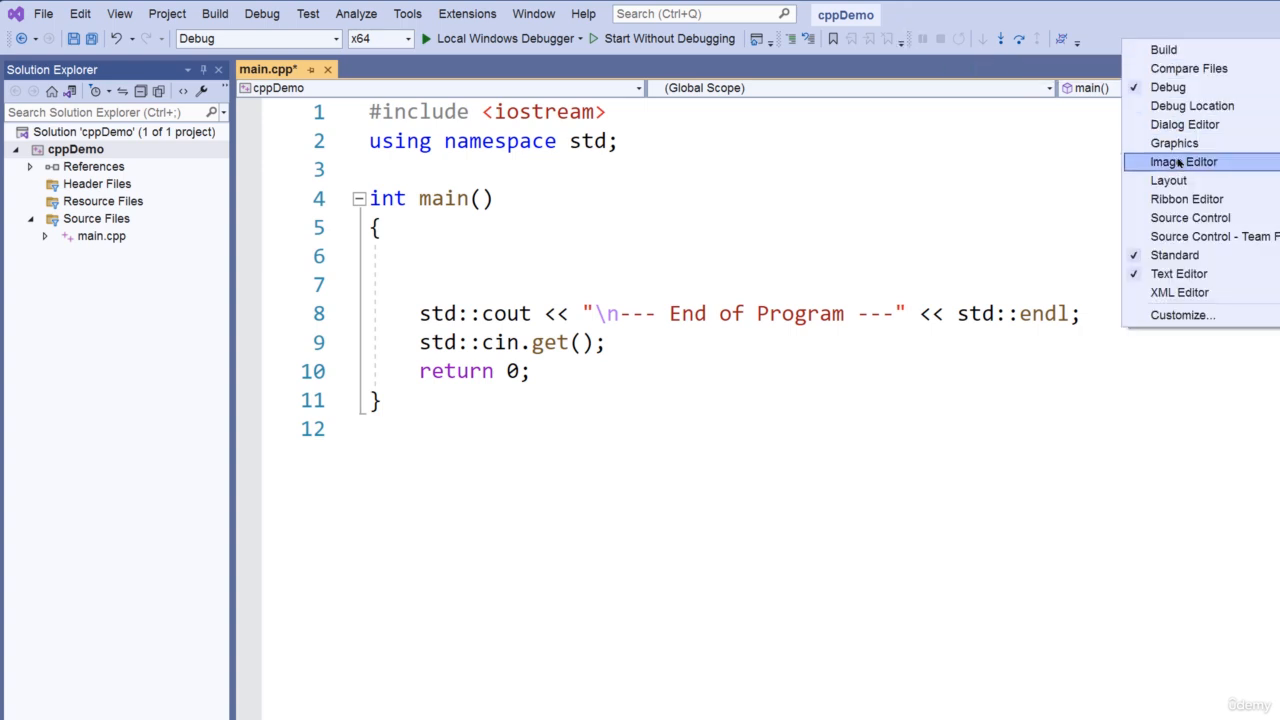
click(1167, 91)
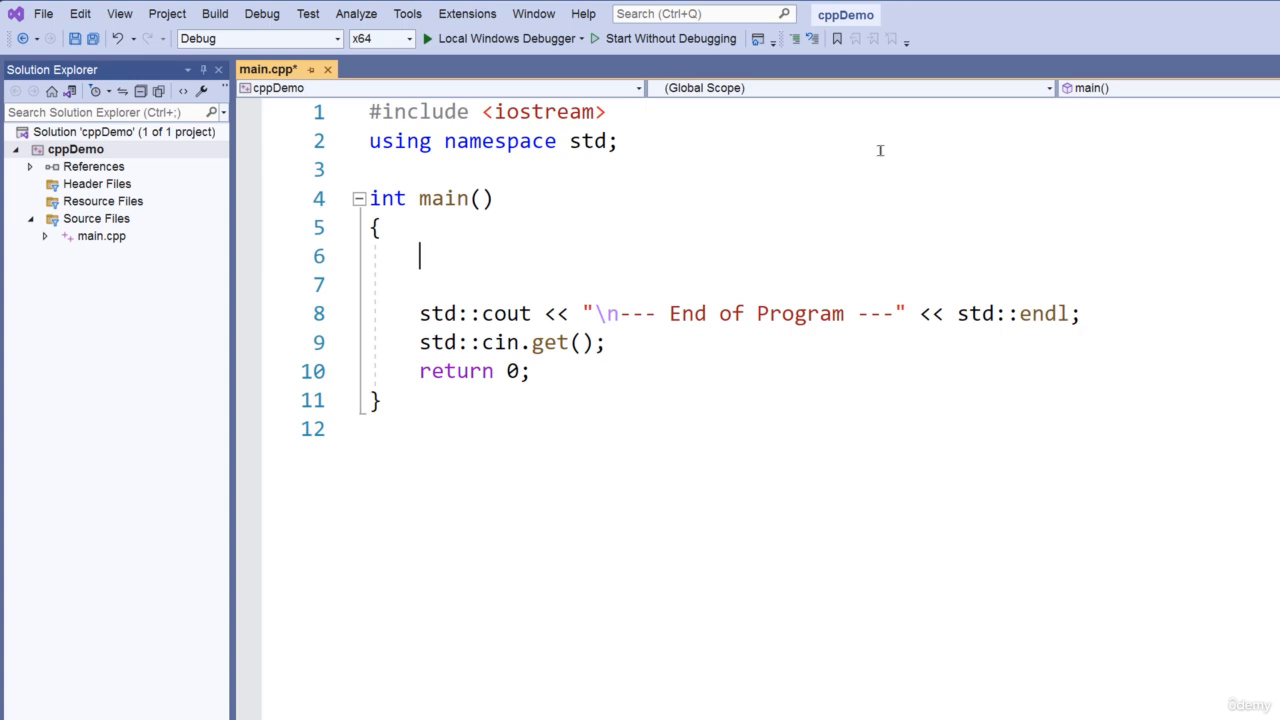
right_click(974, 46)
click(950, 45)
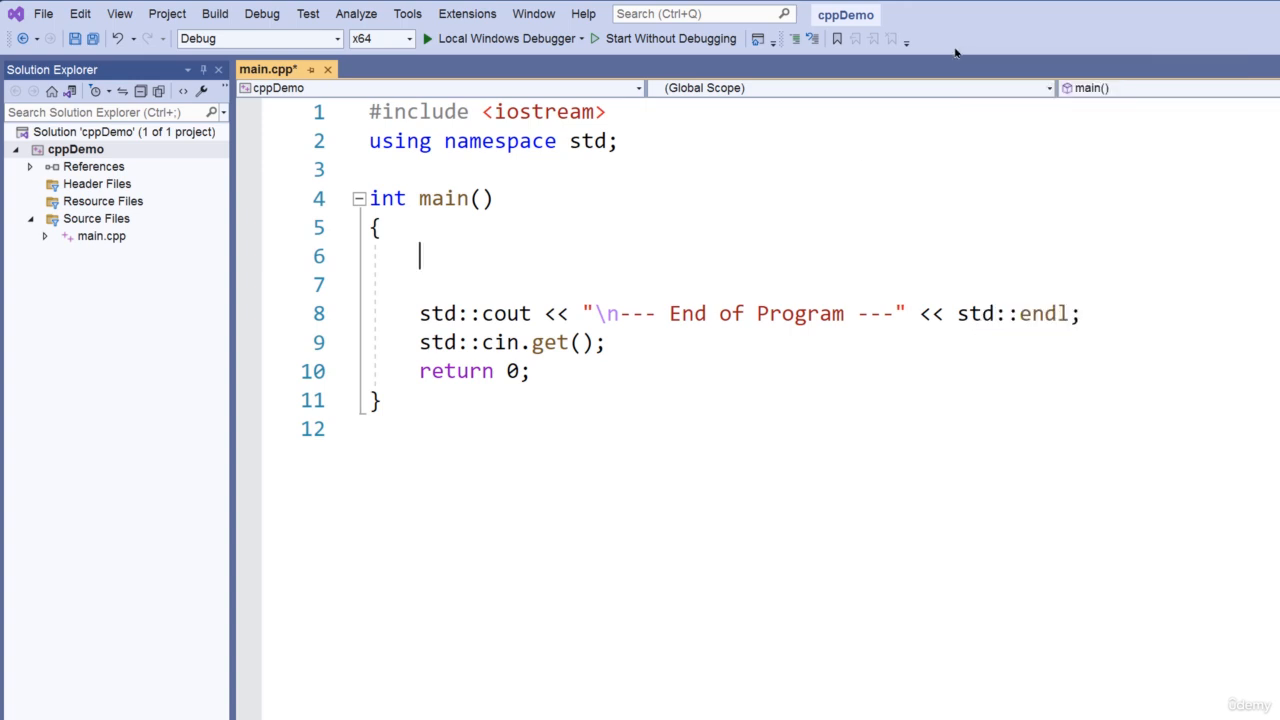
- Review the Standard toolbar's list of optional buttons once more and dismiss it
click(773, 45)
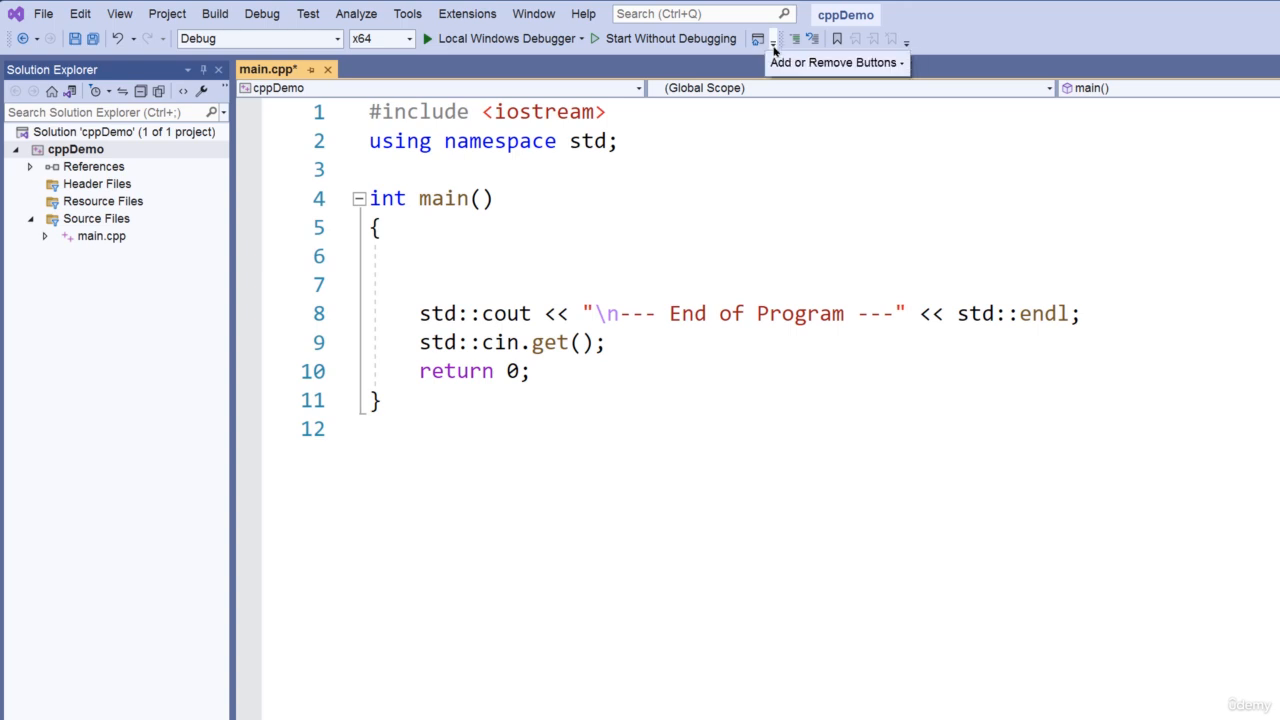
mouse_move(800, 64)
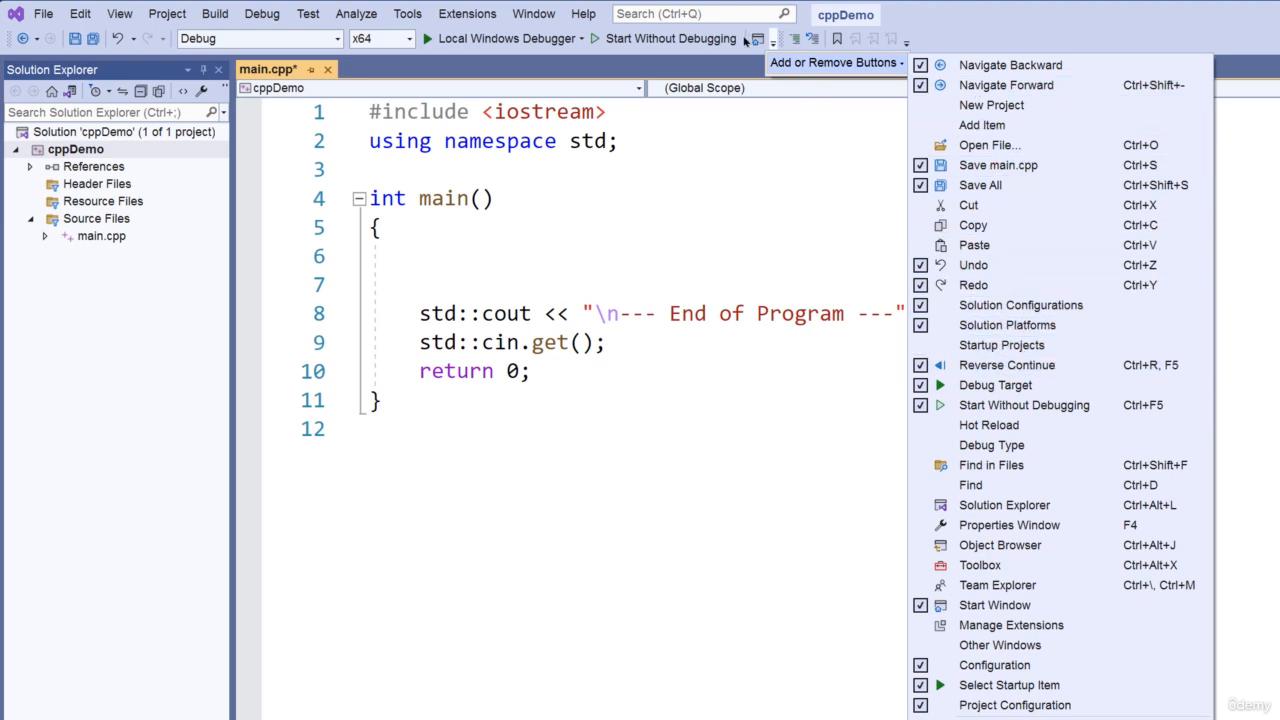
click(772, 42)
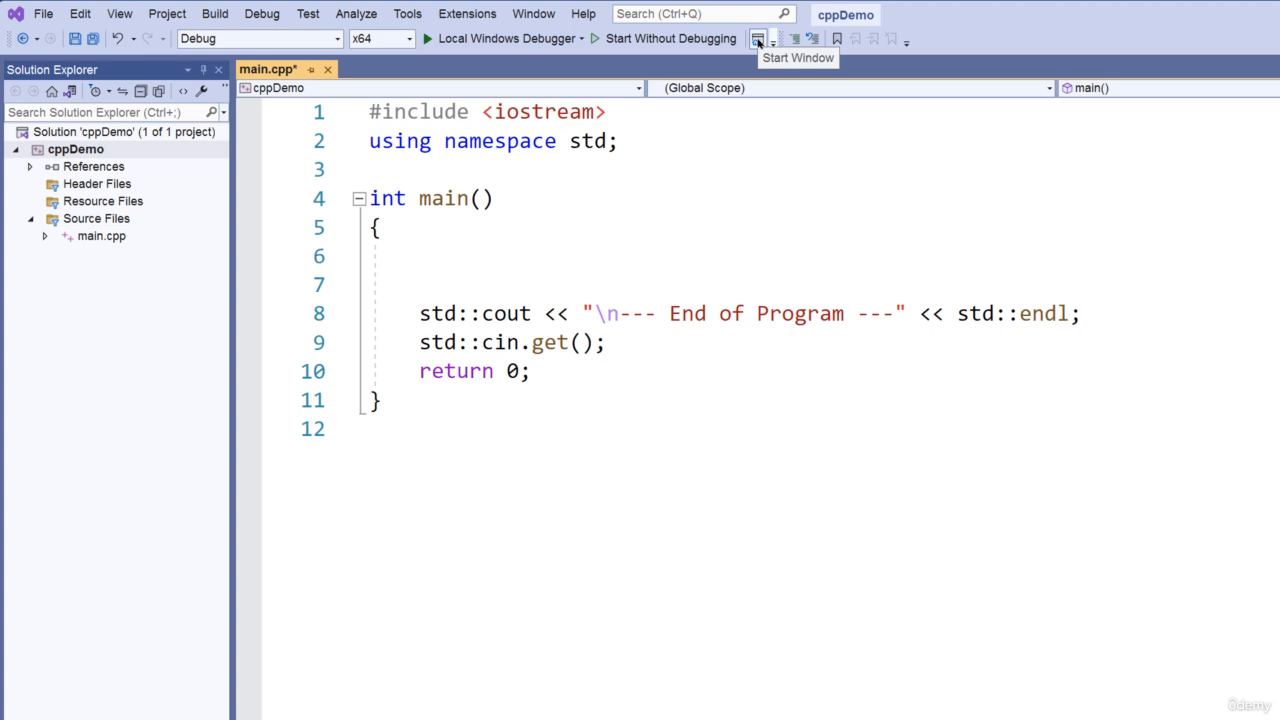
- Bring up the Start Window, reposition it slightly, and close it
click(758, 42)
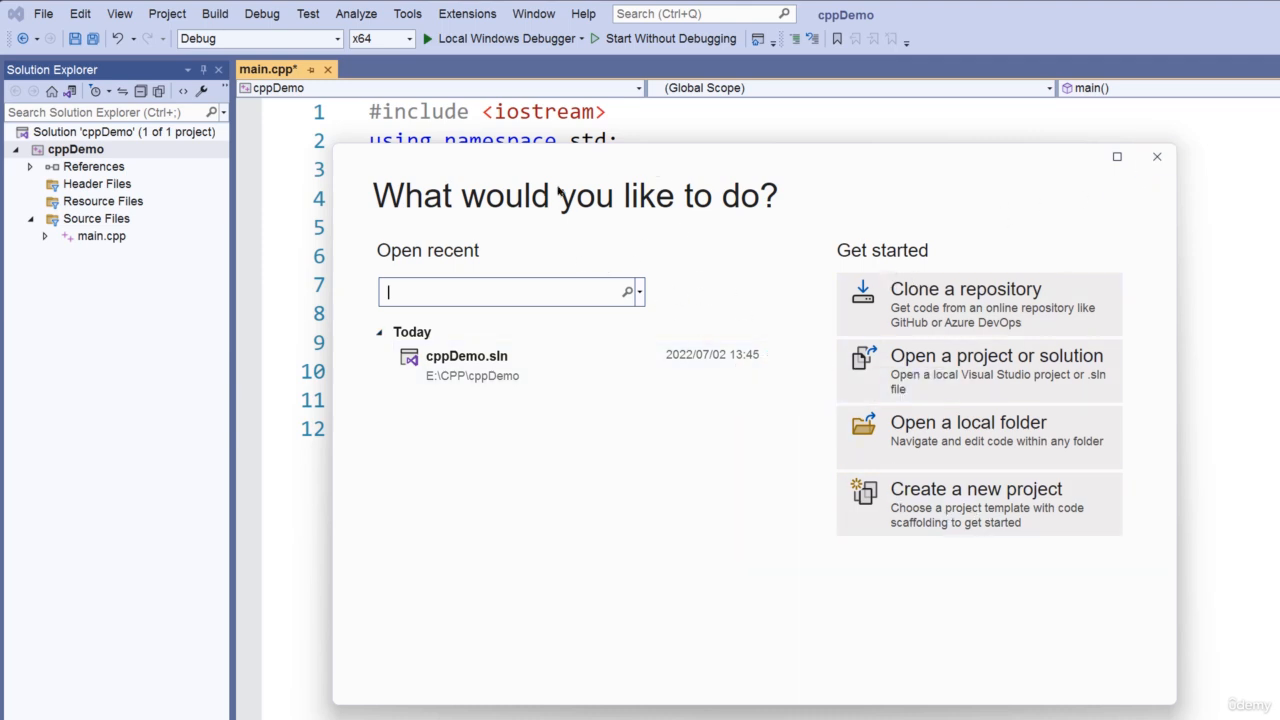
mouse_move(554, 154)
mouse_down()
mouse_move(607, 160)
mouse_move(568, 138)
mouse_up()
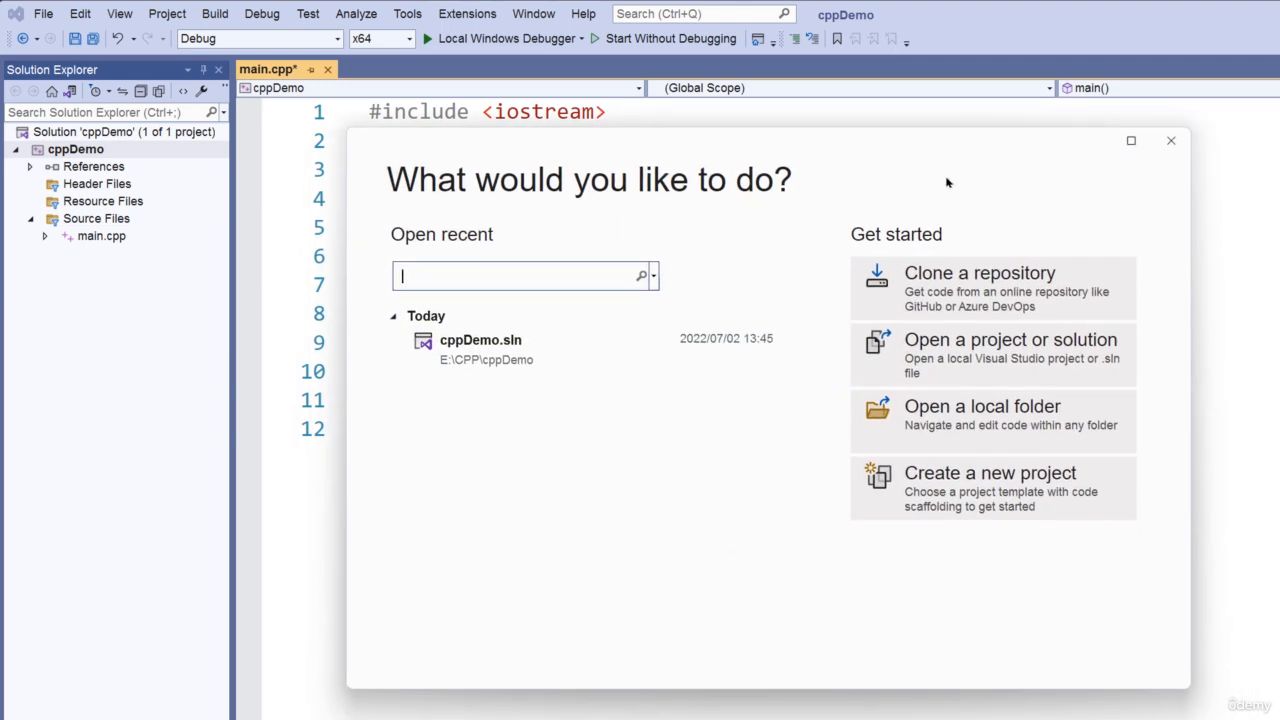
click(1171, 140)
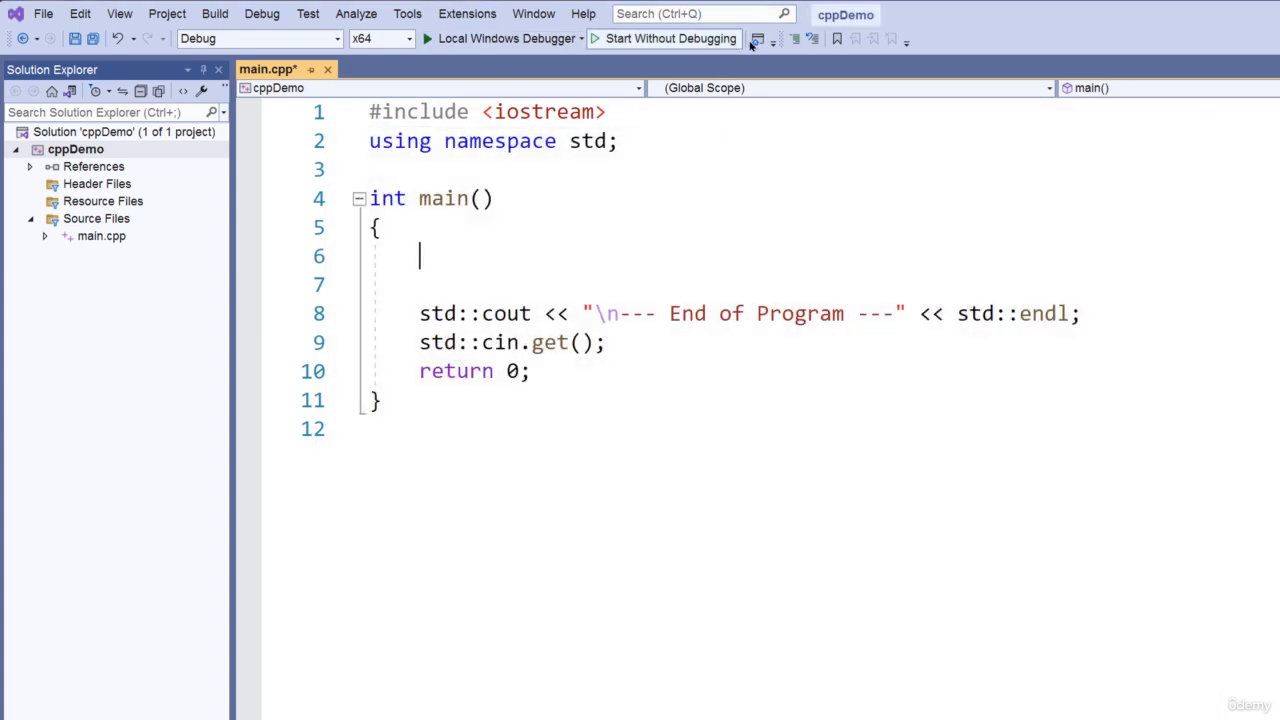
- Reopen the Start Window to view its recent projects and get-started options, and close it without choosing one
click(44, 15)
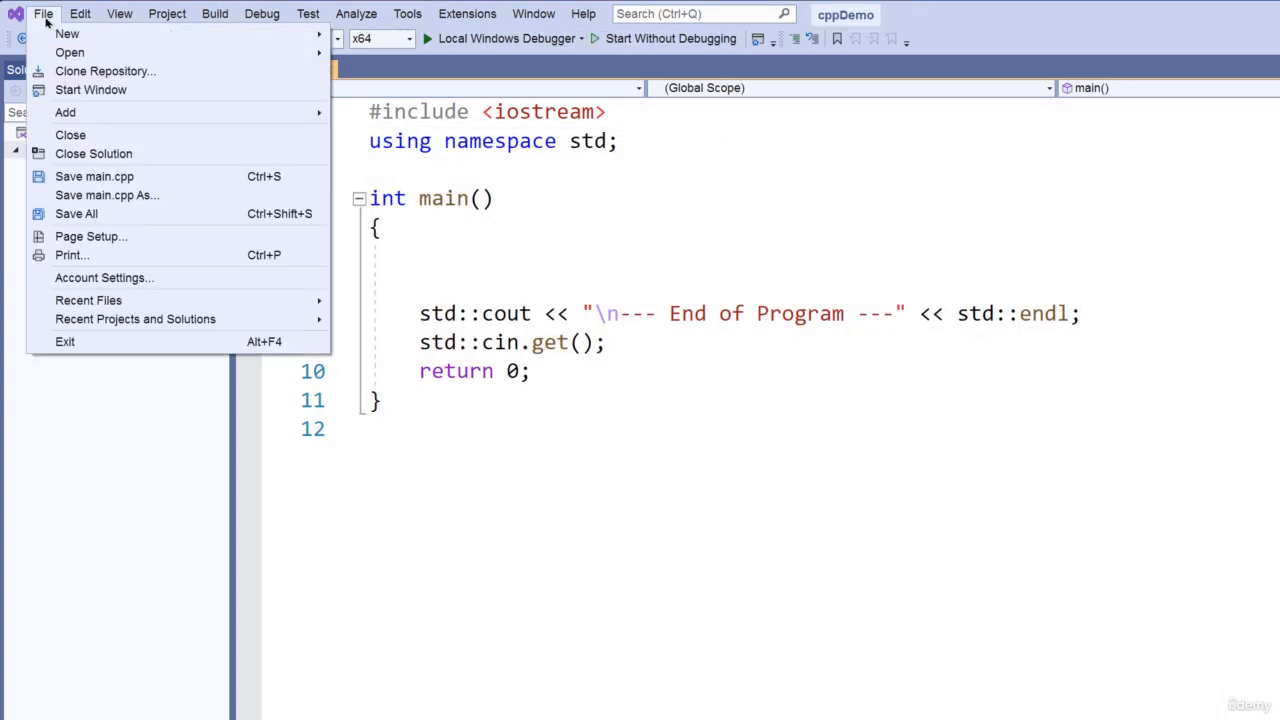
click(90, 90)
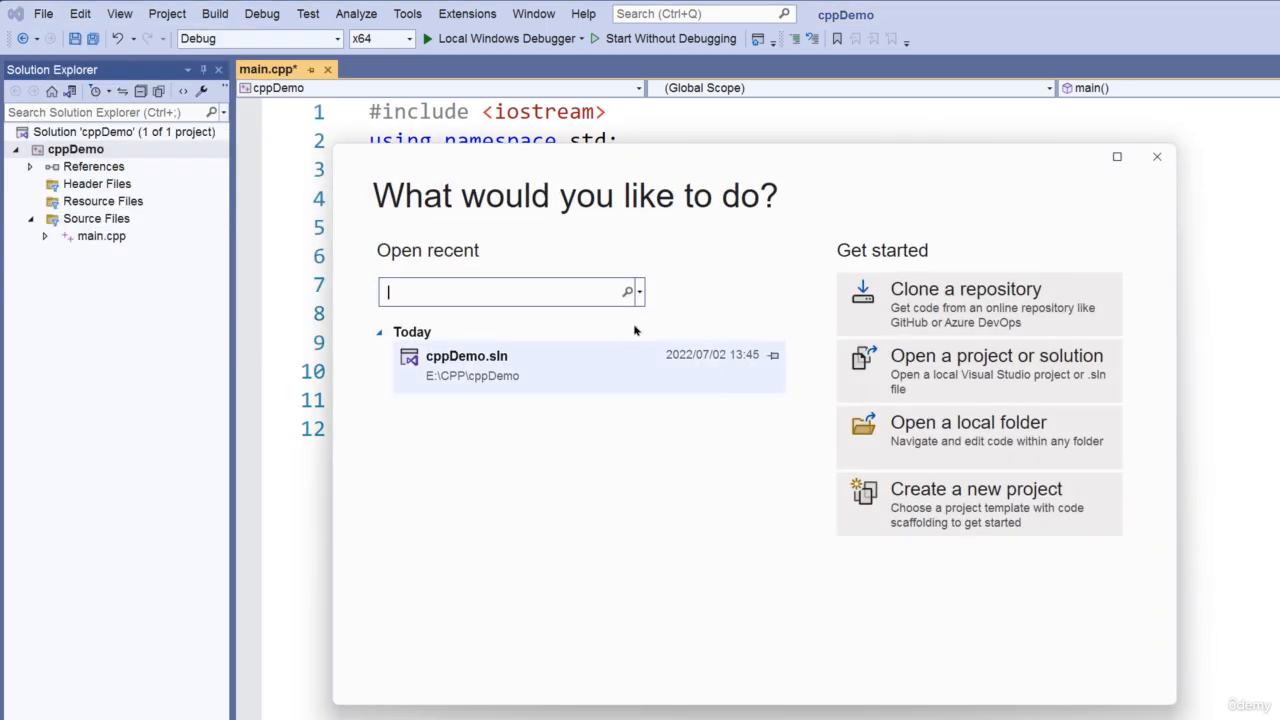
click(1157, 157)
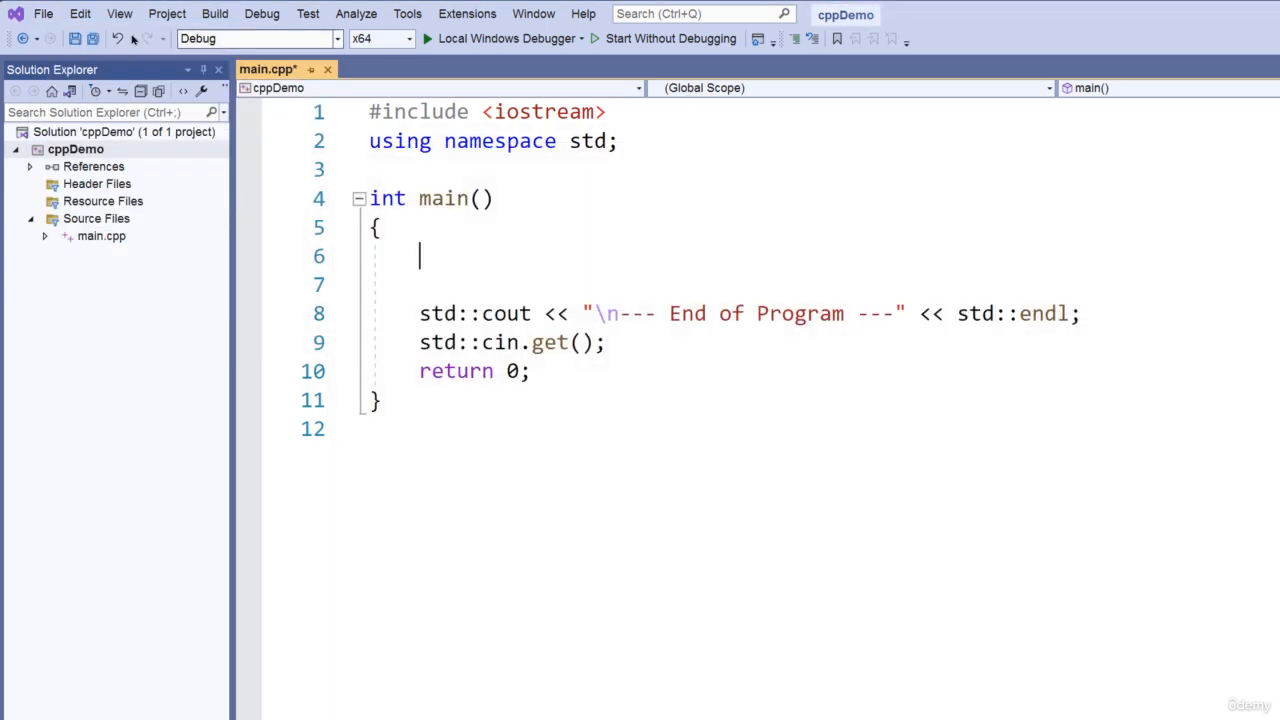
- Check the File menu's commands, and remove the Start Window button from the Standard toolbar
click(40, 14)
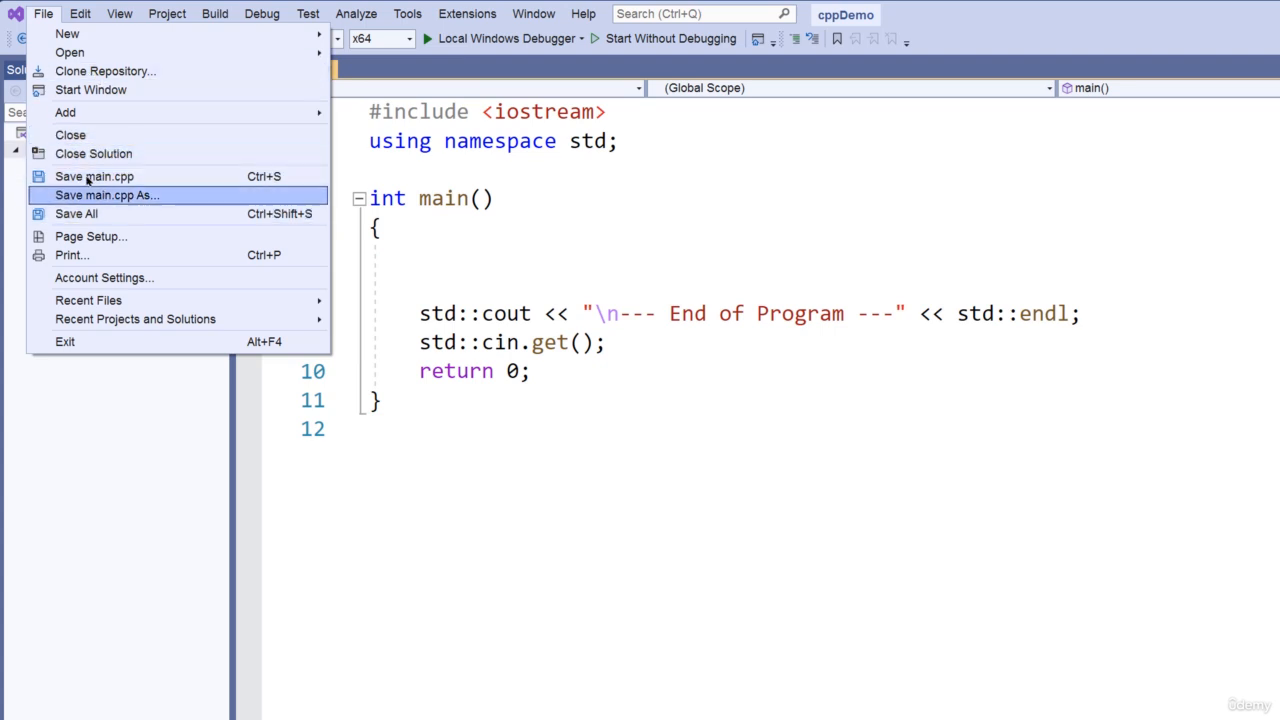
click(957, 38)
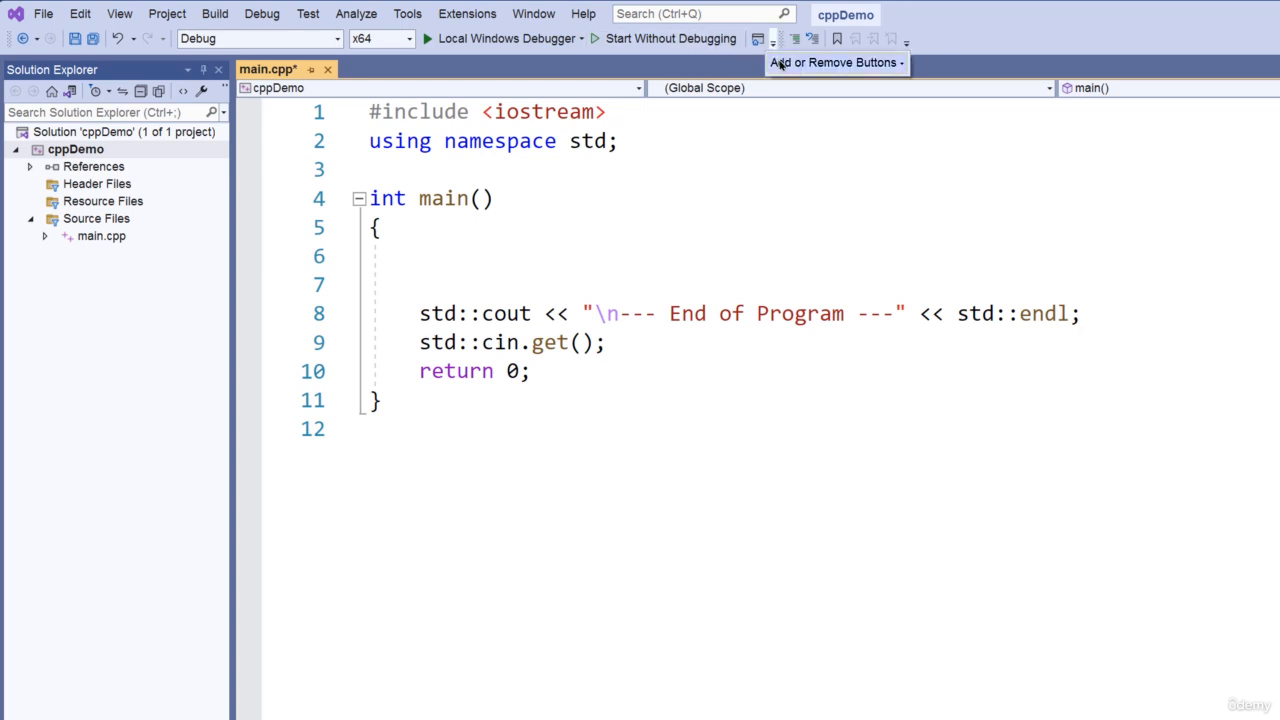
mouse_move(786, 64)
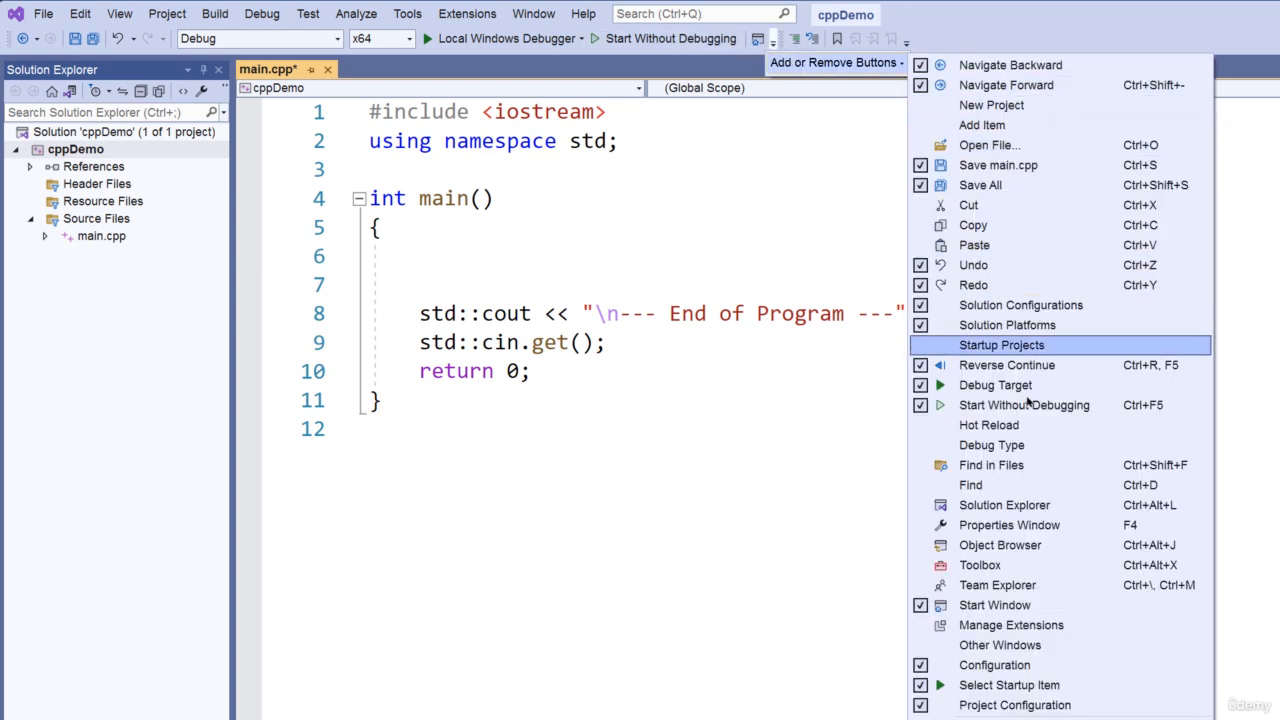
click(1007, 609)
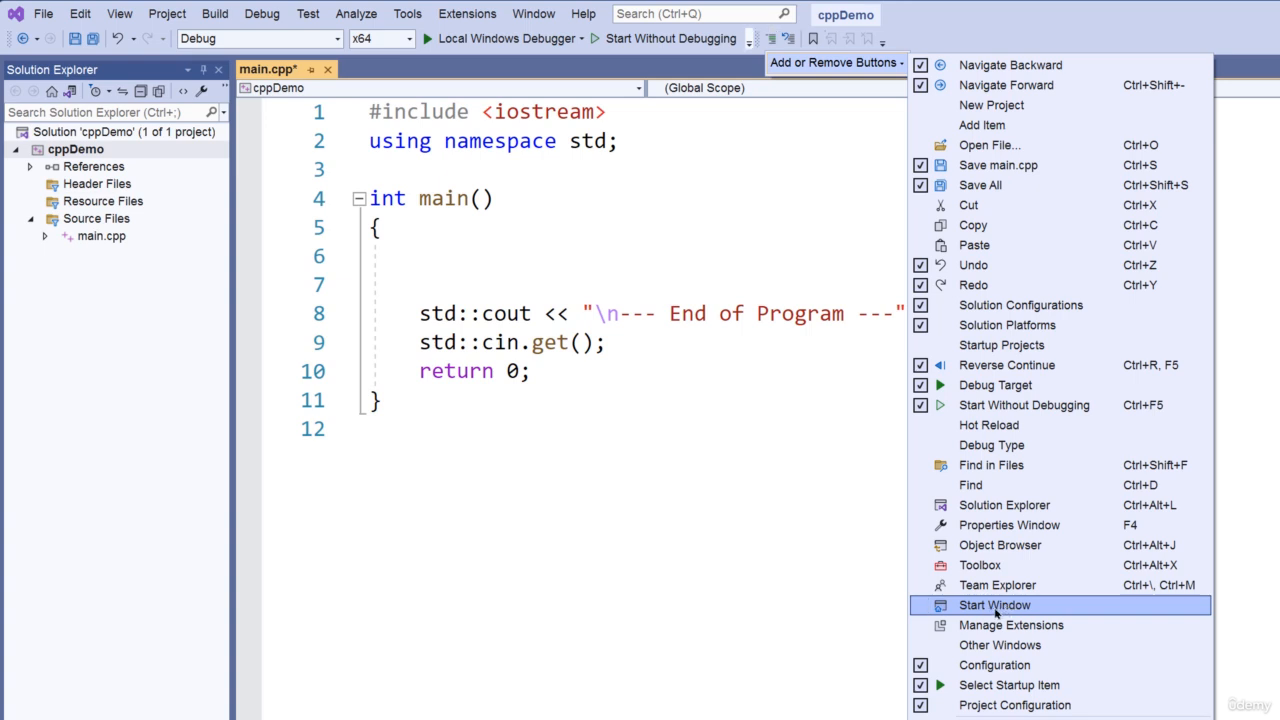
click(1007, 611)
click(1007, 611)
click(1007, 611)
click(1005, 611)
click(720, 264)
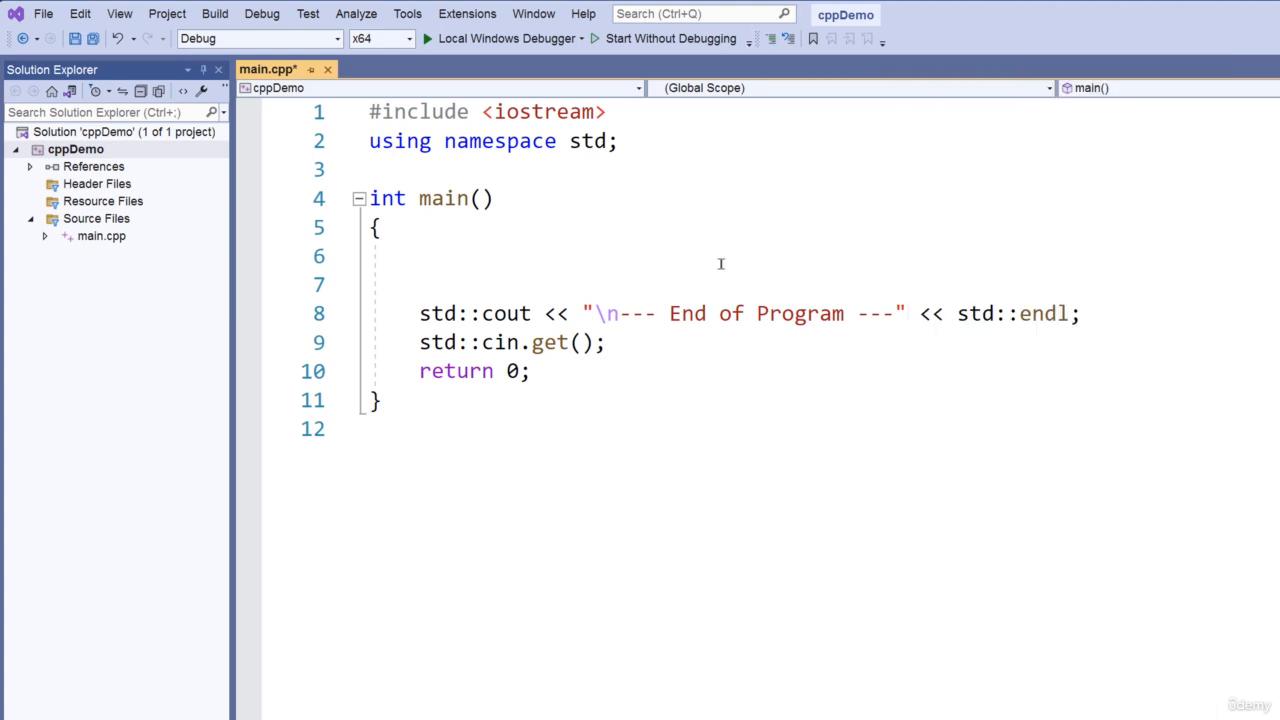
- Try adding and removing the line indent and Complete Word buttons on the Text Editor toolbar, and close its button list
click(882, 42)
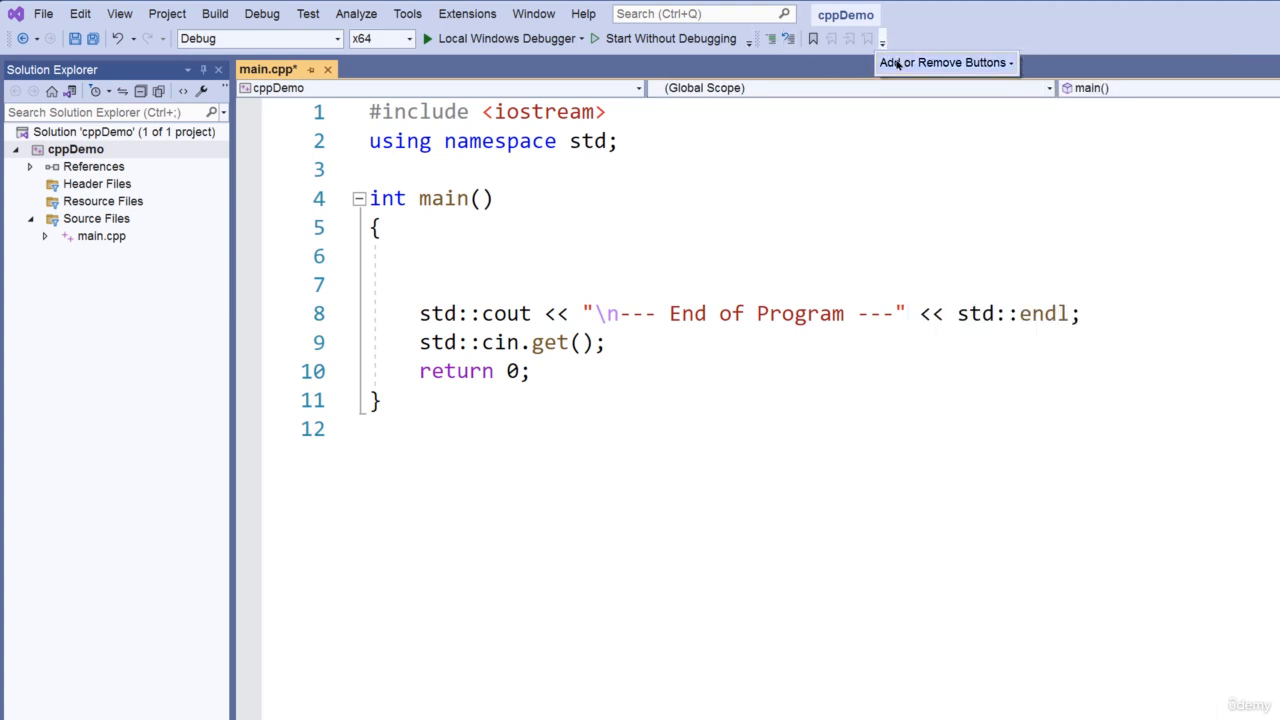
mouse_move(899, 63)
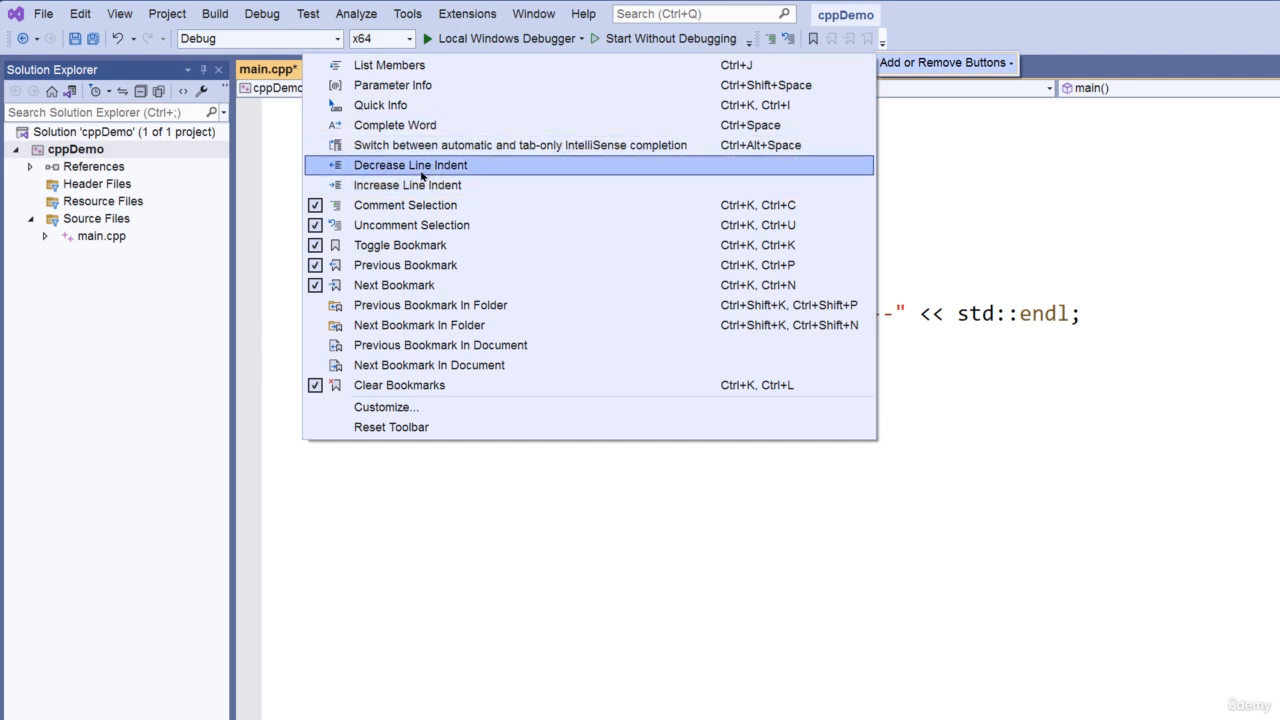
click(427, 167)
click(418, 186)
click(418, 186)
click(416, 167)
click(396, 128)
click(395, 129)
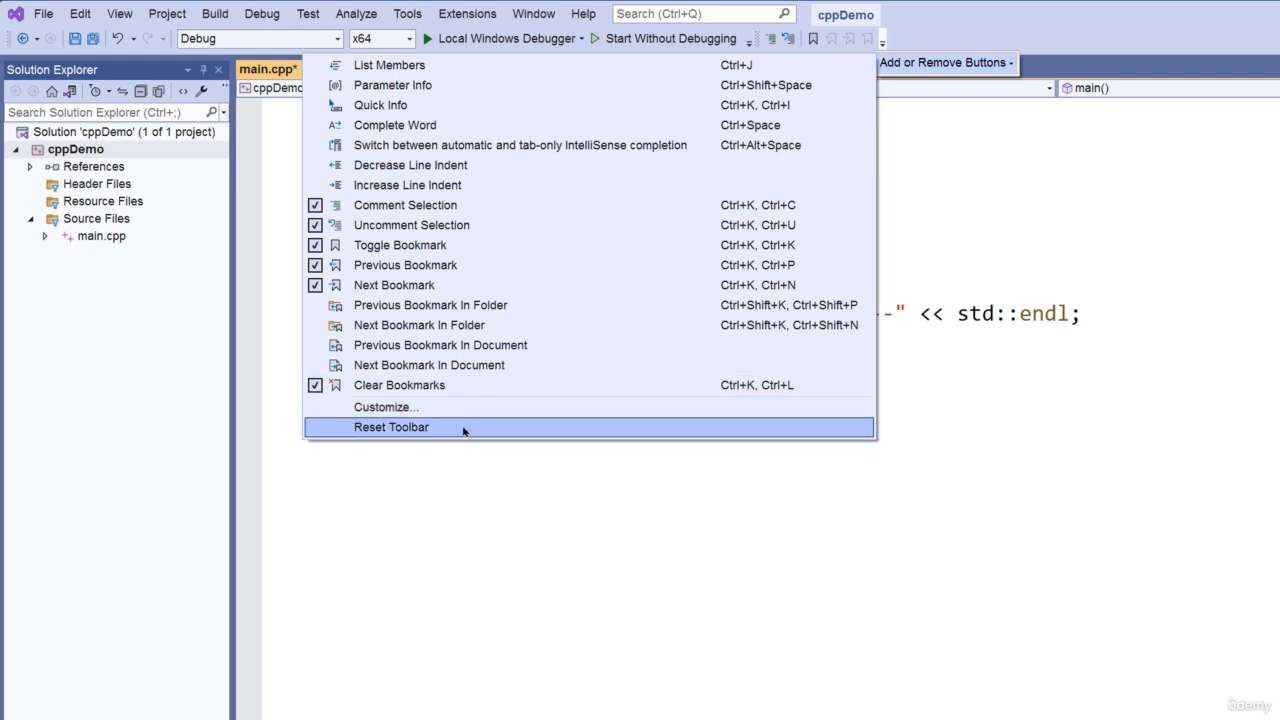
click(514, 380)
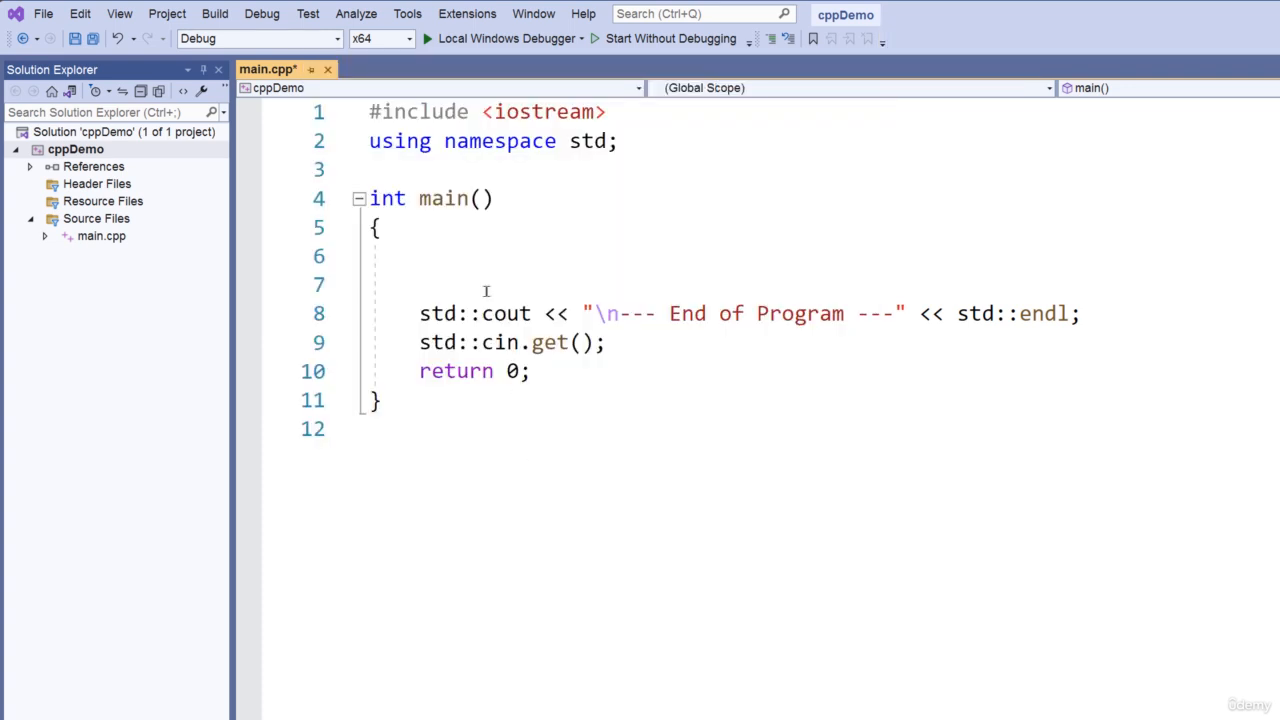
- Reset the Text Editor toolbar to its default buttons
click(882, 42)
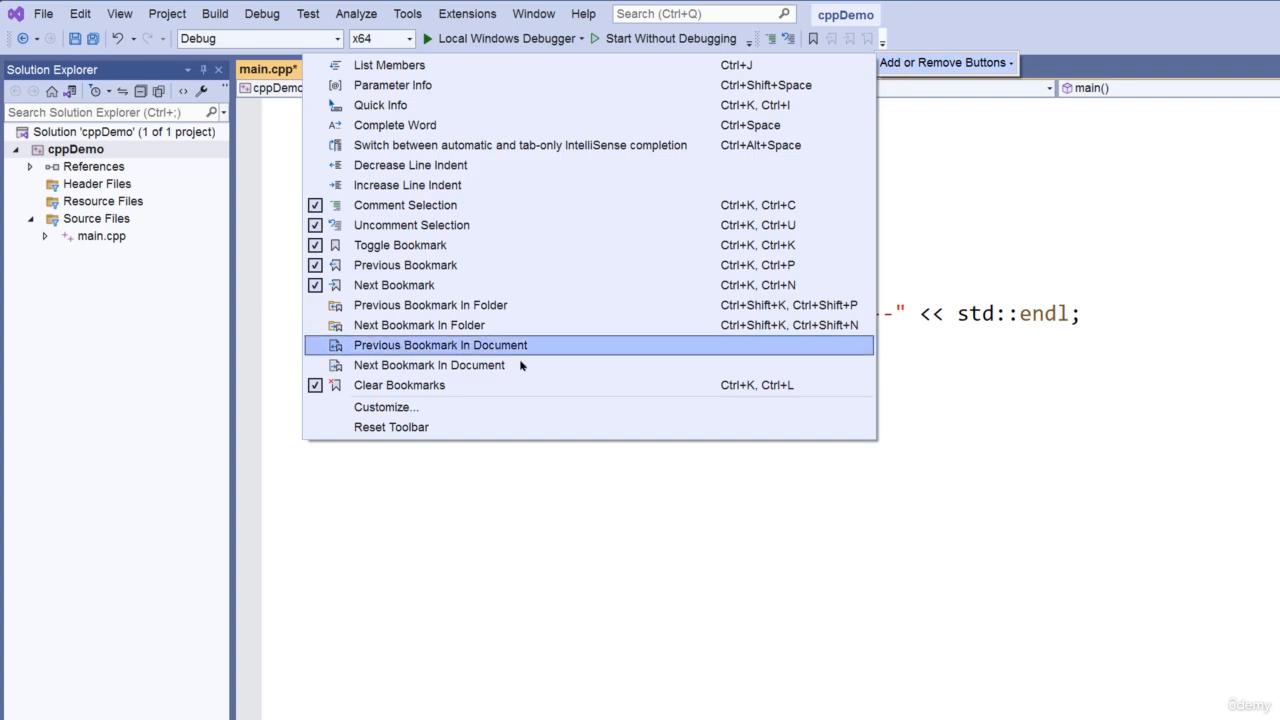
click(421, 428)
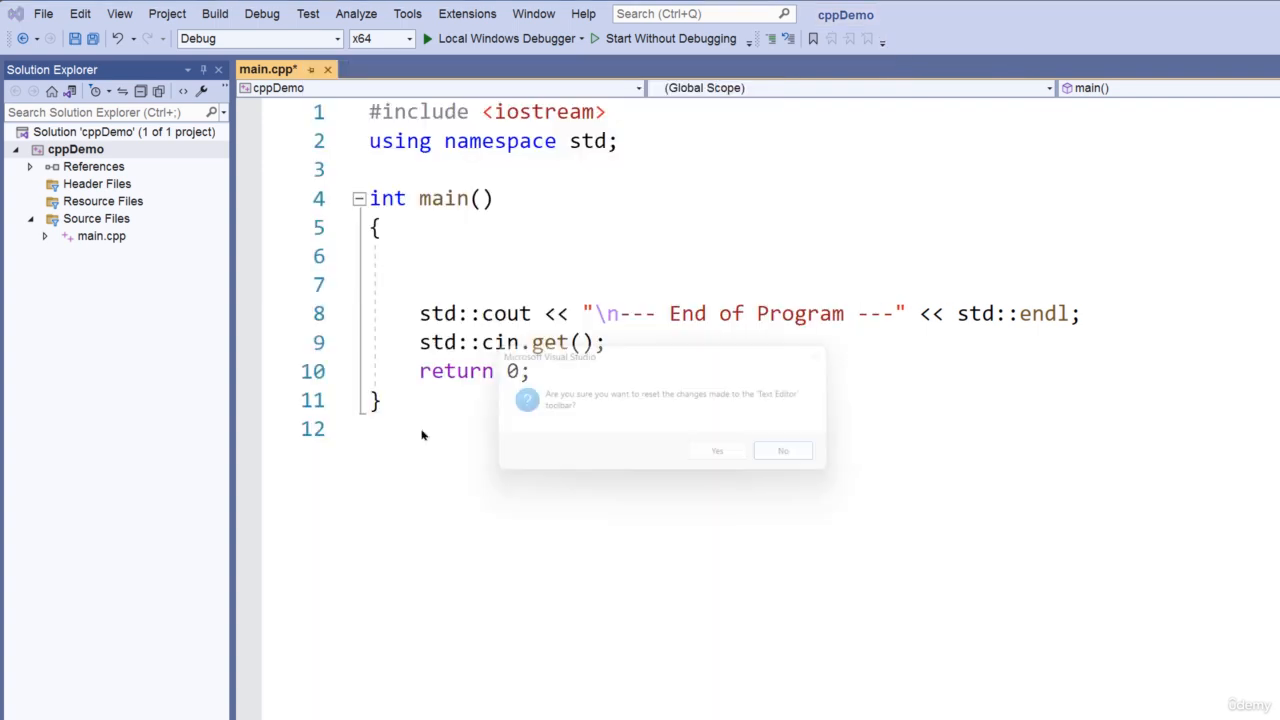
click(729, 458)
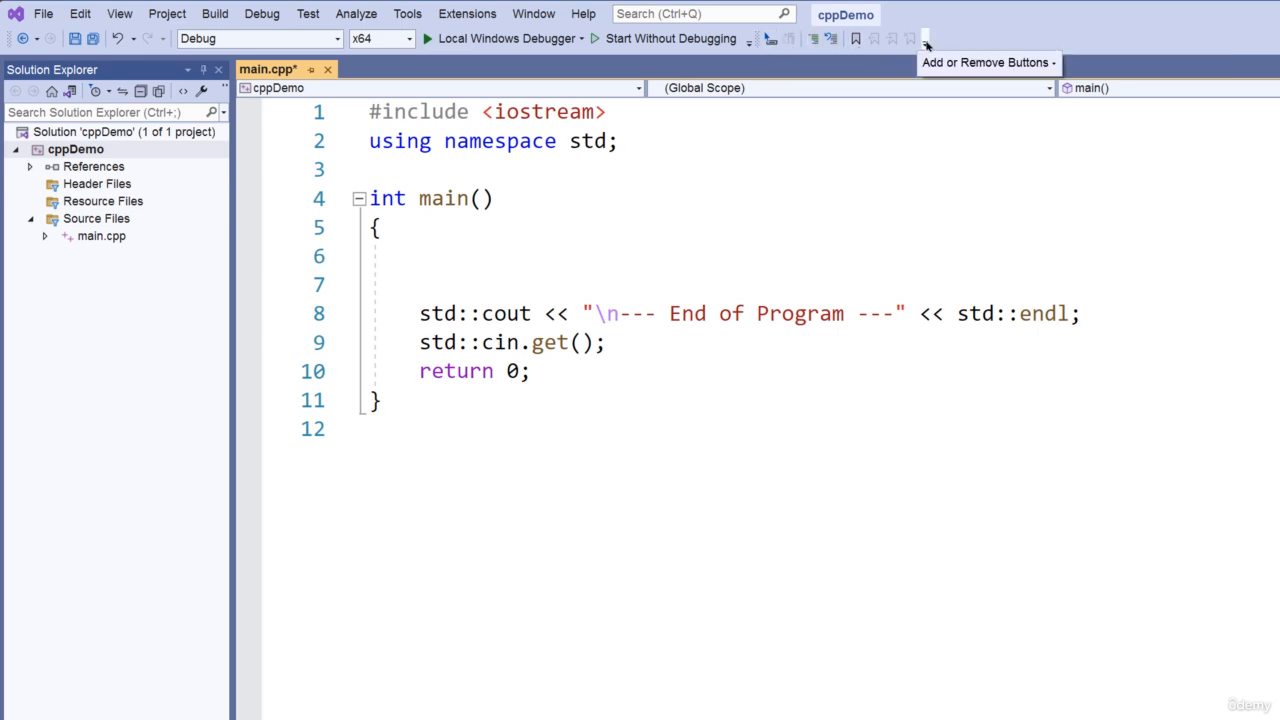
- Remove the Quick Info and IntelliSense completion switch buttons from the Text Editor toolbar
mouse_move(945, 63)
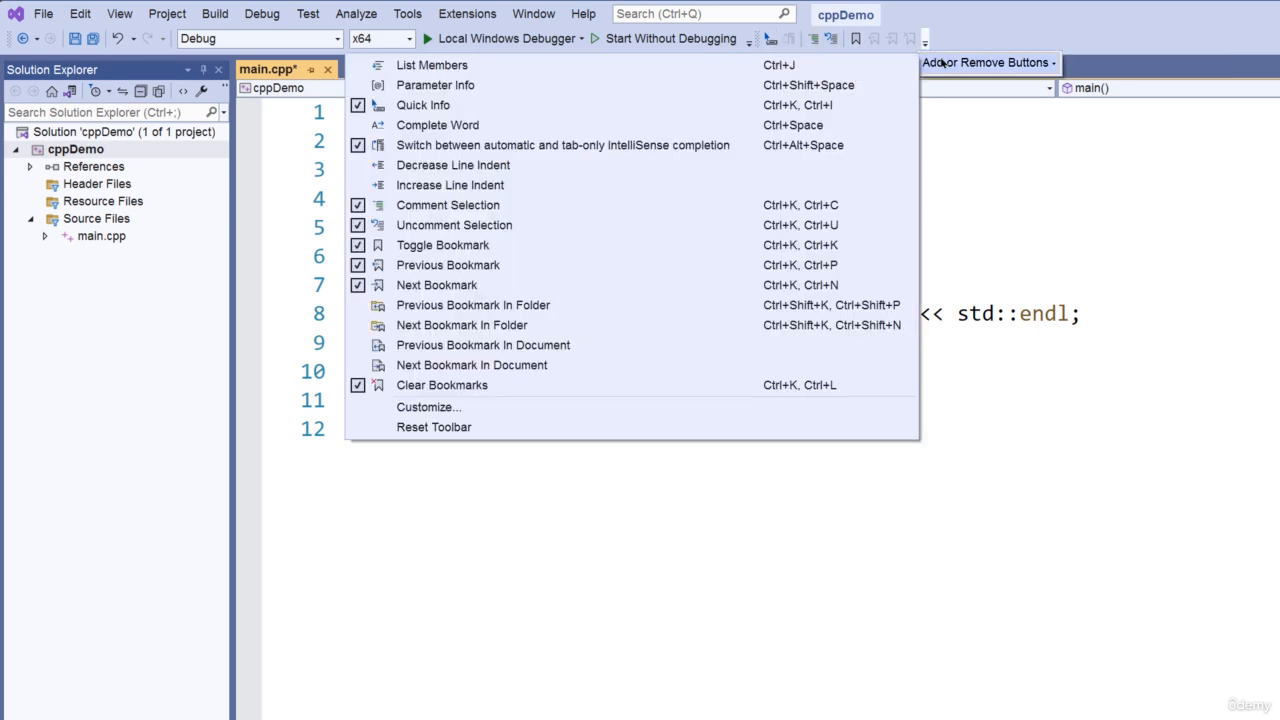
click(503, 110)
click(505, 147)
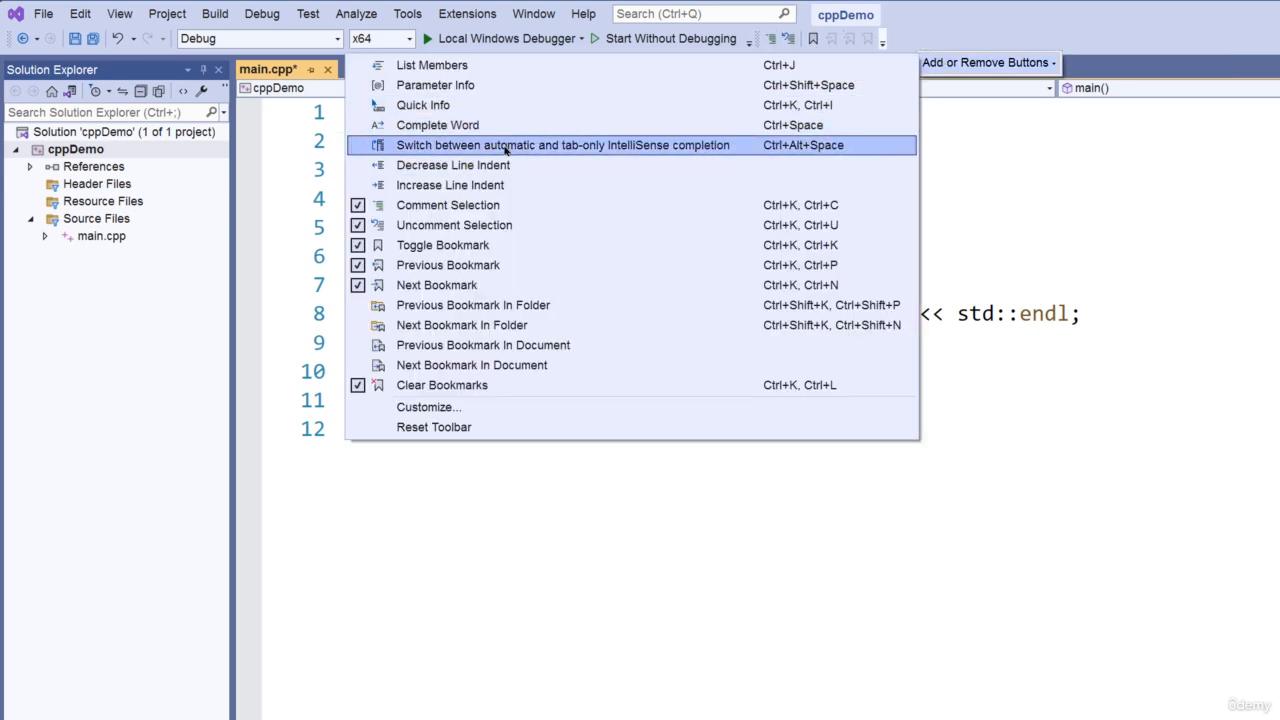
click(938, 46)
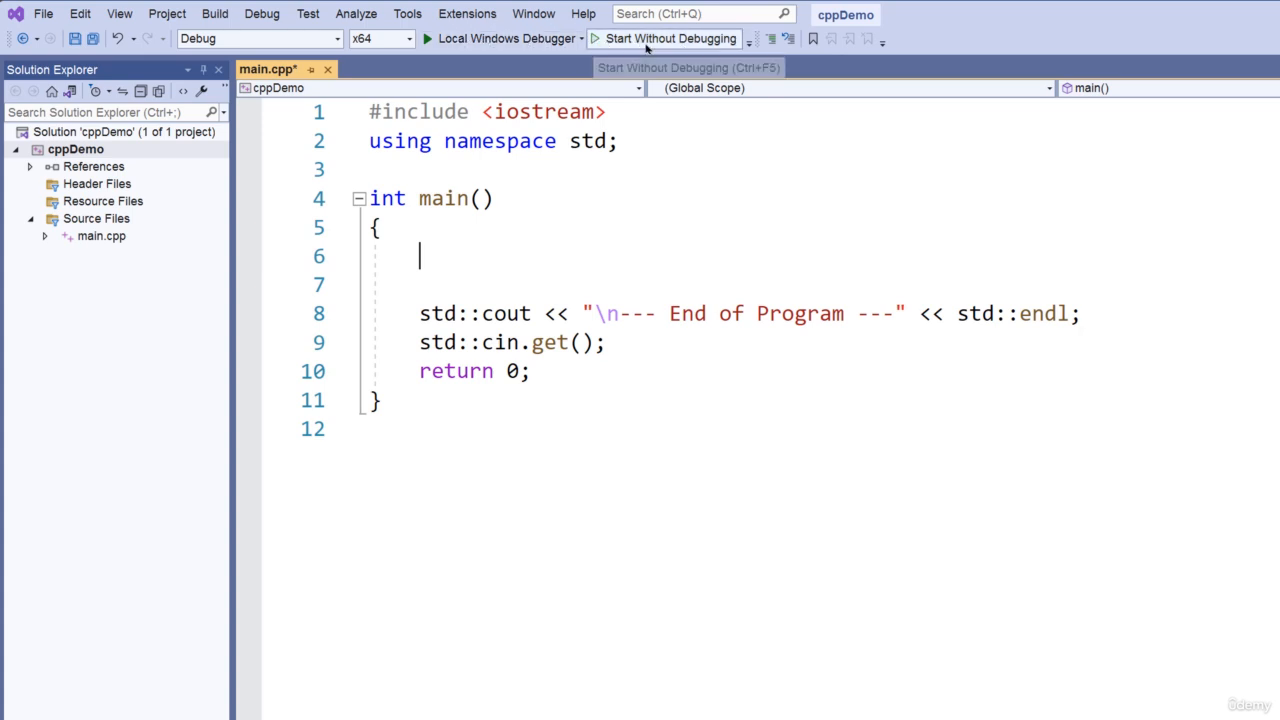
- Review the choices in the Solution Configurations list and dismiss it without changing the configuration
click(337, 38)
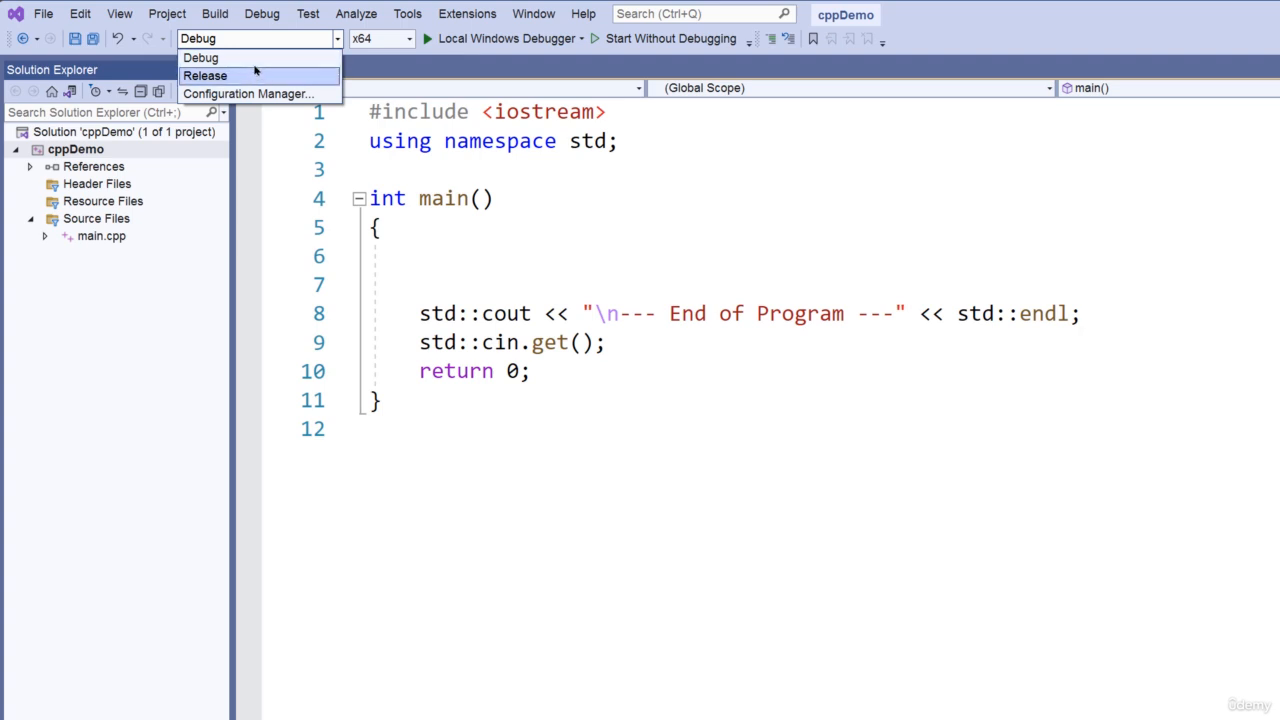
click(338, 40)
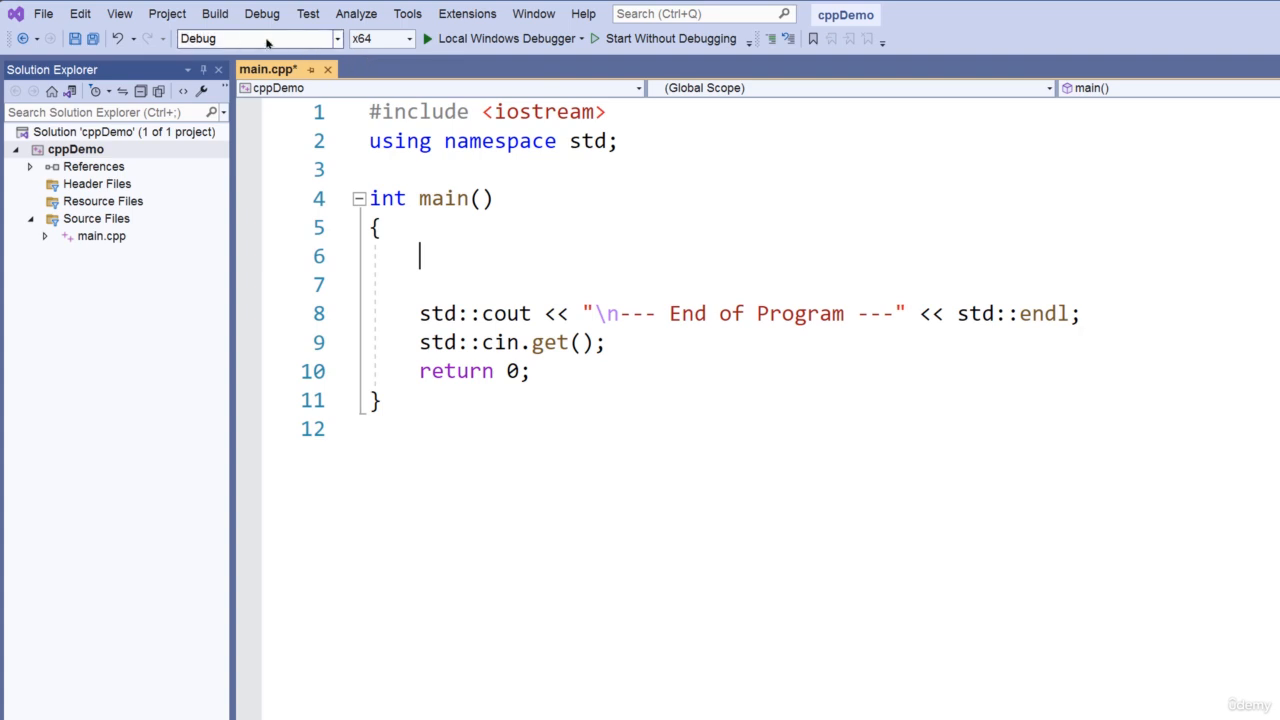
click(337, 42)
click(474, 71)
- Open the toolbar customization, select Start Without Debugging among the Standard toolbar's commands, and move the dialog clear of the toolbar
right_click(1035, 50)
click(1012, 320)
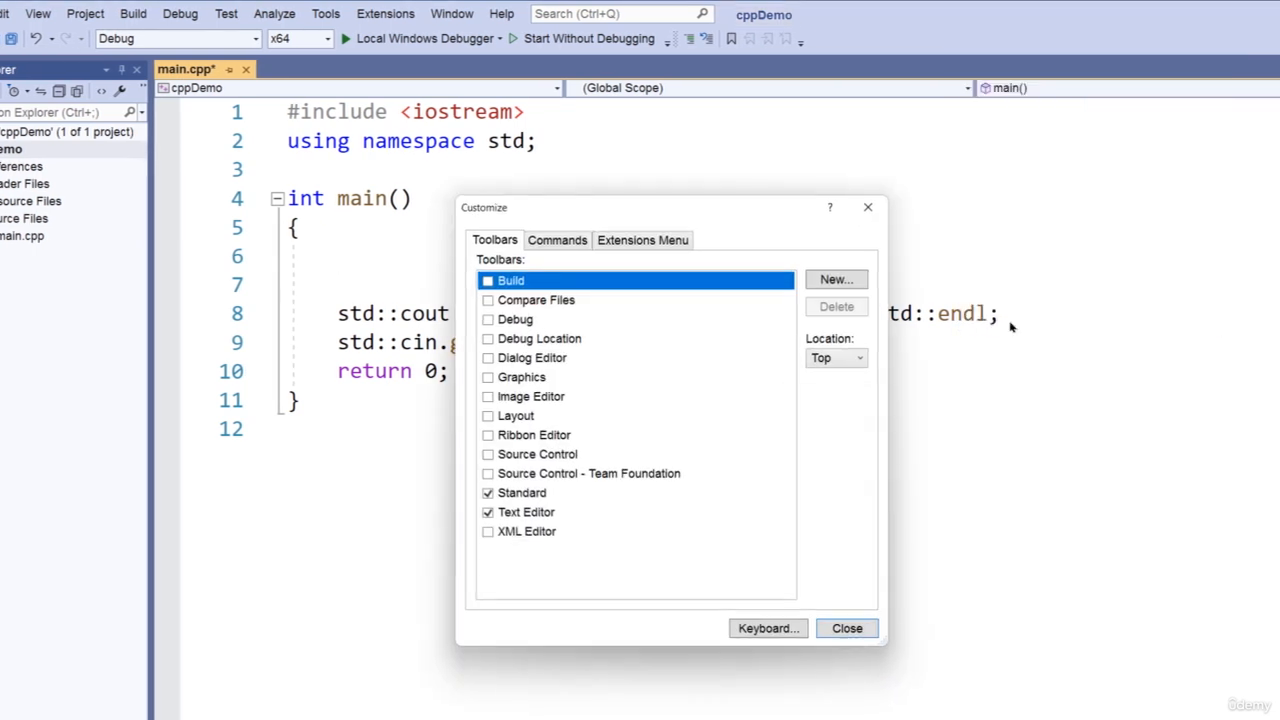
click(548, 241)
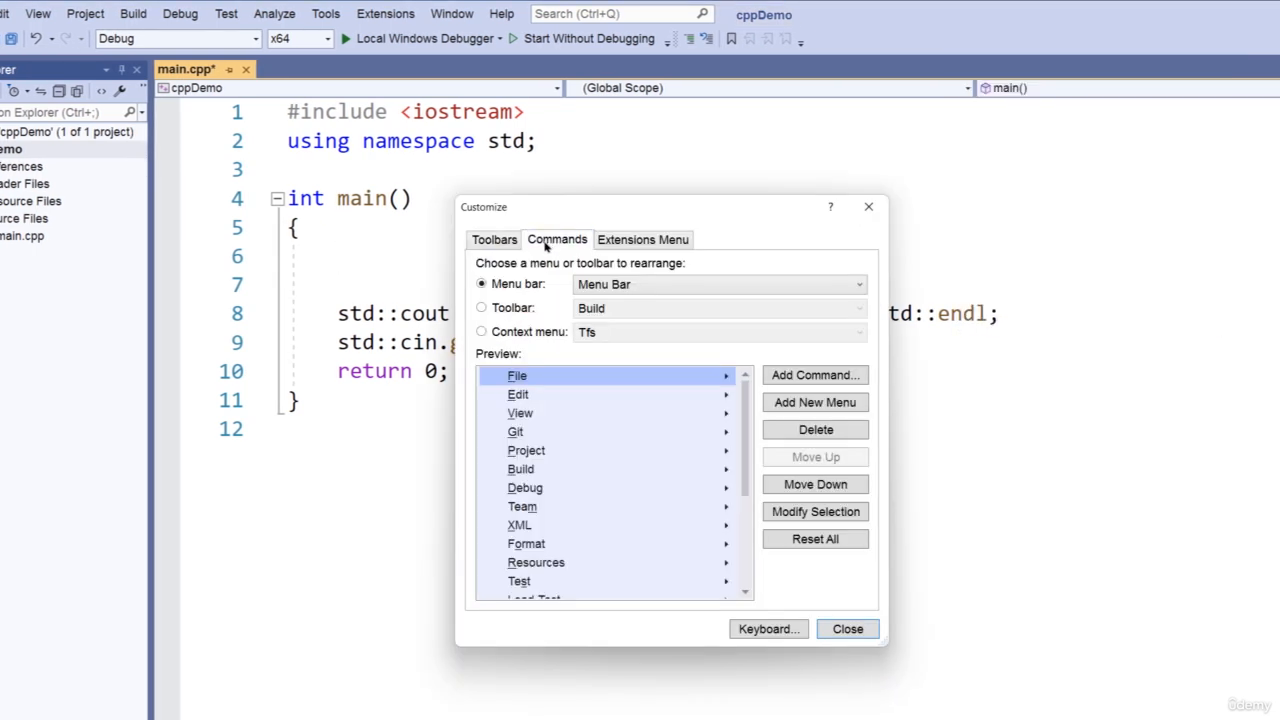
click(481, 309)
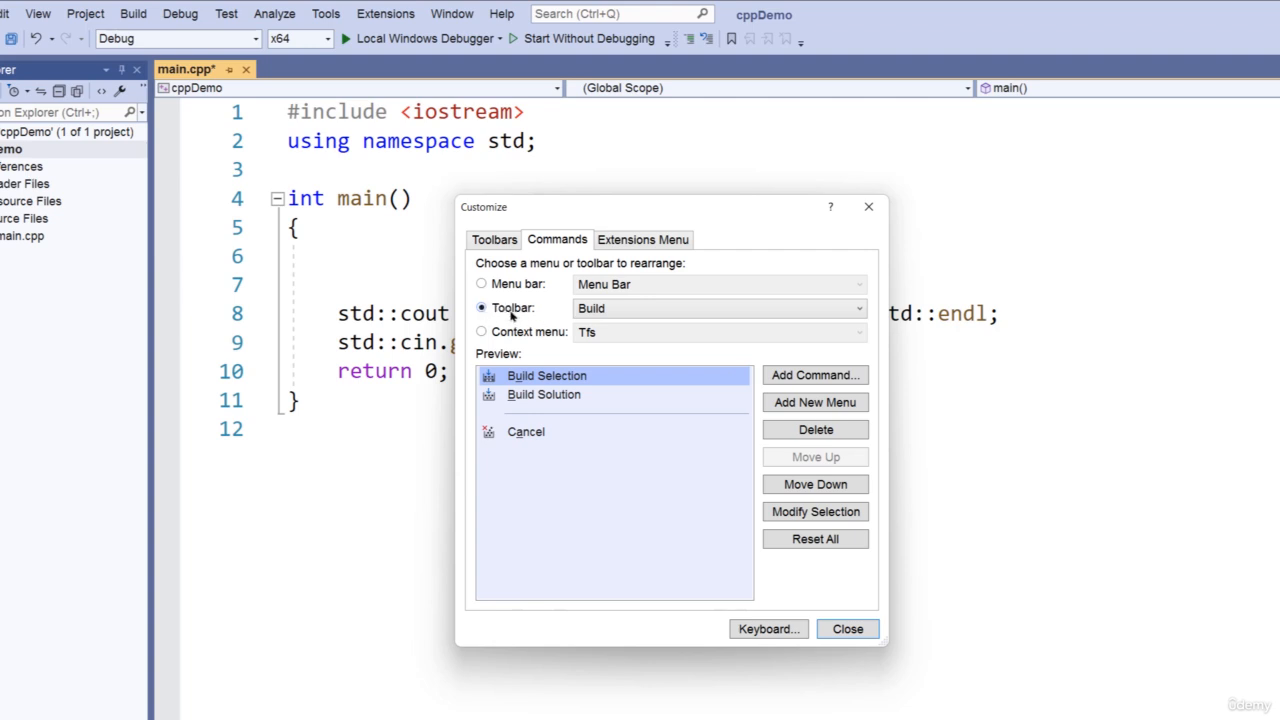
click(626, 312)
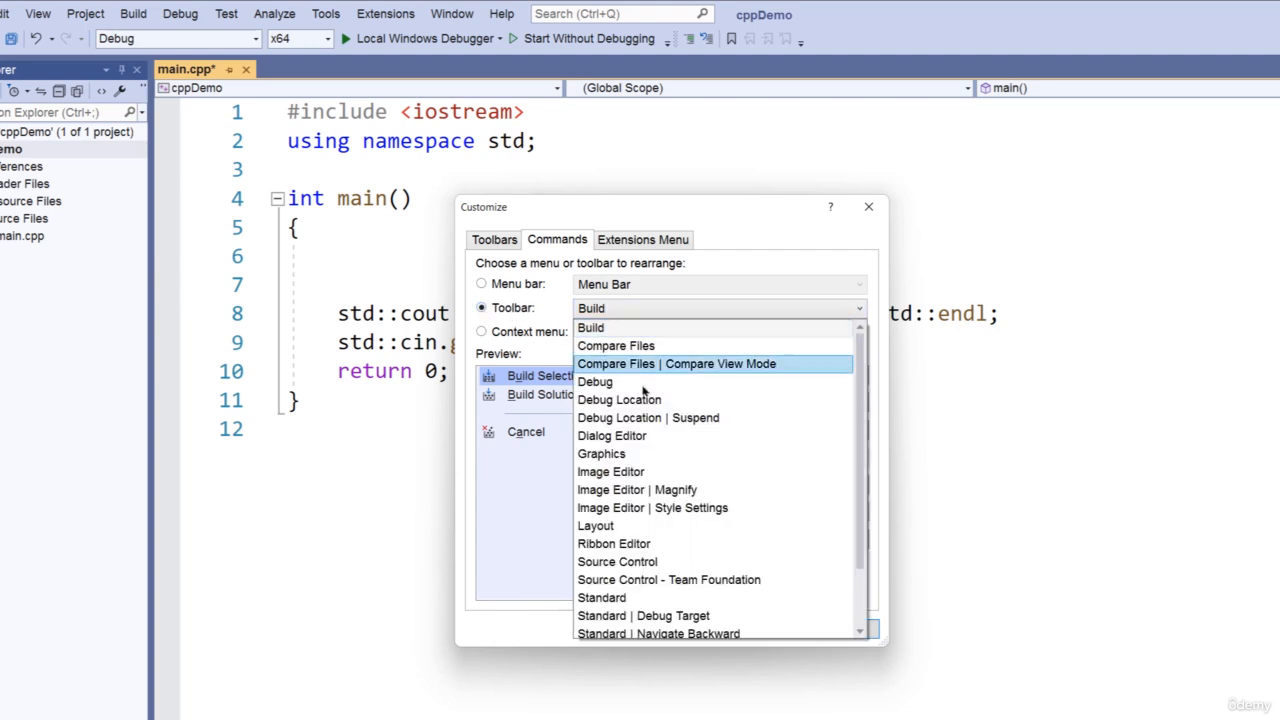
click(636, 597)
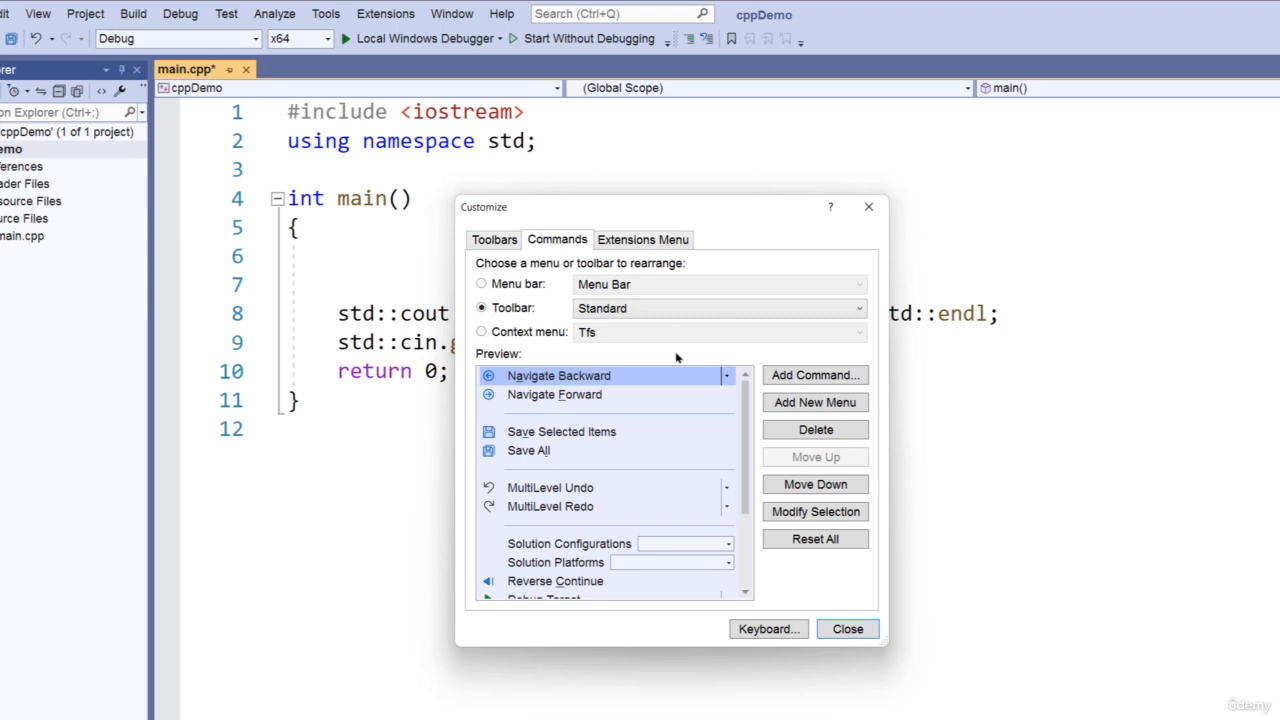
click(629, 311)
click(629, 311)
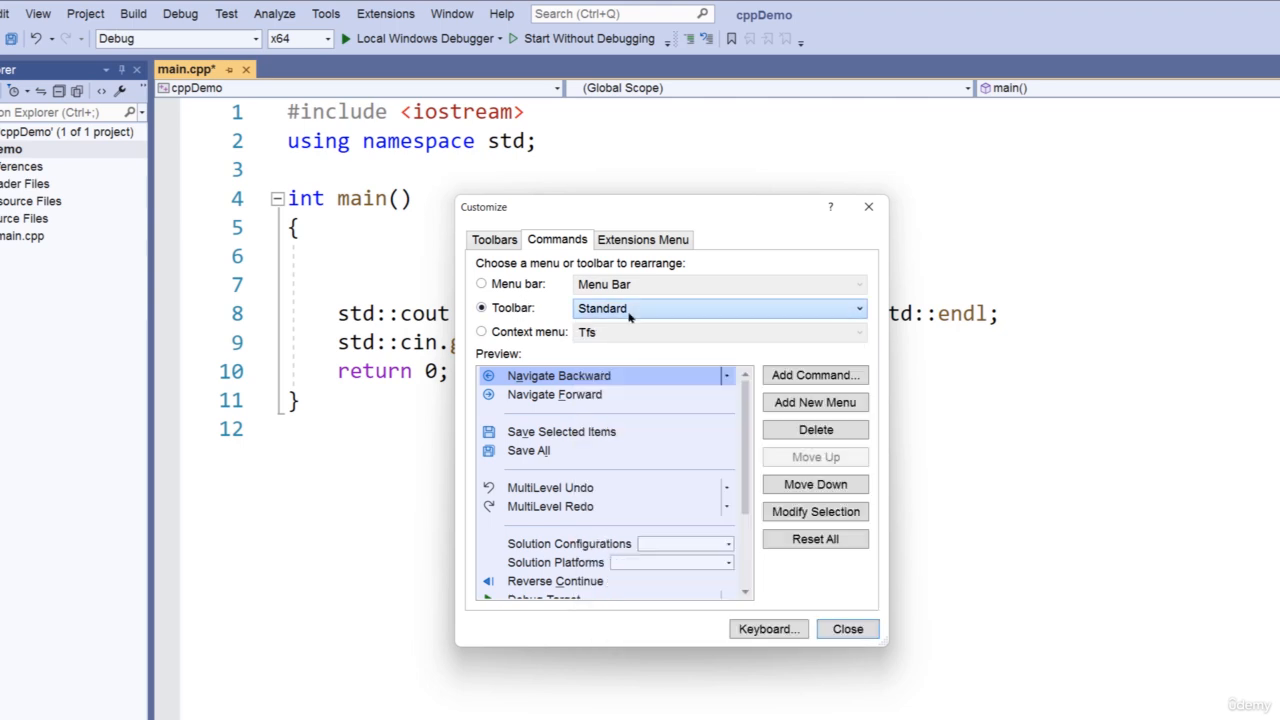
scroll(740, 450, down, 2)
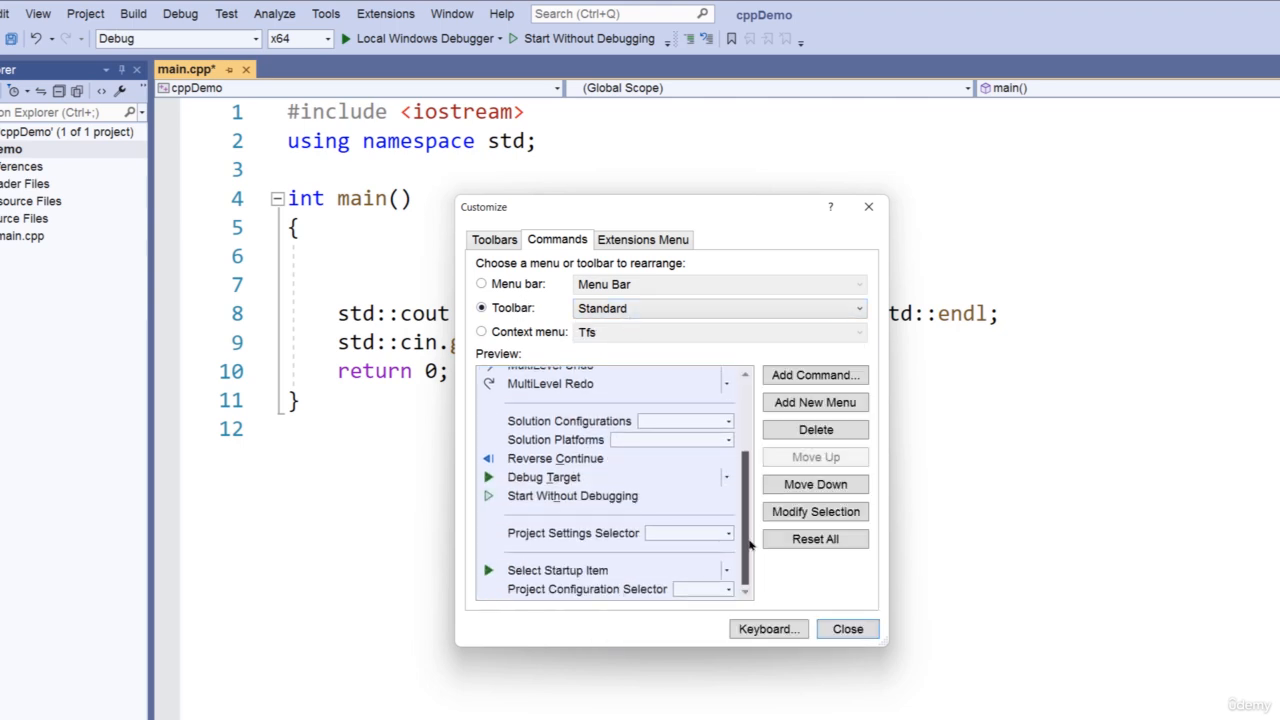
click(590, 500)
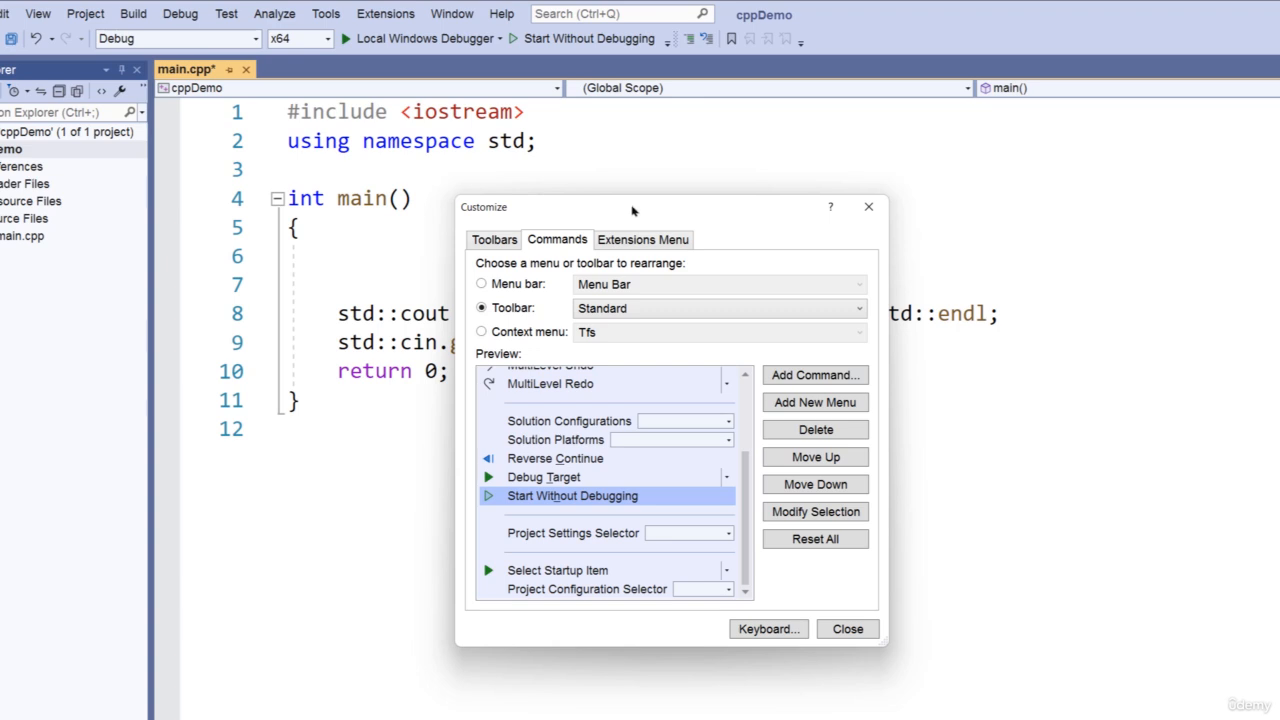
drag(632, 208, 503, 122)
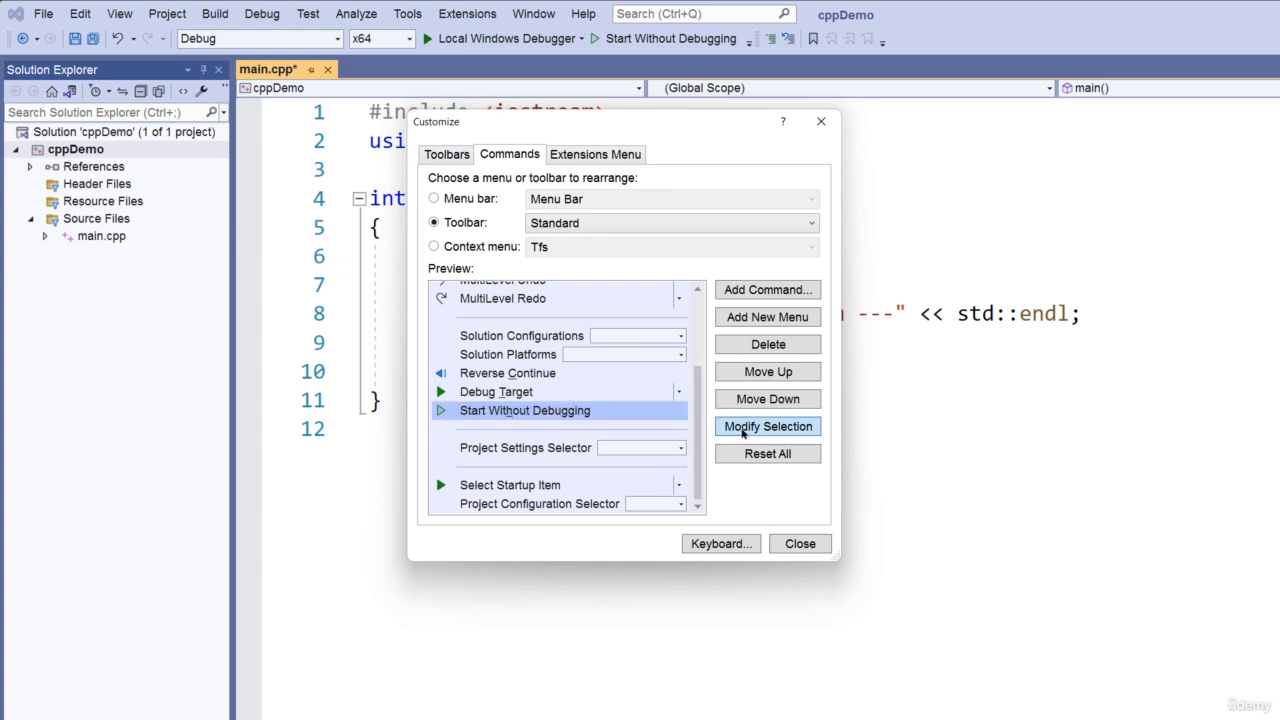
- Set the display style of the Start Without Debugging command to Default style
click(742, 433)
click(593, 336)
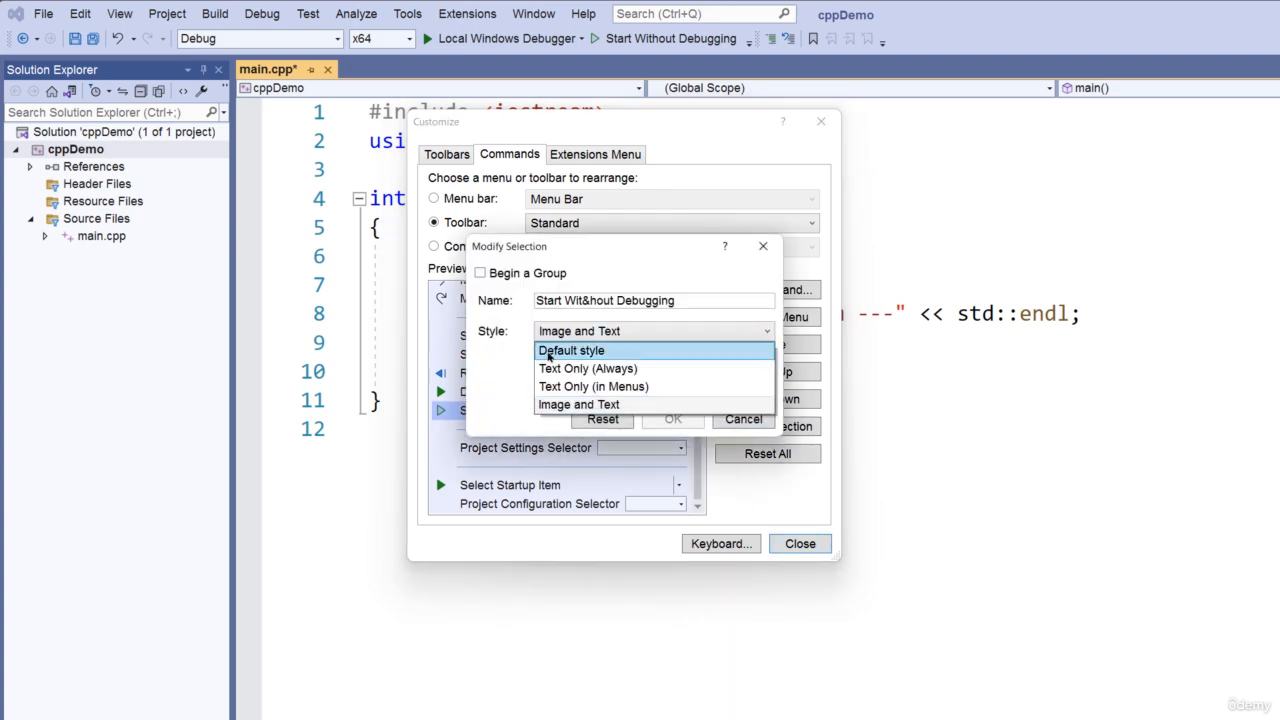
click(574, 354)
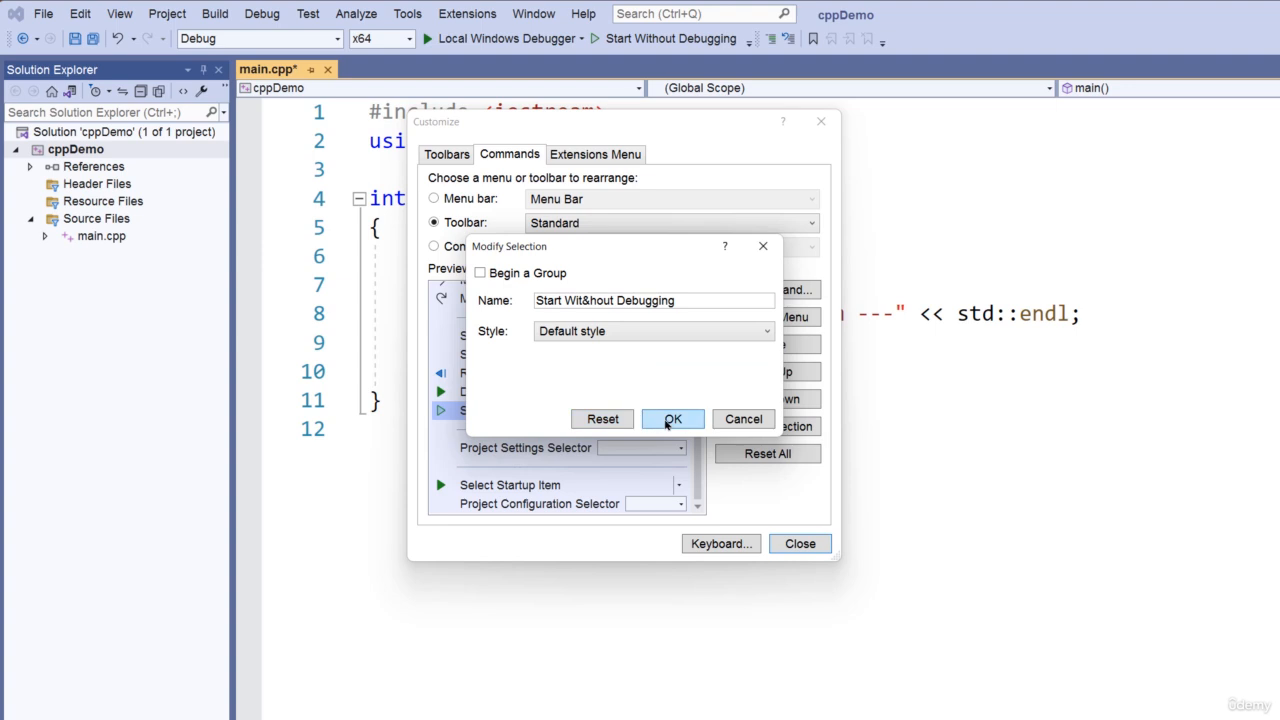
click(667, 420)
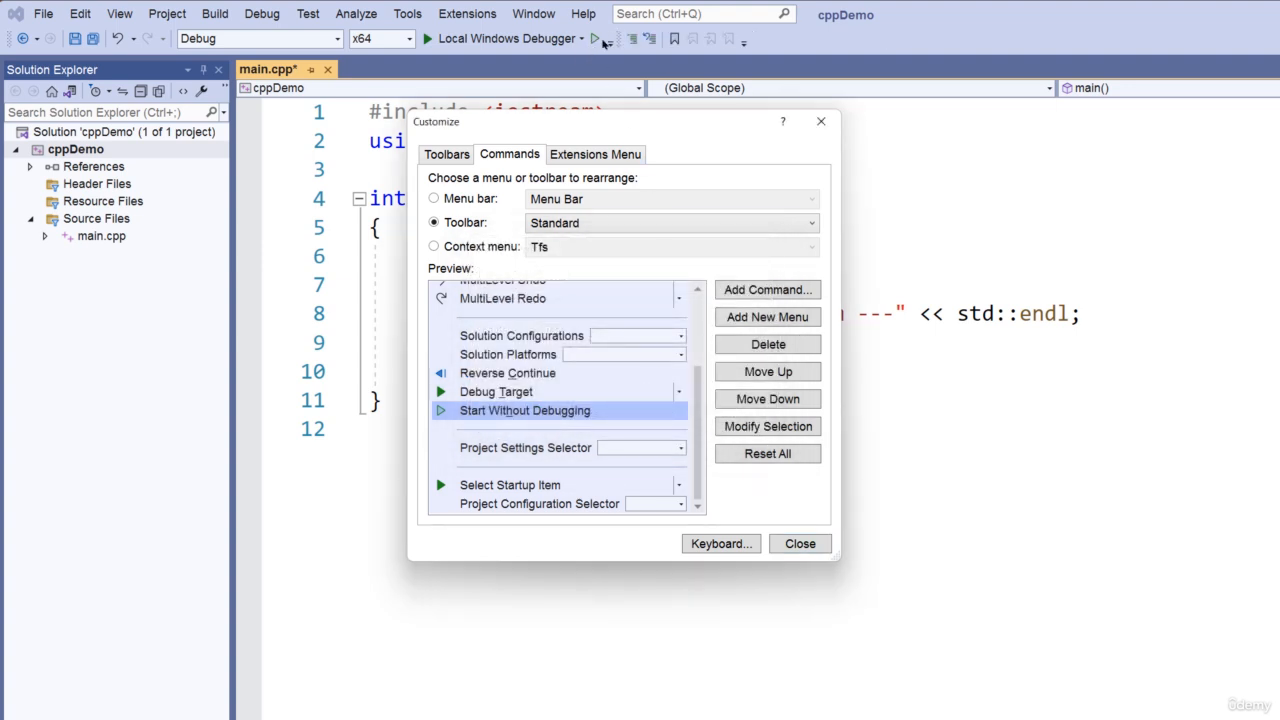
- Set the Start Without Debugging command's display style to Text Only (Always)
click(745, 427)
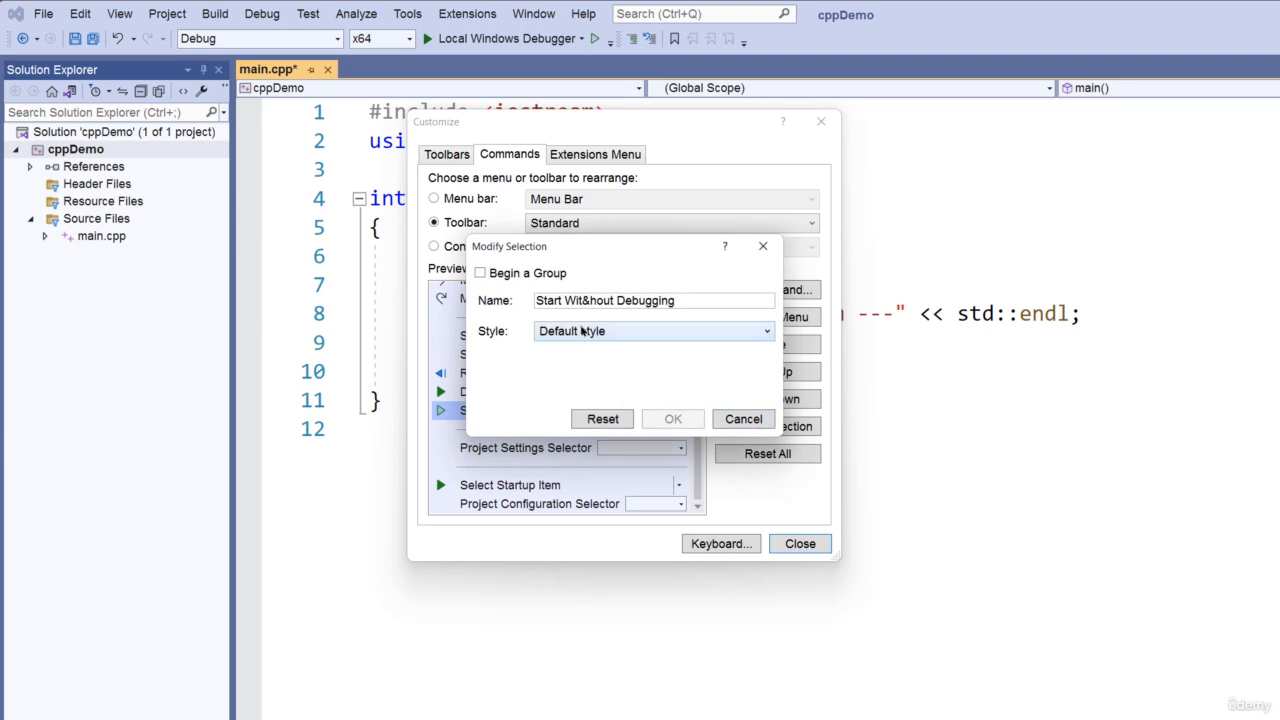
click(583, 331)
click(581, 375)
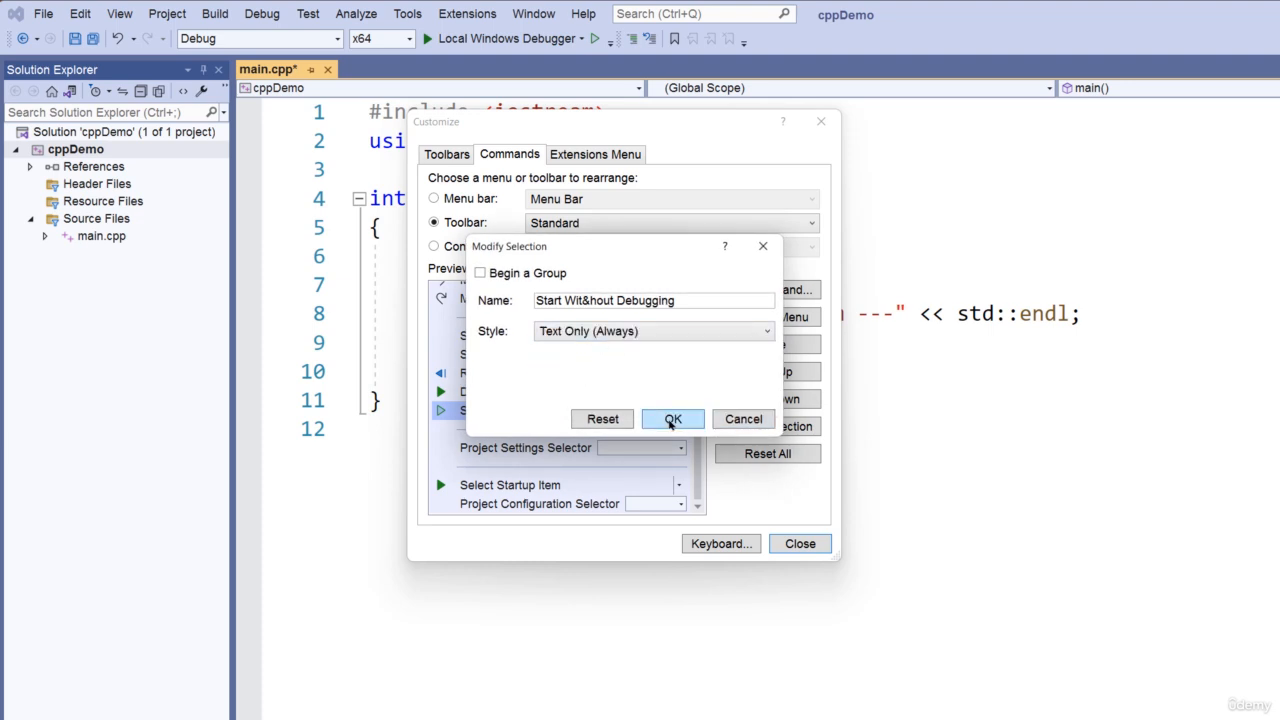
click(671, 421)
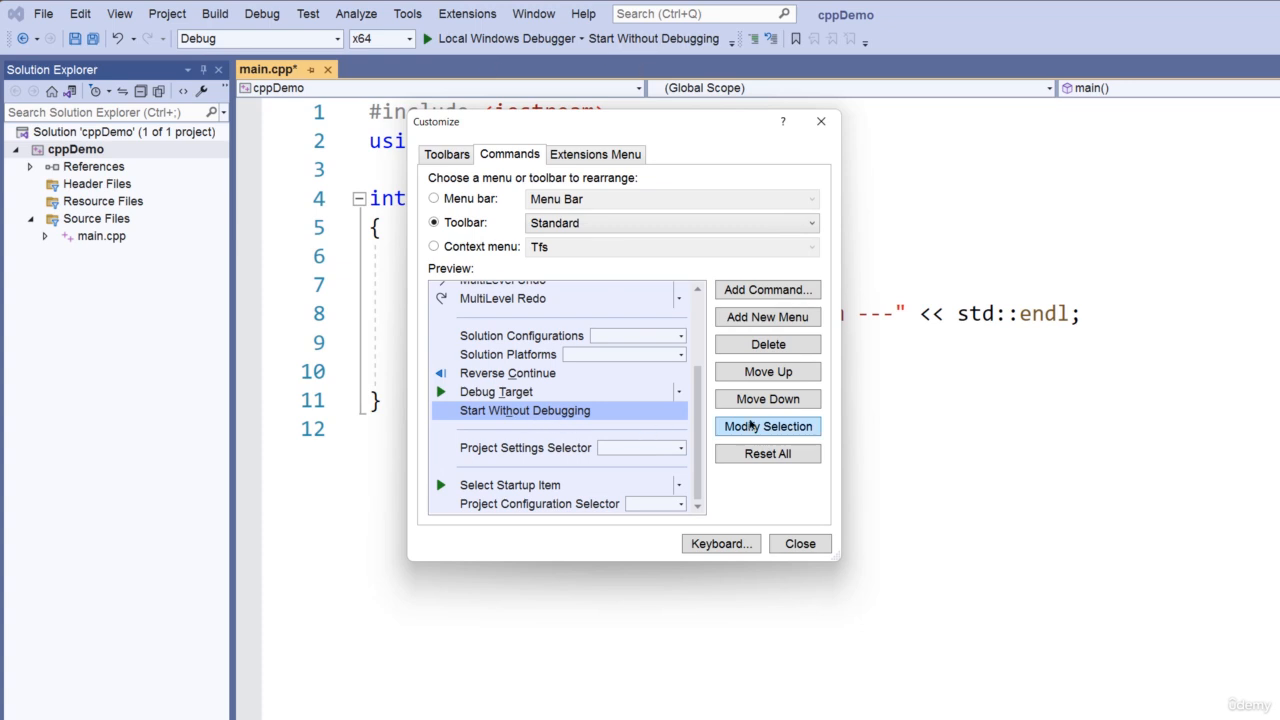
- Set the Start Without Debugging command's display style to Image and Text
click(760, 426)
click(604, 334)
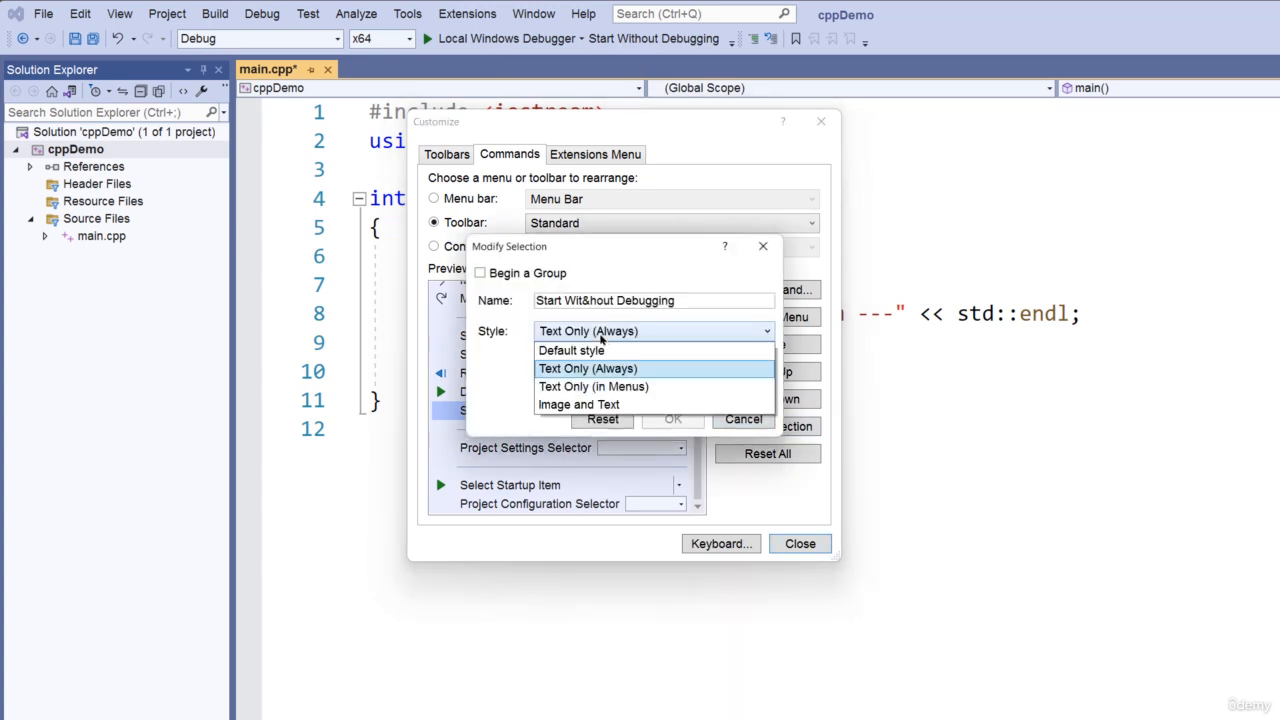
click(602, 405)
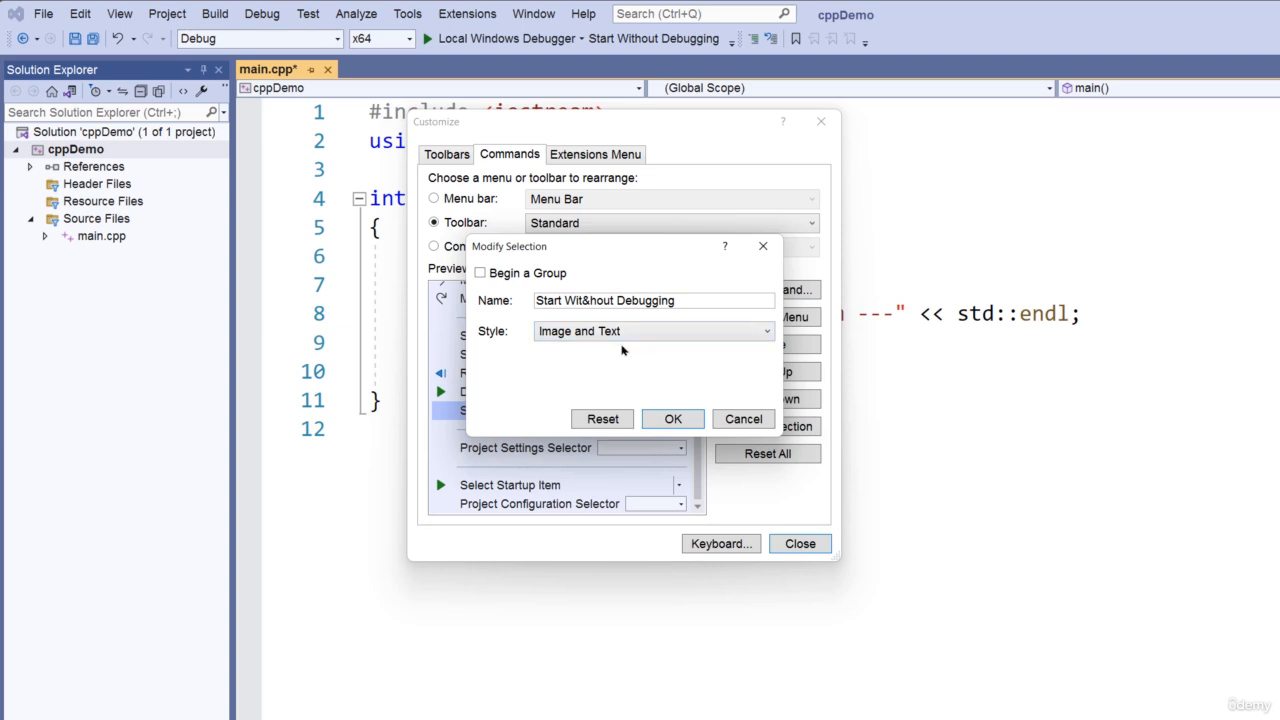
click(668, 420)
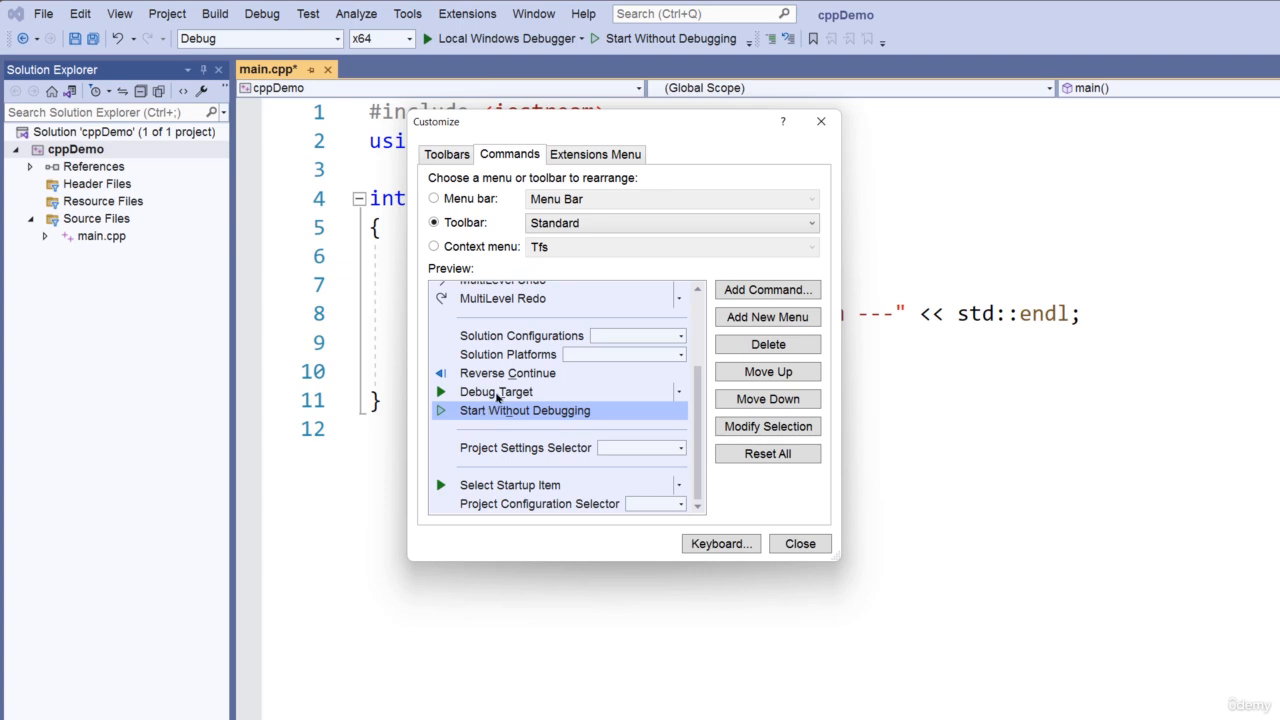
- Set the width of the Solution Configurations command on the Standard toolbar to 100
click(494, 393)
click(525, 412)
click(484, 339)
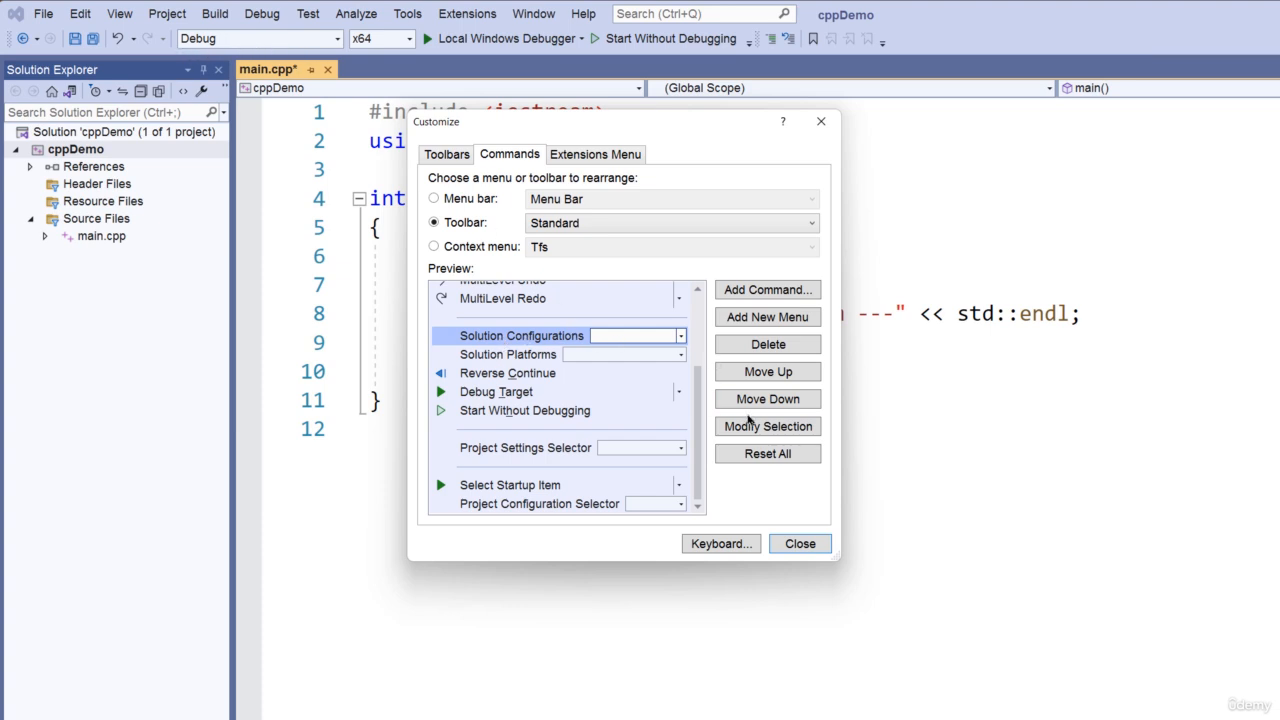
click(755, 428)
drag(576, 314, 533, 314)
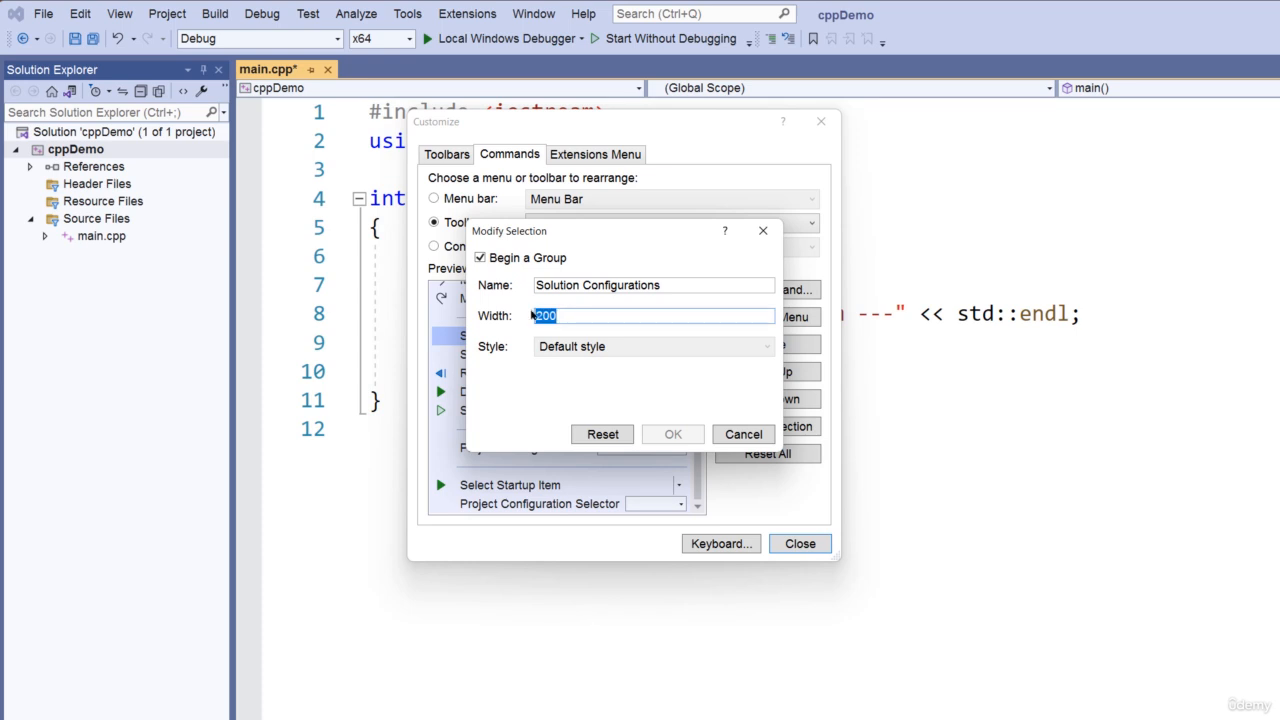
text(100)
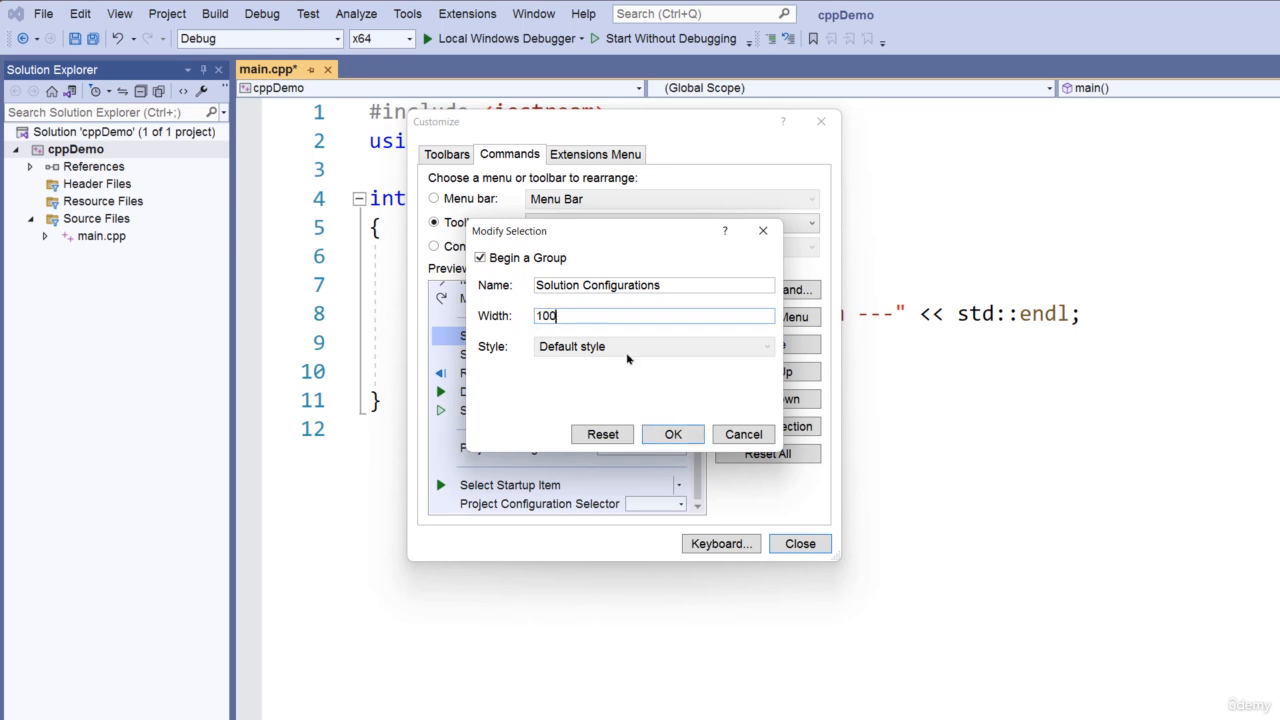
click(673, 434)
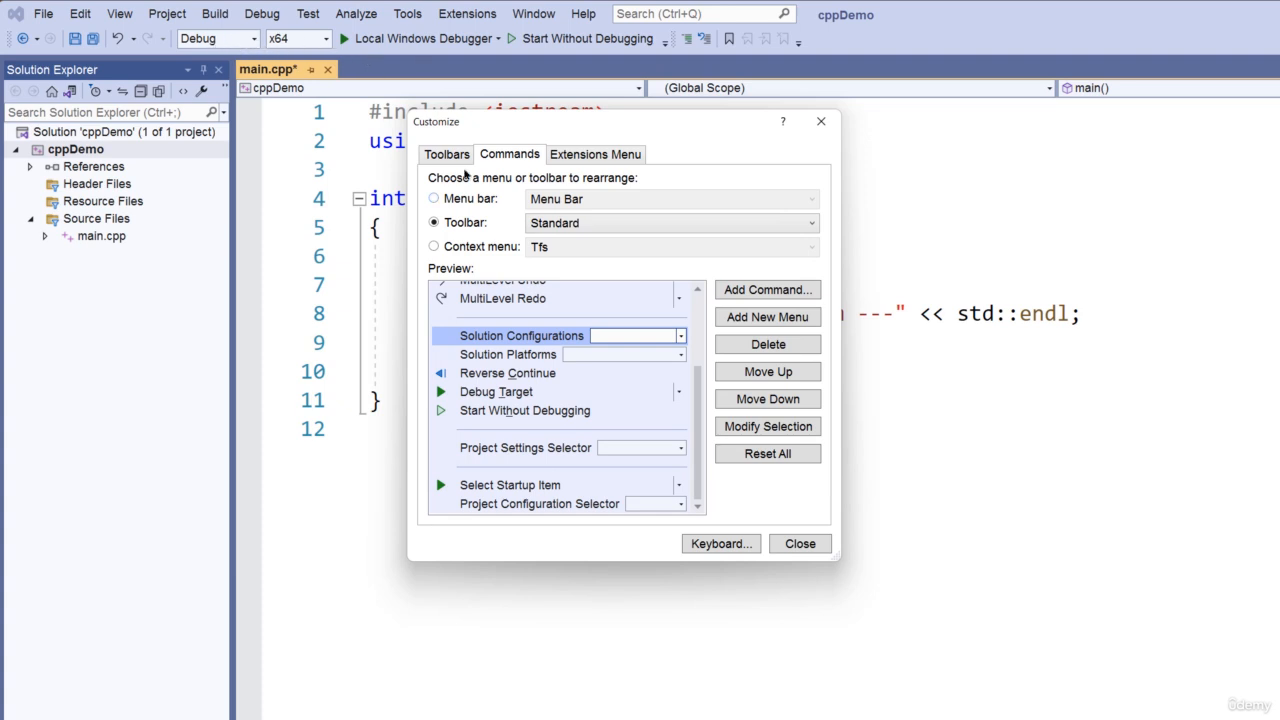
- Set the Solution Configurations command's width back to 200
click(756, 426)
double_click(590, 315)
text(200)
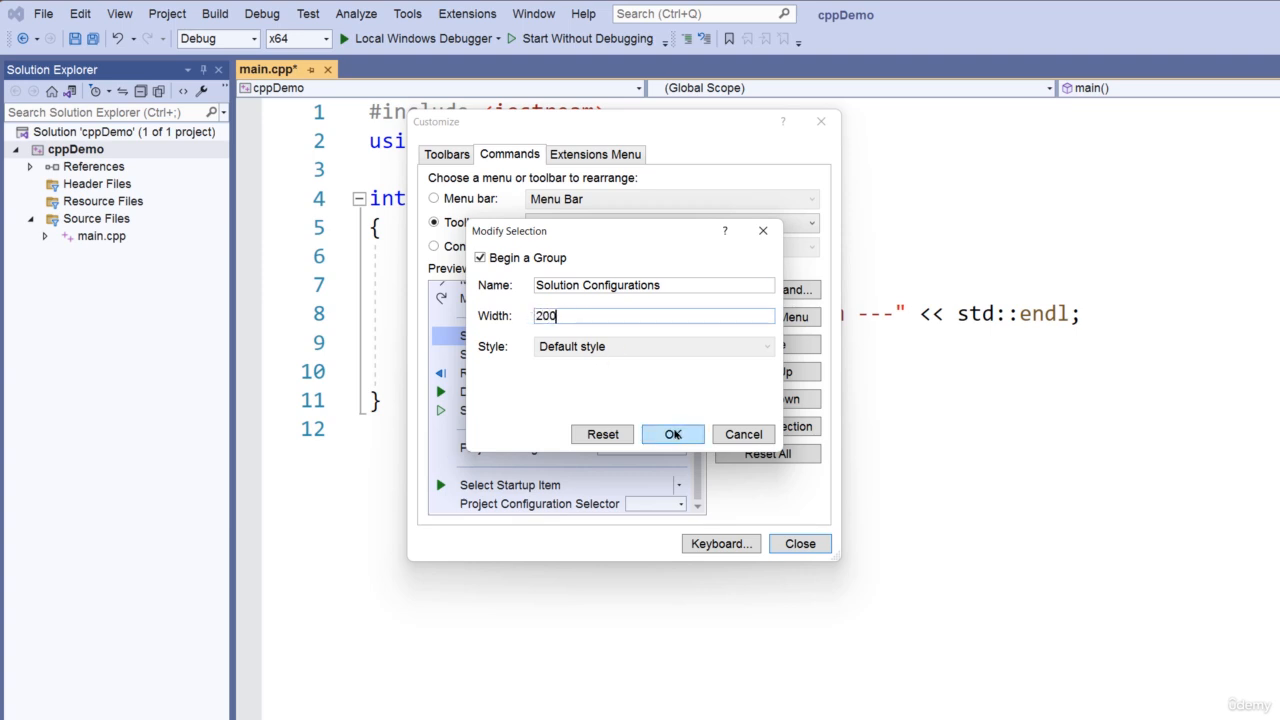
click(673, 434)
- Set the width of the Solution Platforms command on the Standard toolbar to 70
click(520, 374)
click(513, 357)
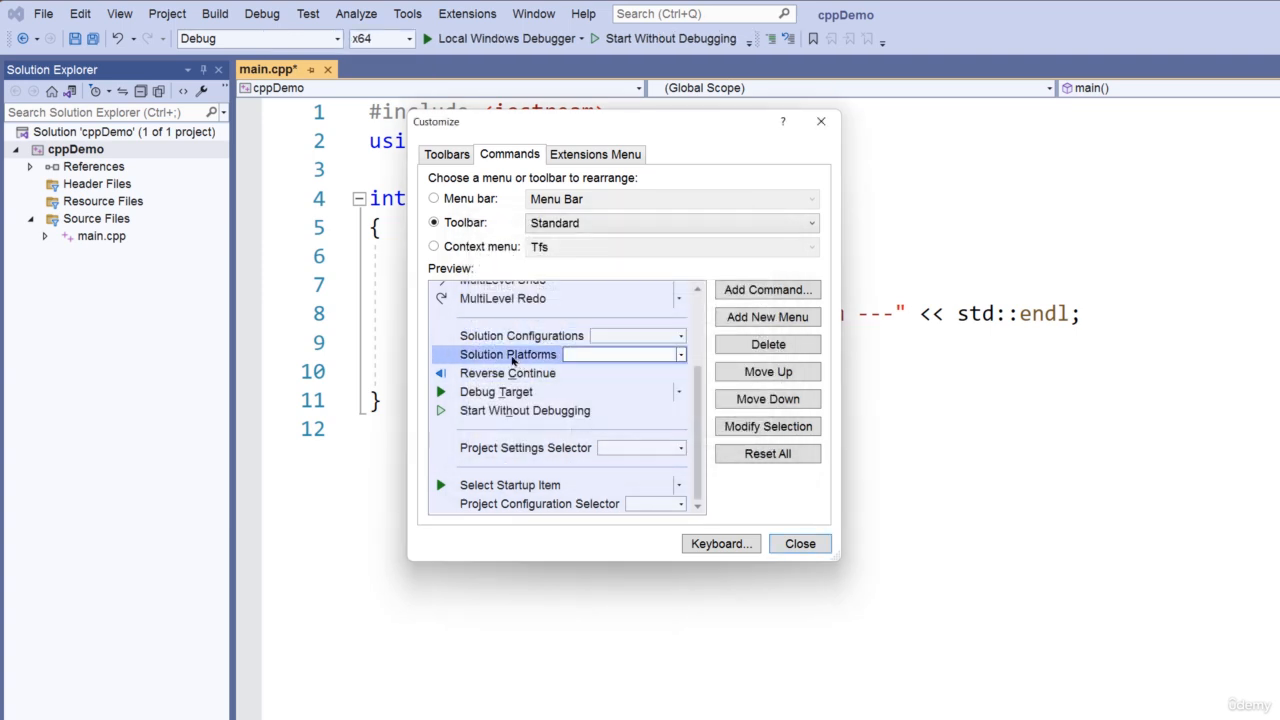
click(768, 426)
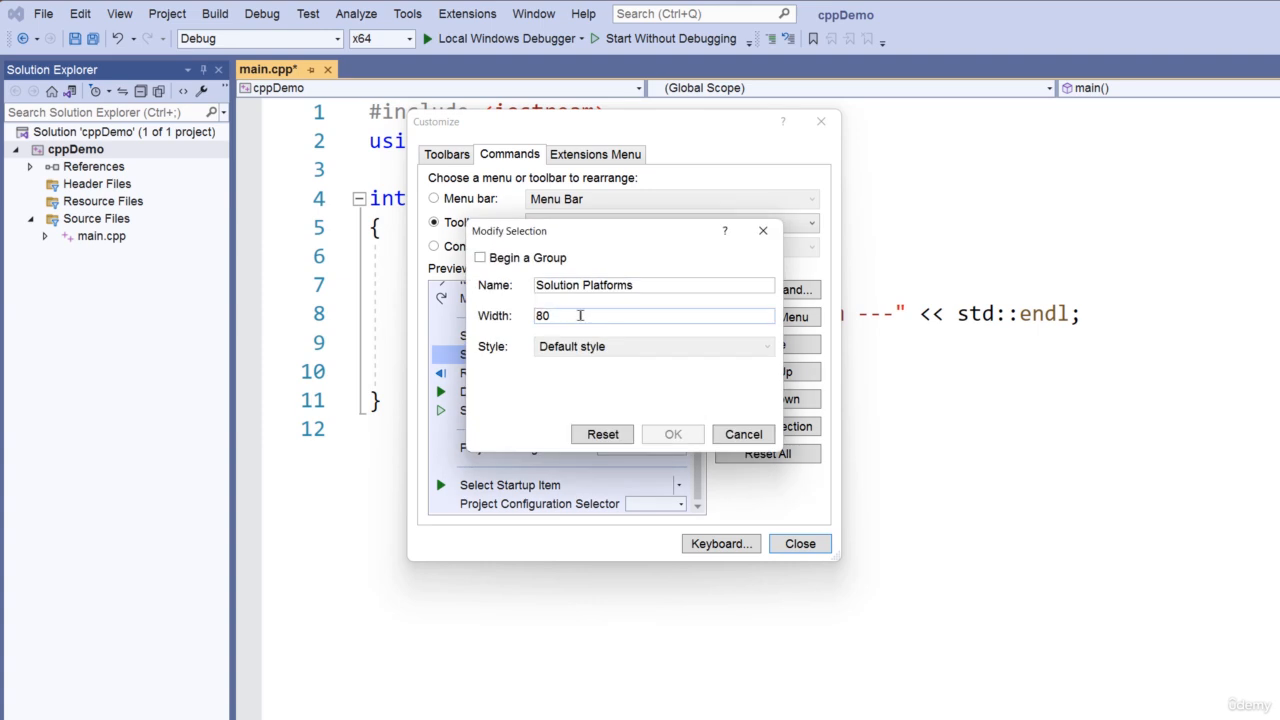
drag(590, 316, 530, 318)
text(70)
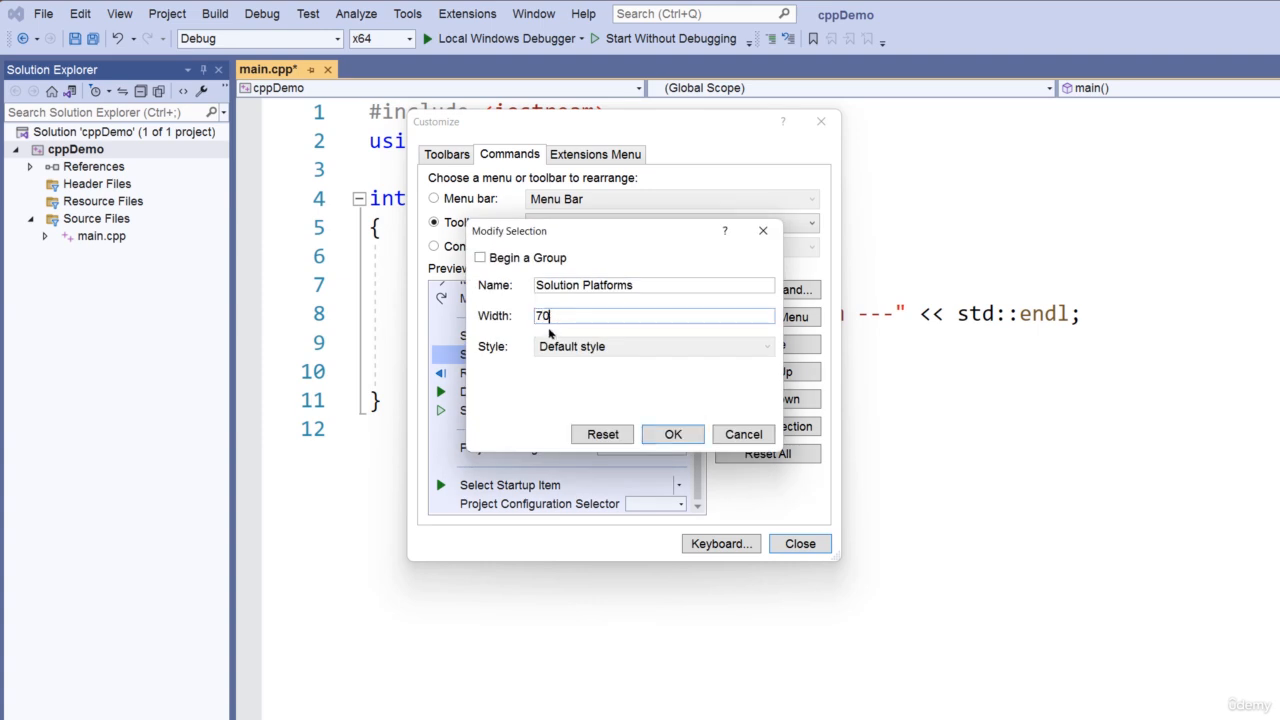
click(668, 436)
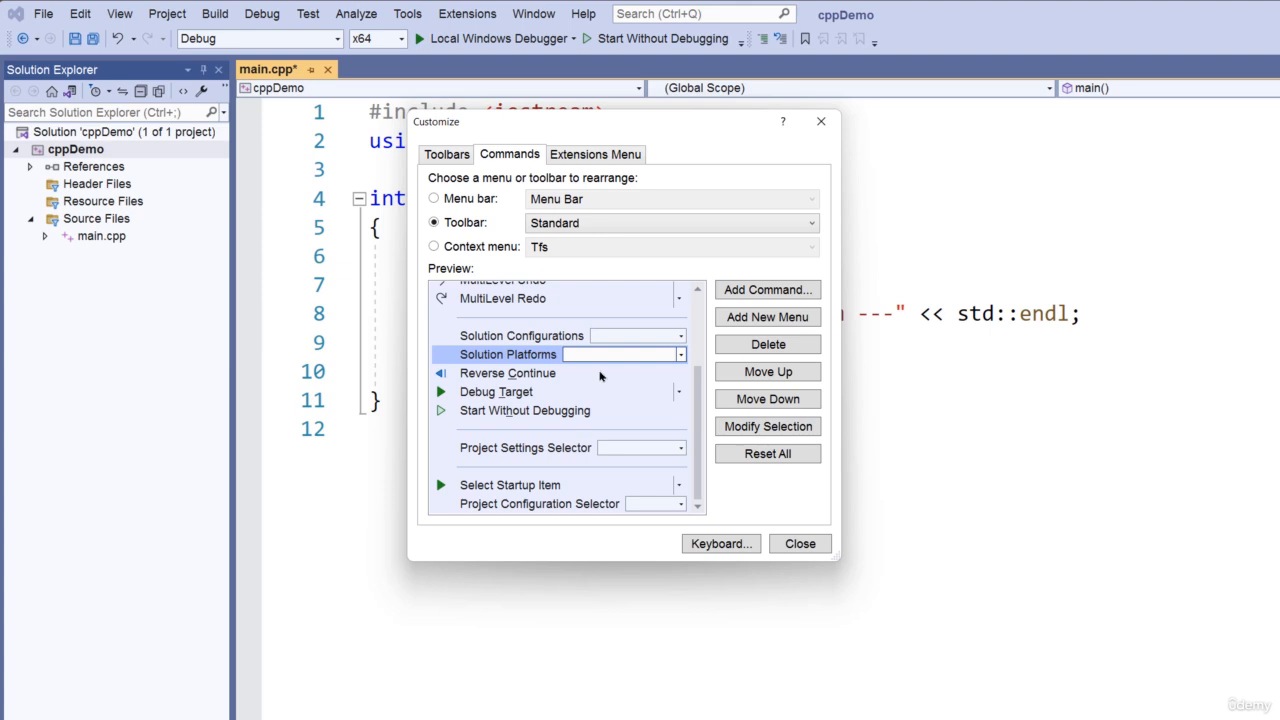
- Move the Navigate Backward command down the Standard toolbar's command order to directly below MultiLevel Redo
scroll(687, 420, up, 2)
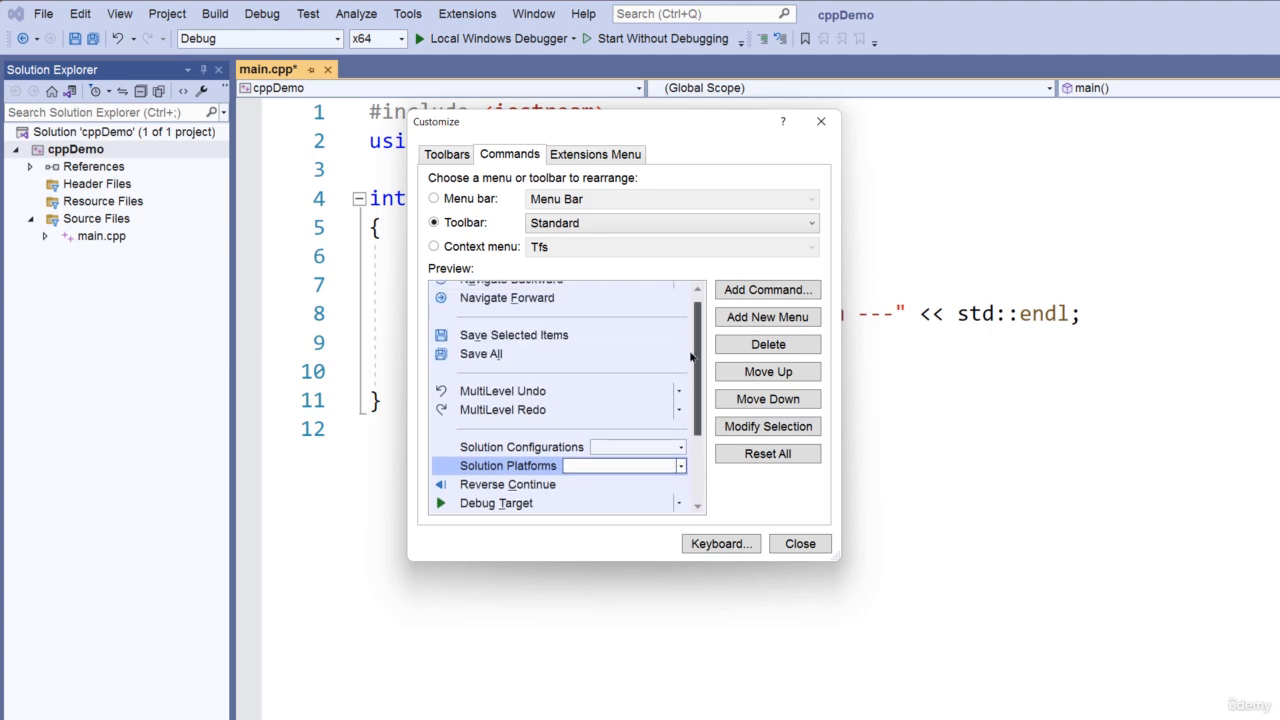
click(678, 296)
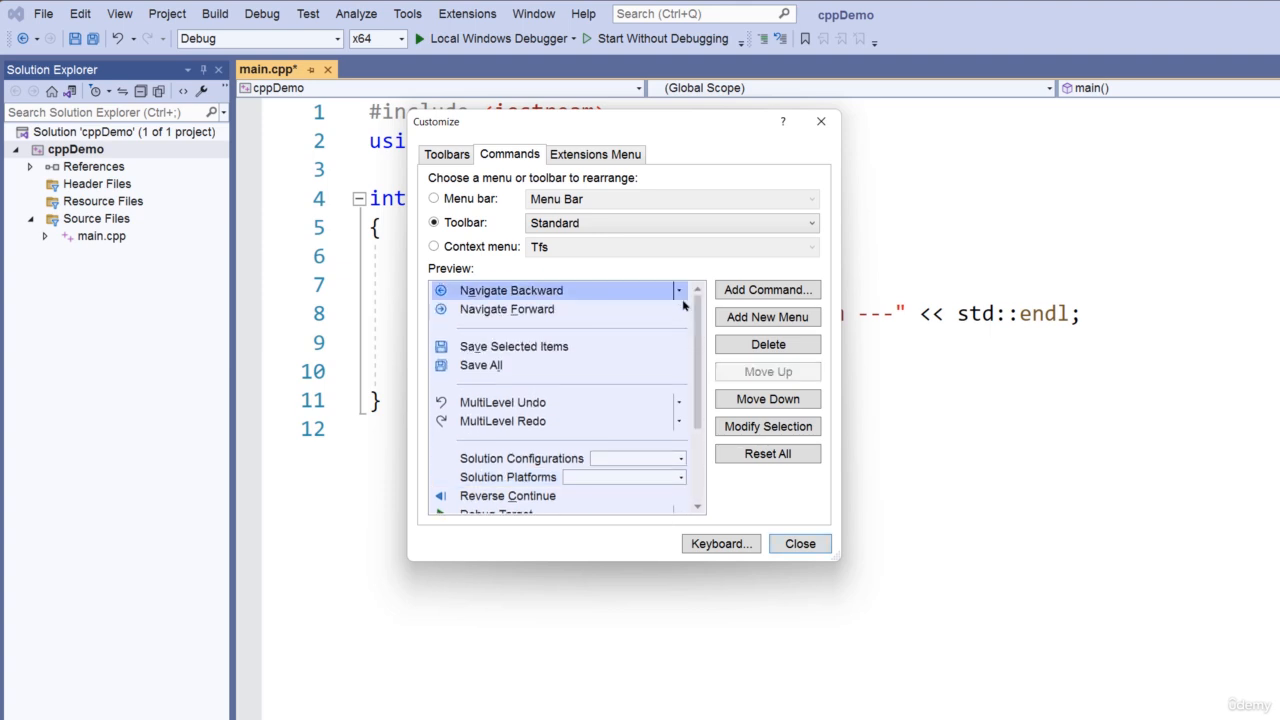
click(765, 400)
click(765, 400)
click(765, 400)
click(765, 400)
click(765, 400)
click(765, 400)
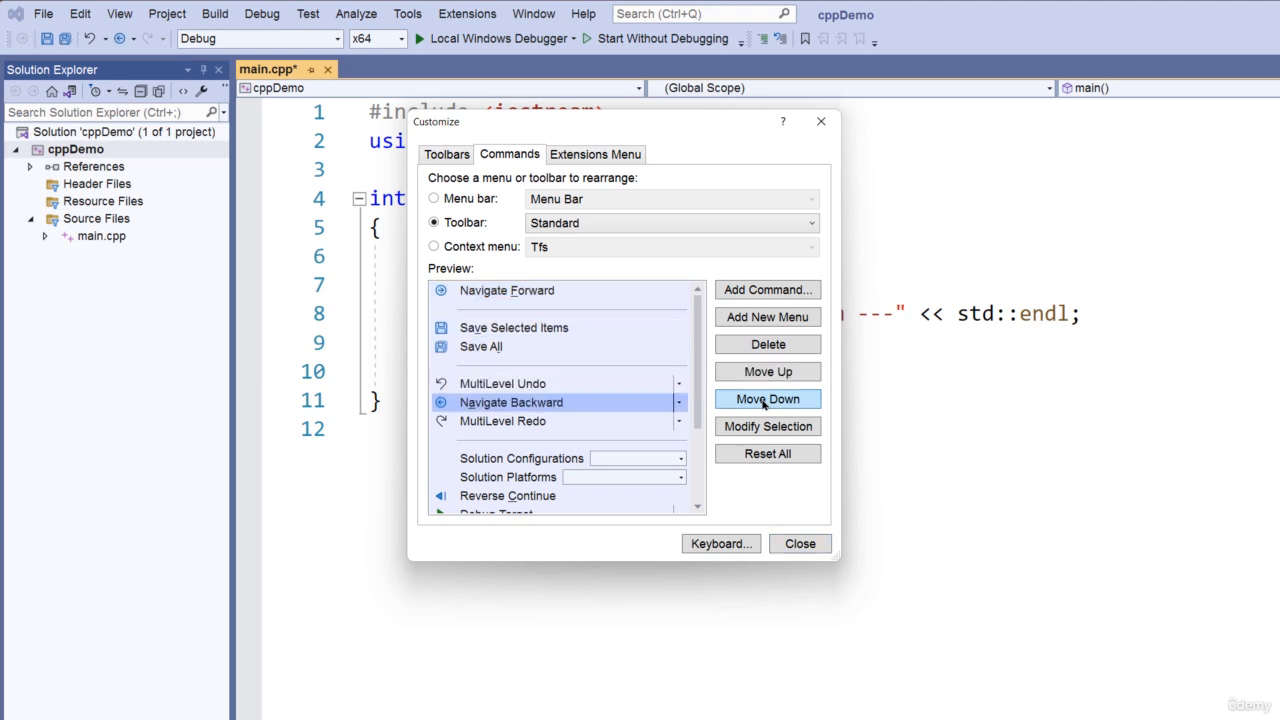
click(765, 400)
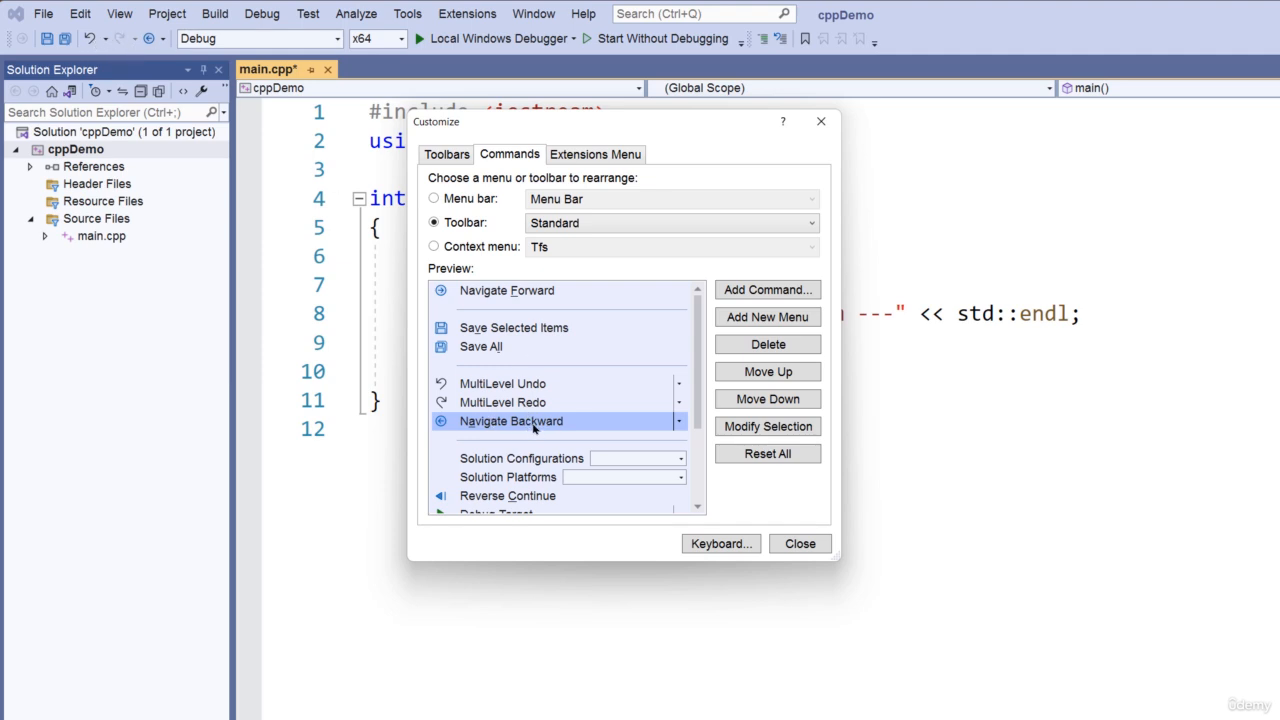
- Move Navigate Forward and Navigate Backward down to just above Solution Configurations, with Navigate Forward directly below Navigate Backward
click(493, 292)
click(757, 408)
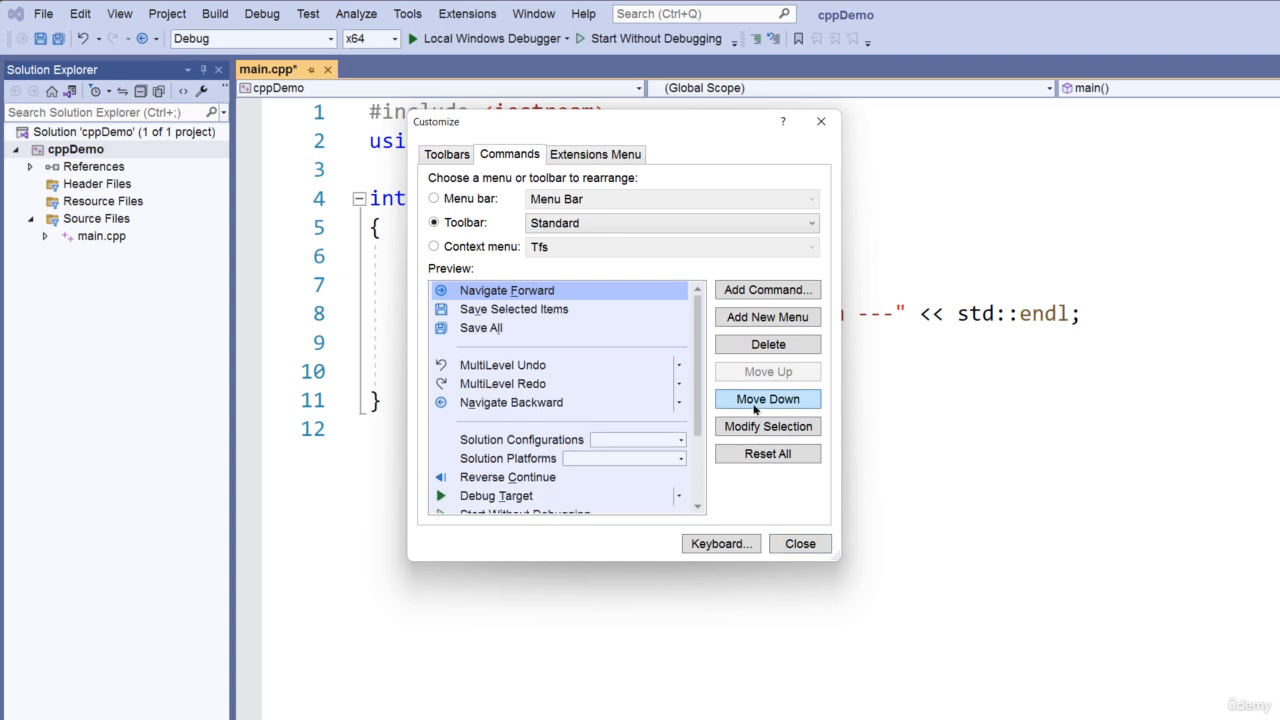
click(756, 408)
click(754, 408)
click(754, 408)
click(754, 408)
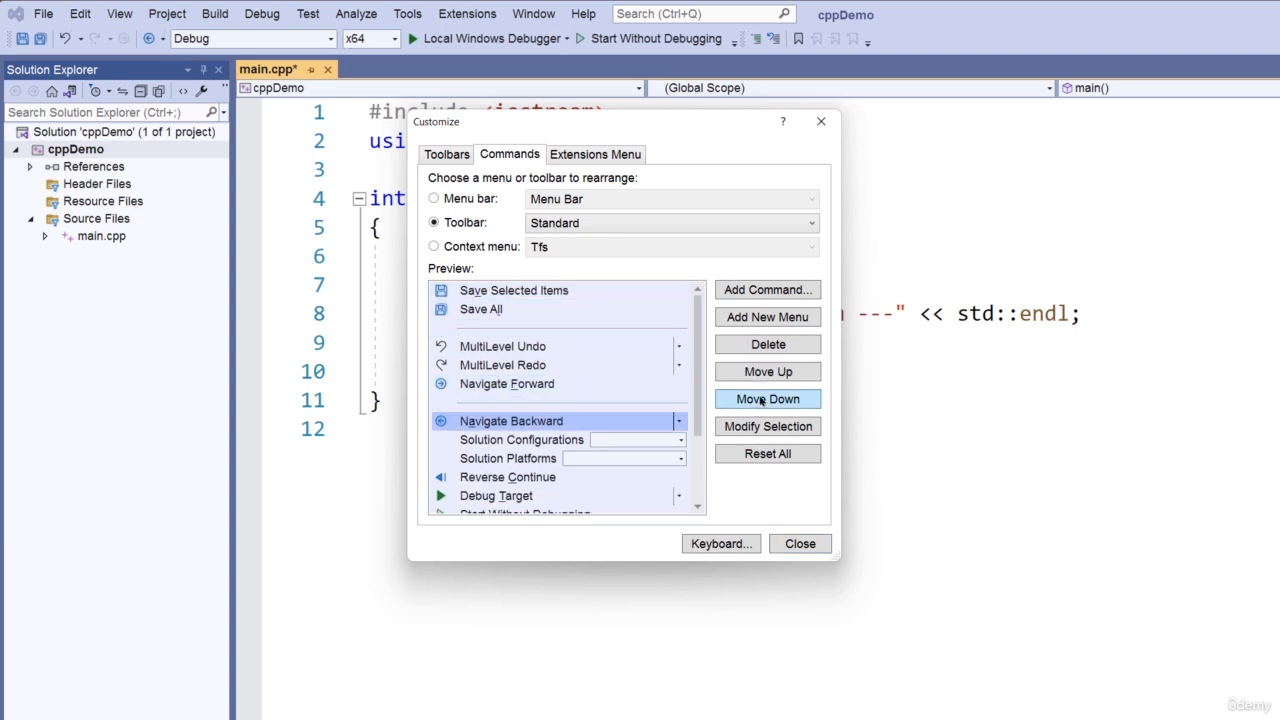
click(548, 388)
click(767, 401)
click(767, 401)
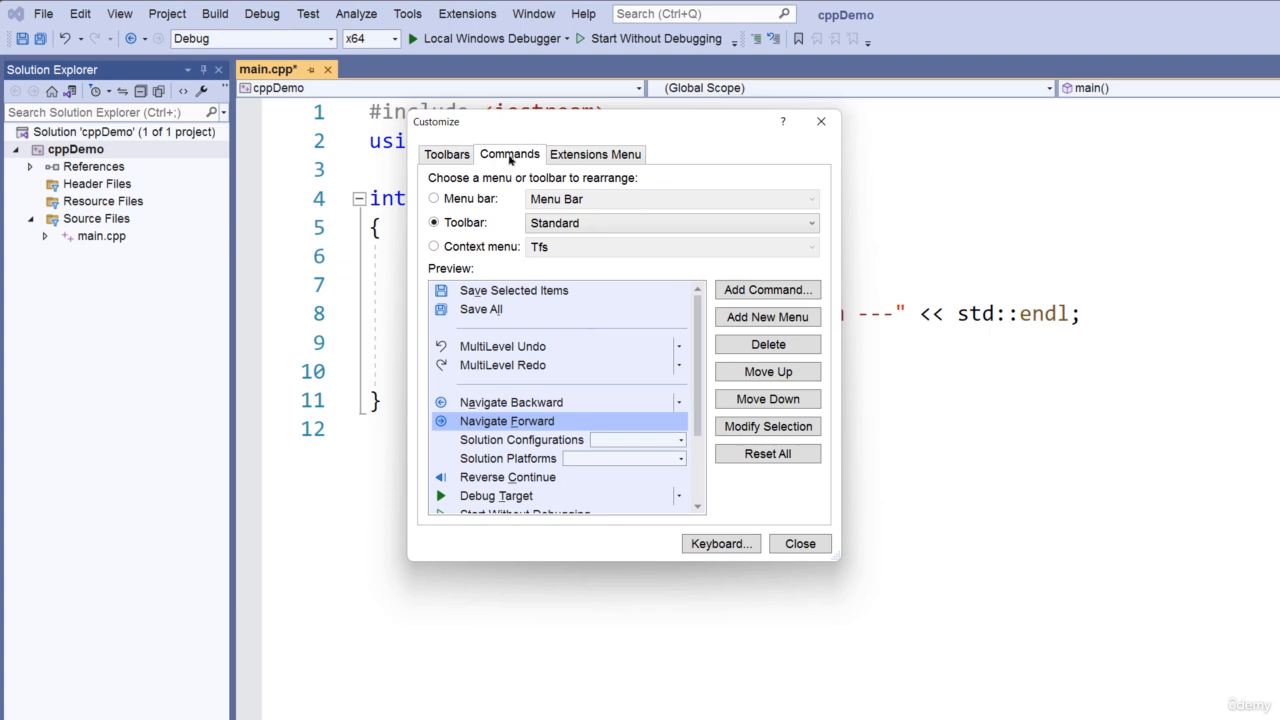
- Add a new menu to the Text Editor toolbar's commands and delete it again
click(578, 230)
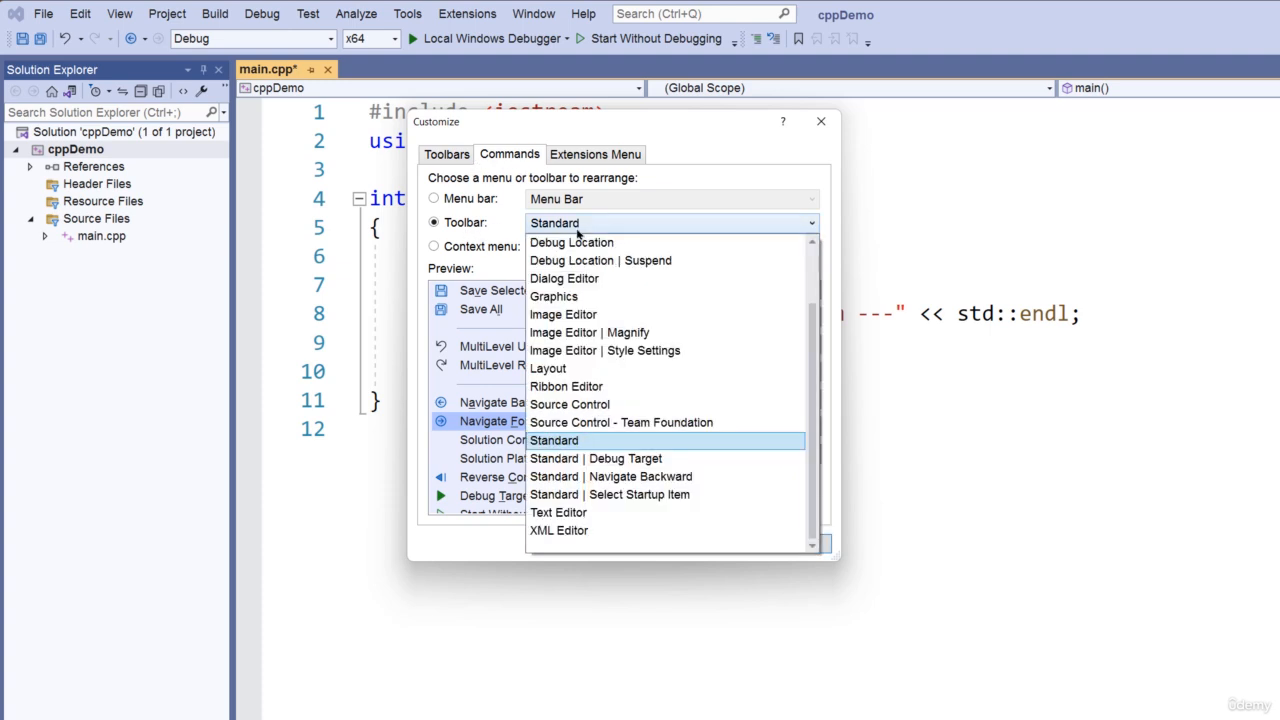
click(585, 513)
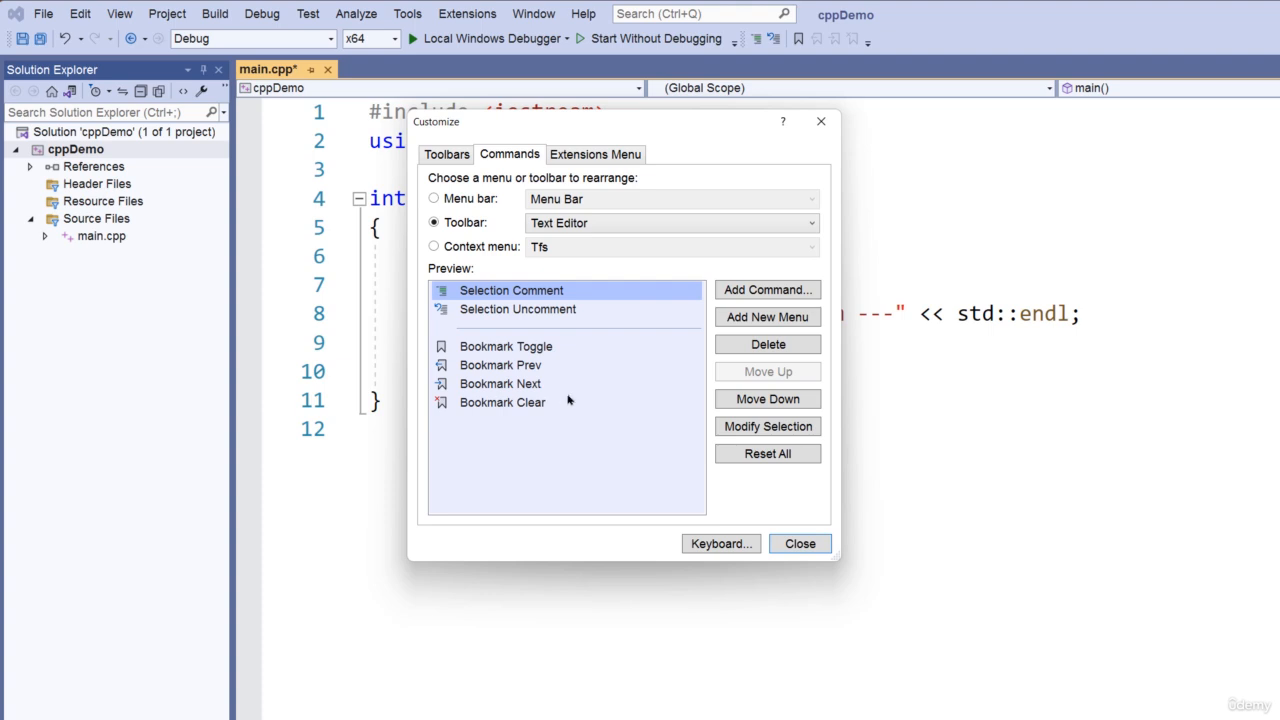
click(750, 290)
click(818, 470)
click(741, 328)
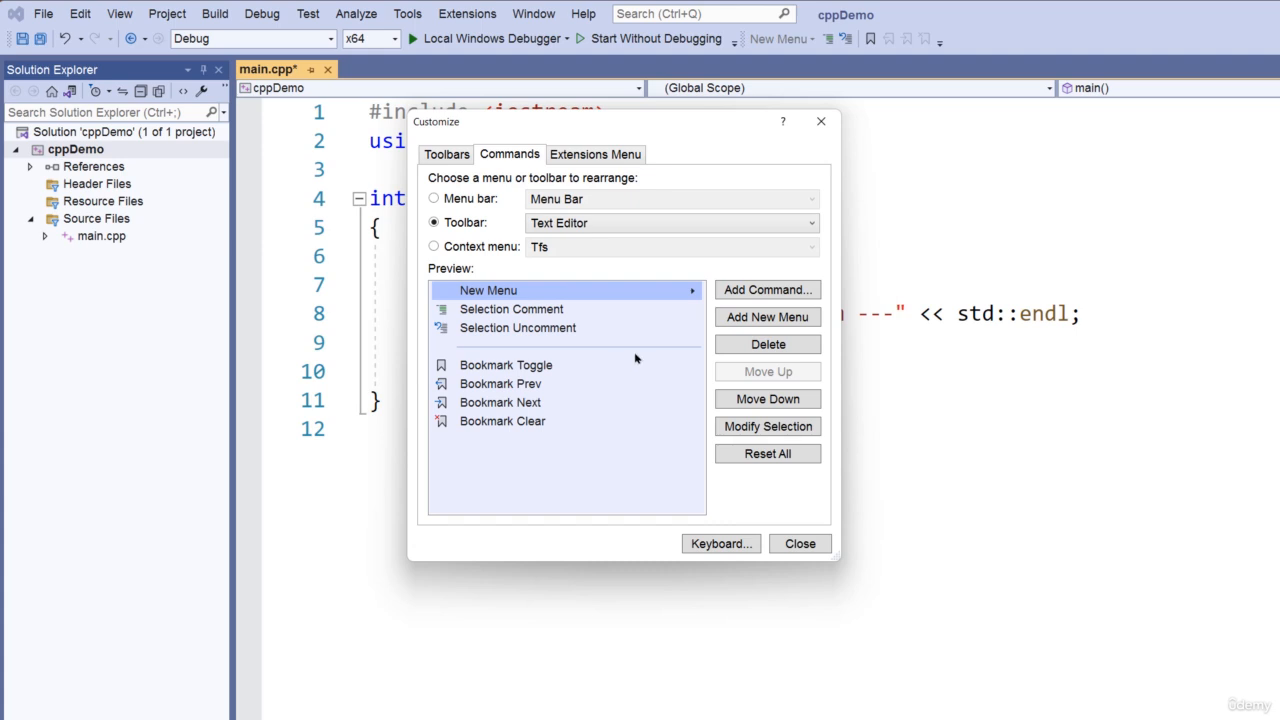
click(742, 344)
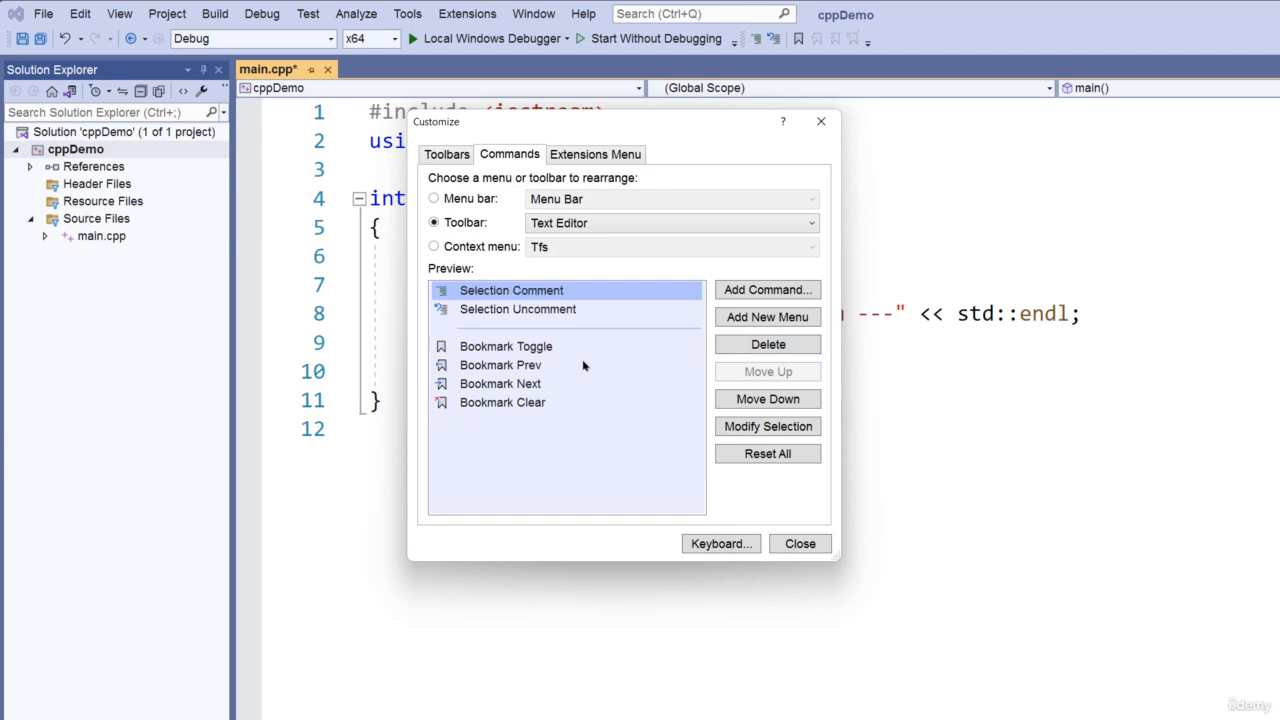
click(800, 544)
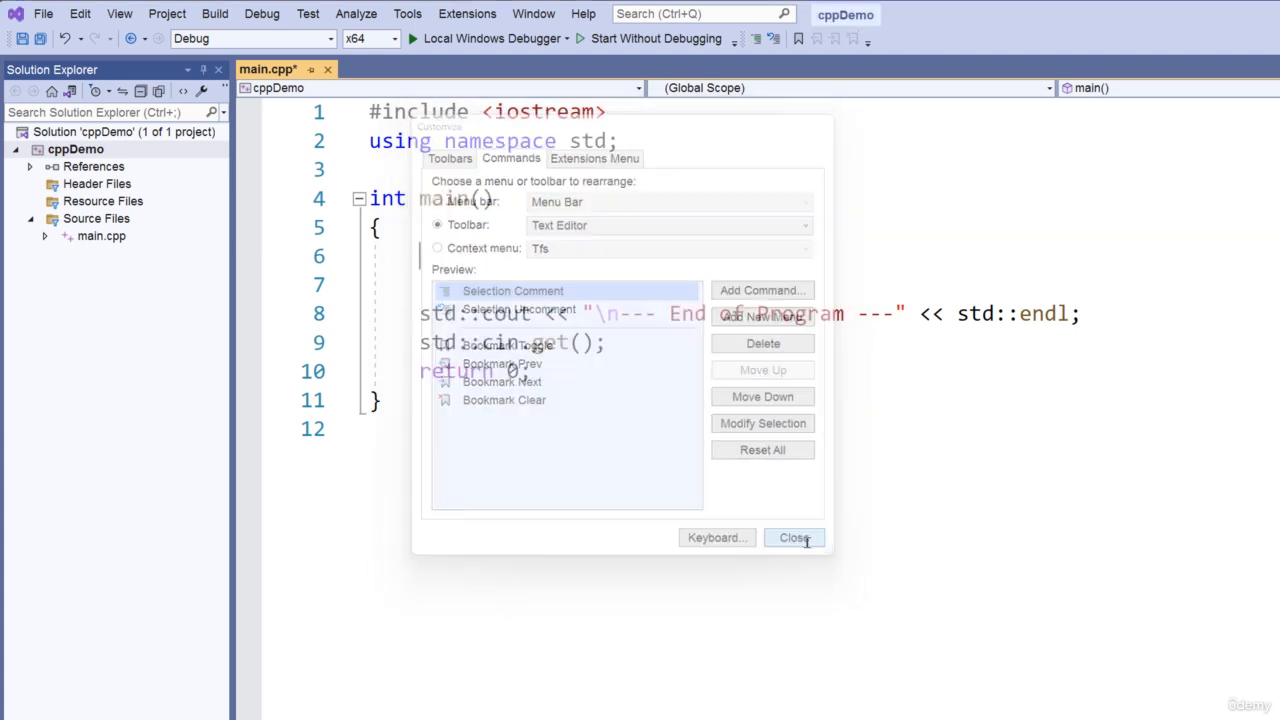
- View the list of available toolbars and examine the Standard toolbar's button list and customization commands
right_click(1008, 49)
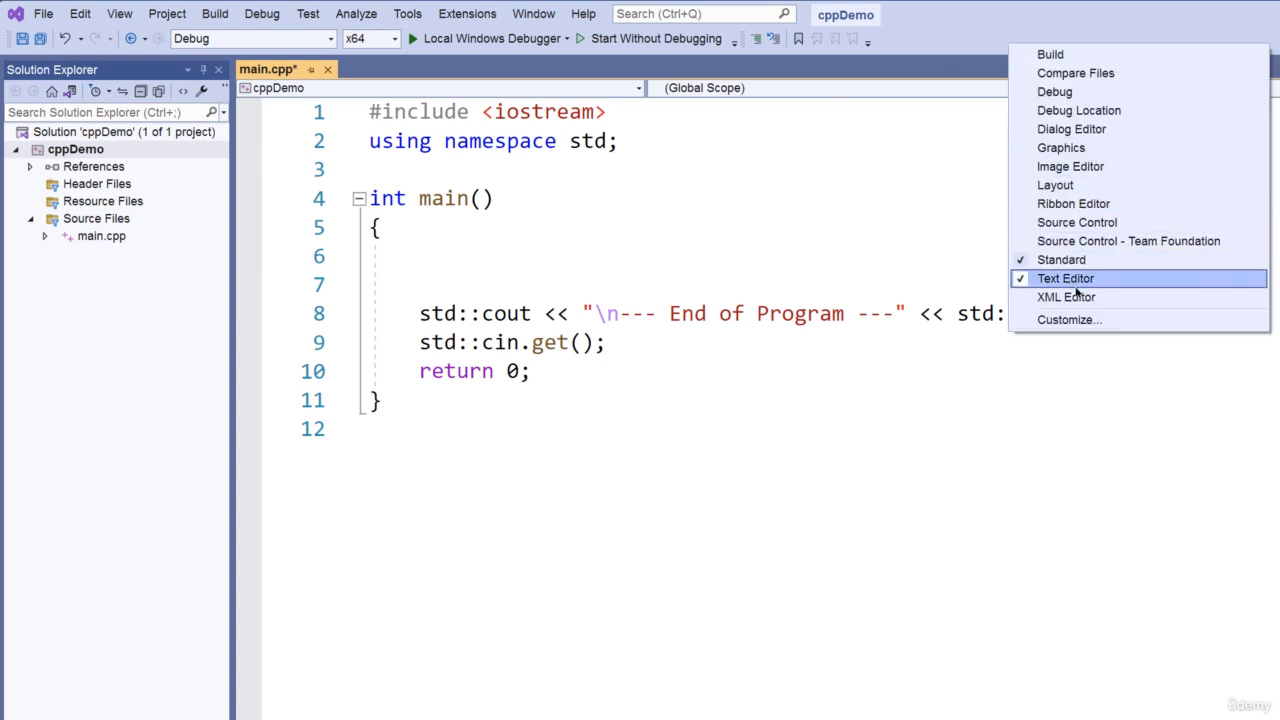
click(505, 256)
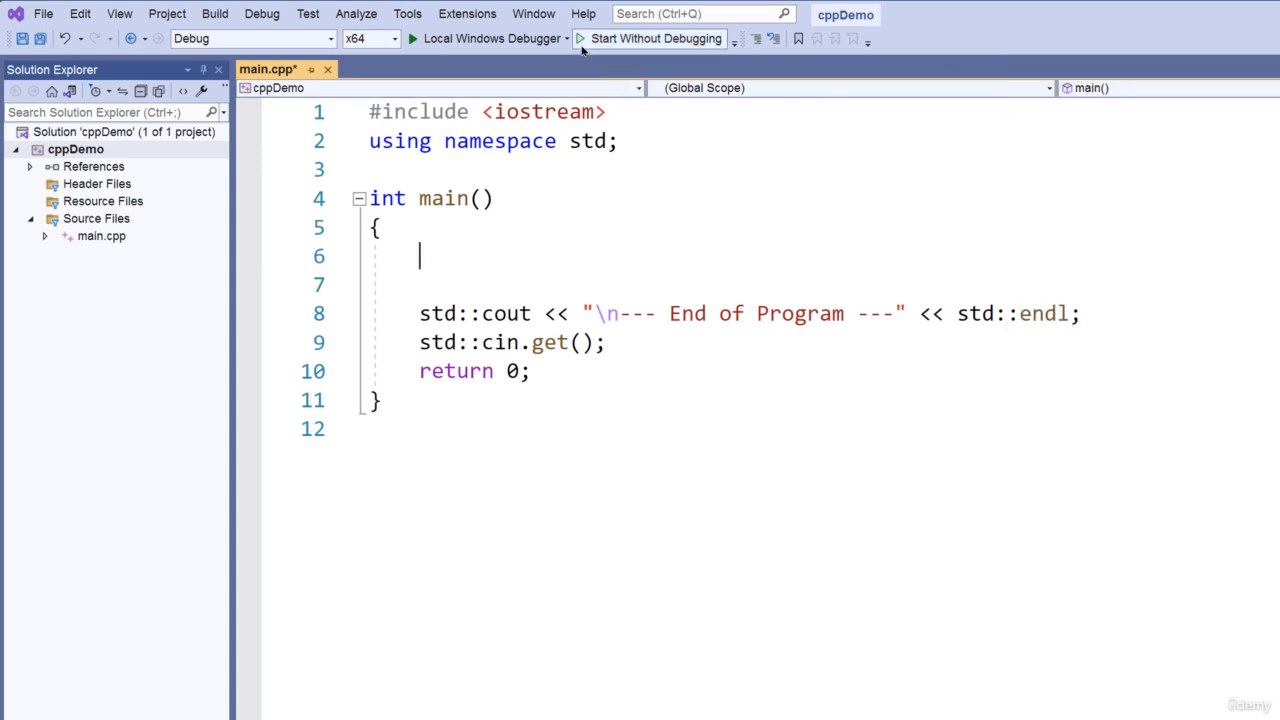
click(735, 42)
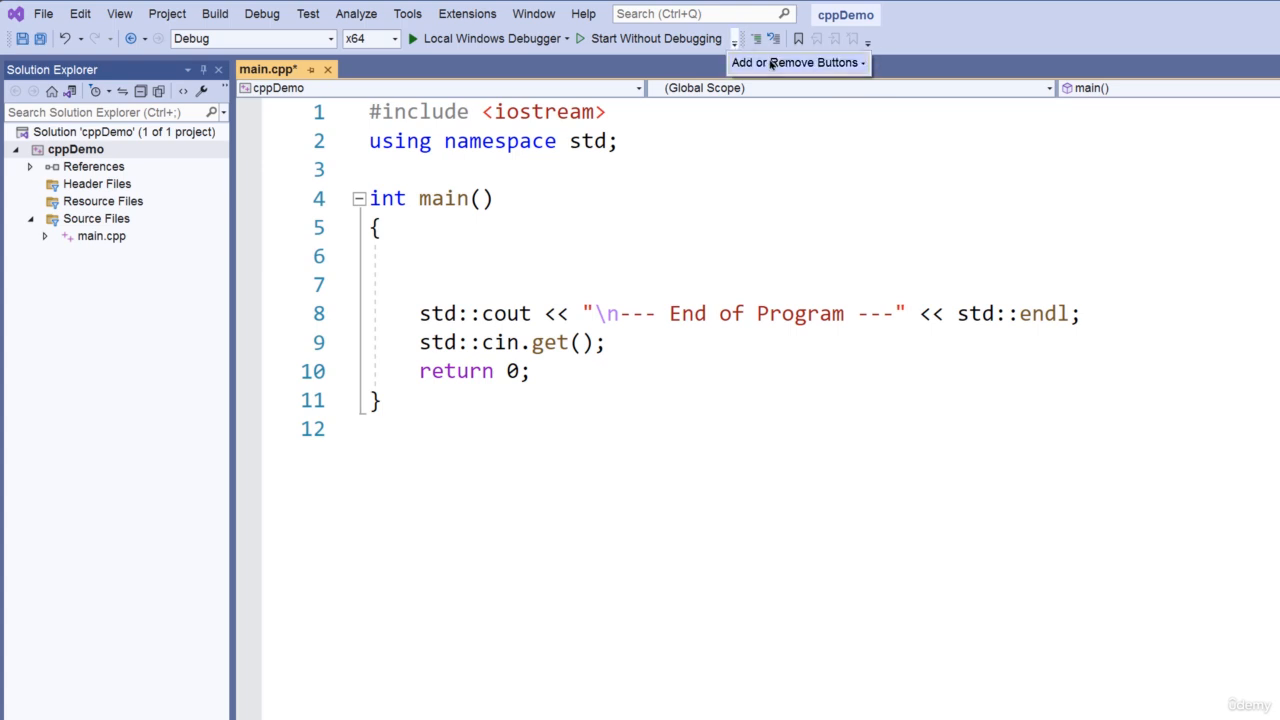
mouse_move(800, 62)
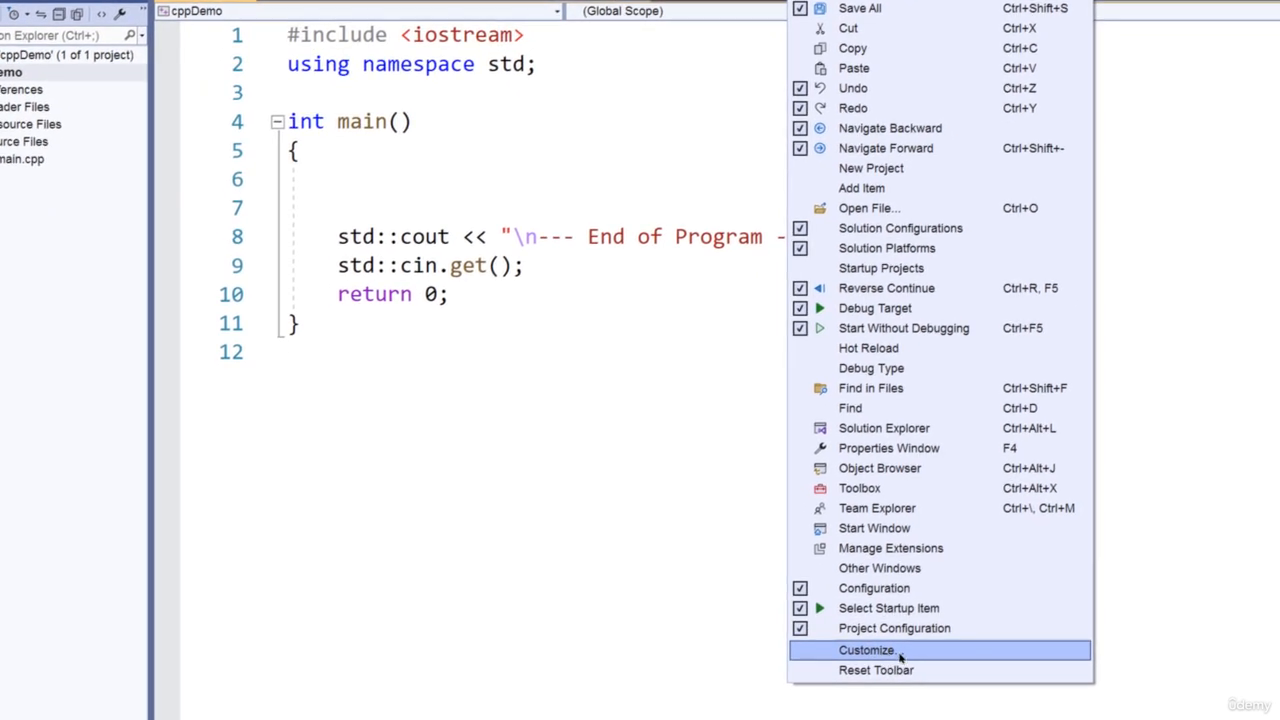
click(866, 650)
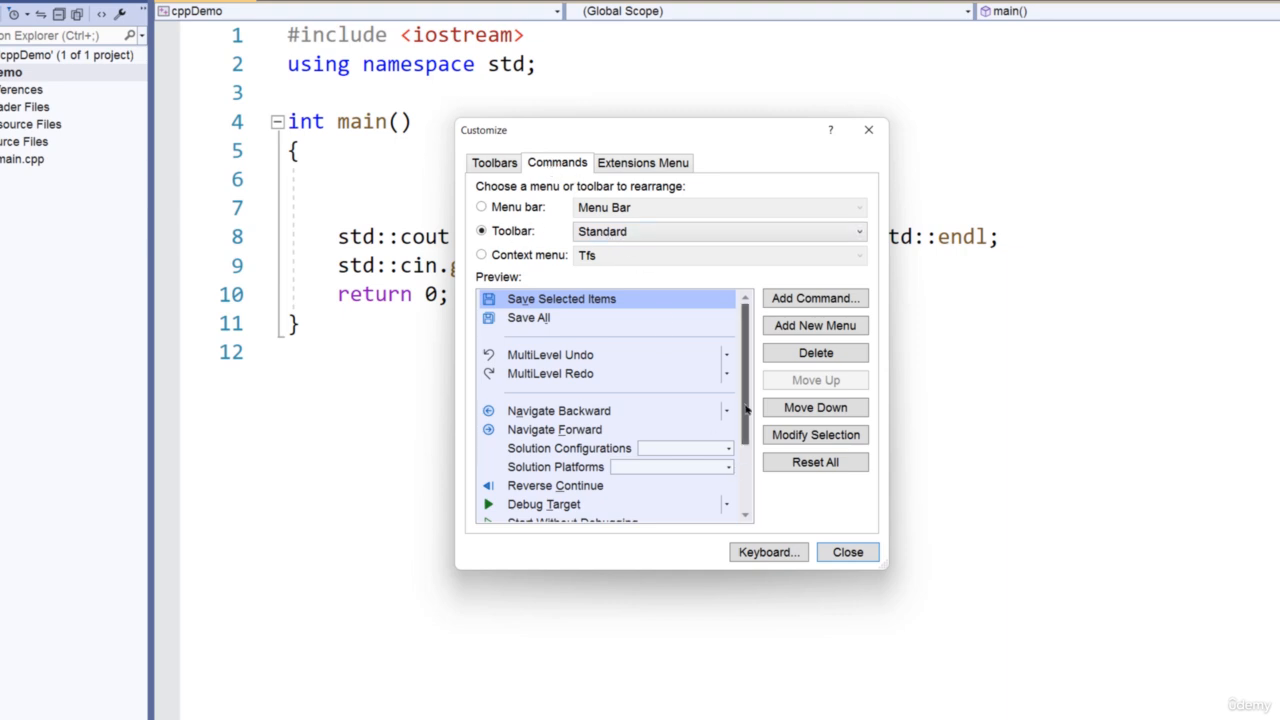
scroll(730, 490, down, 2)
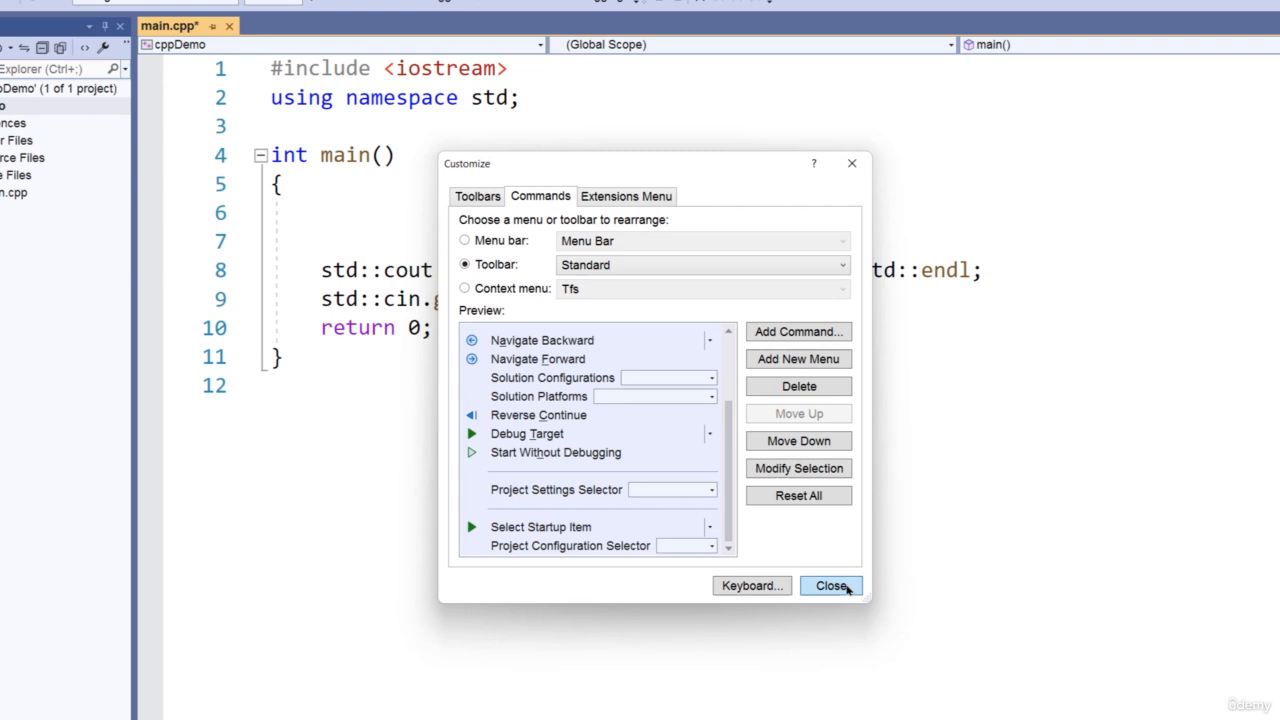
click(846, 588)
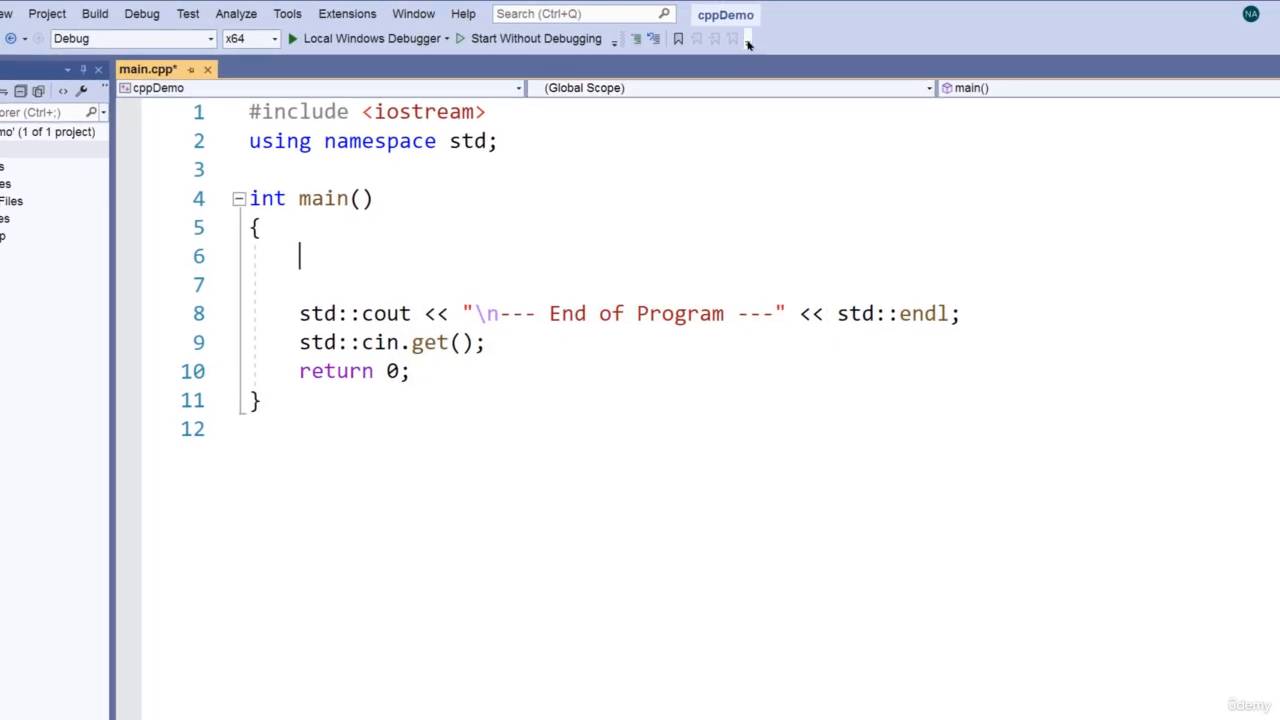
- Examine the Text Editor toolbar's button list and its commands in the customization dialog
click(747, 43)
mouse_move(761, 66)
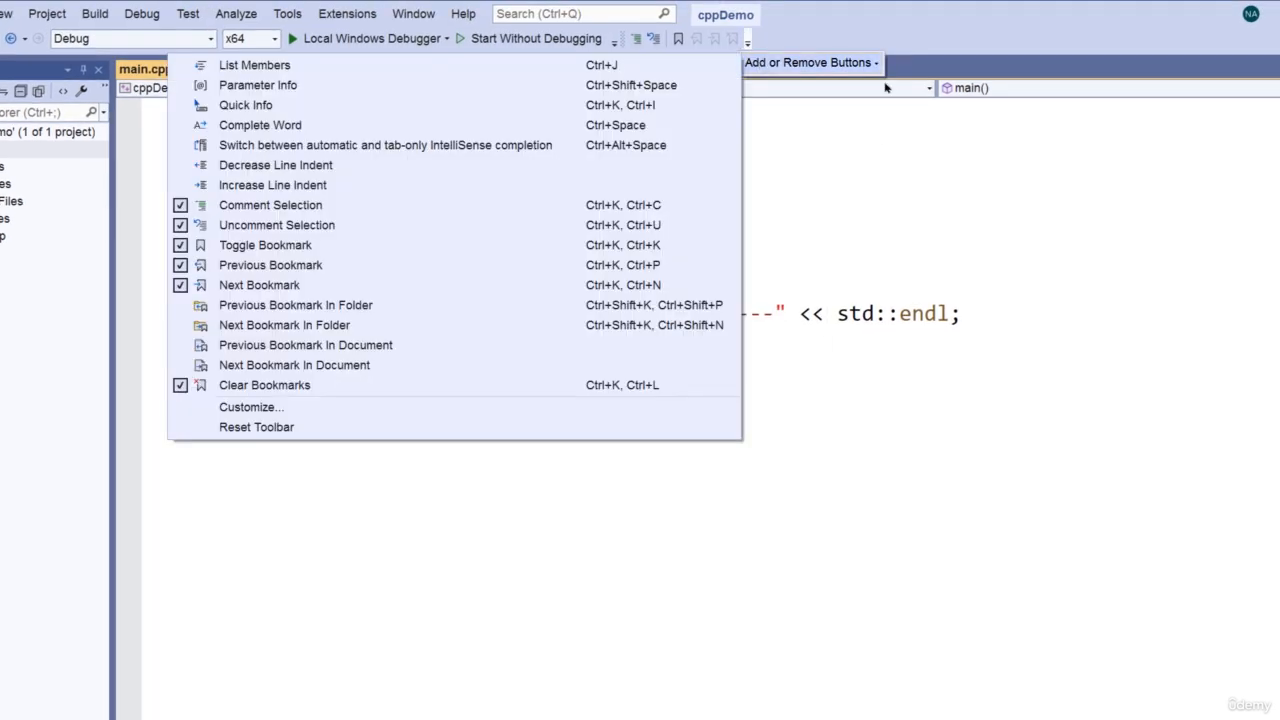
click(368, 409)
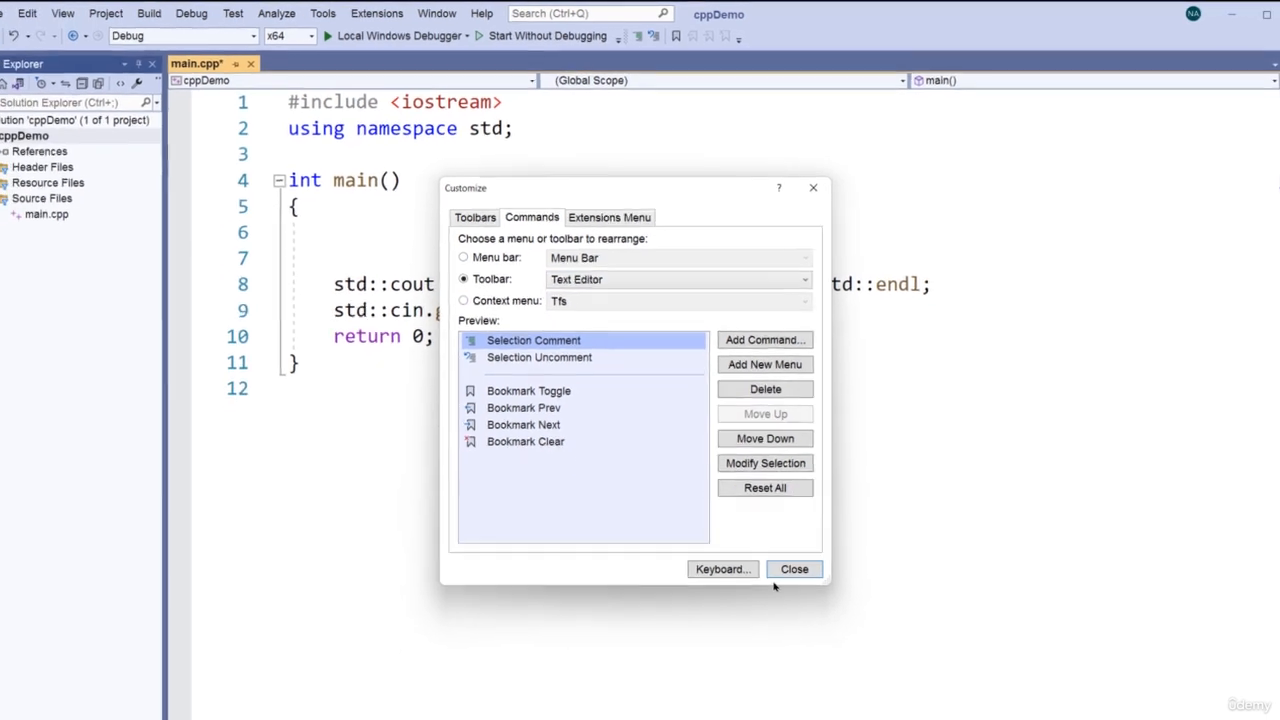
click(809, 628)
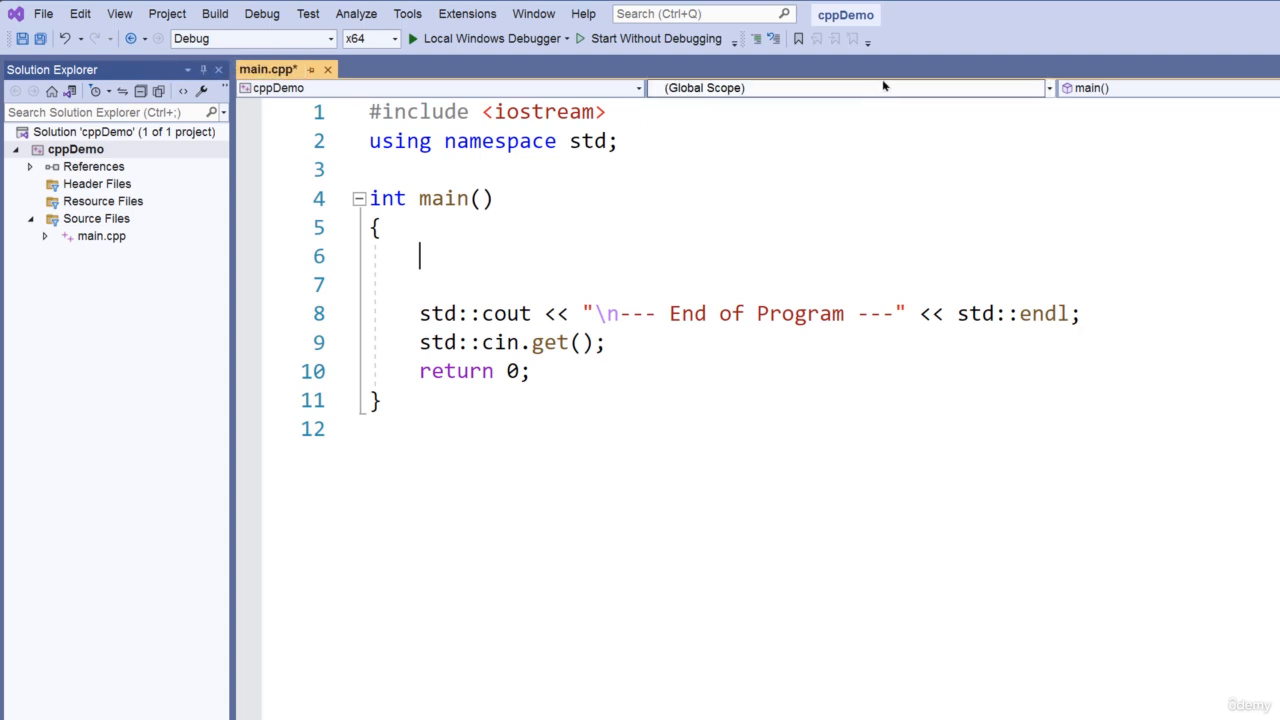
- Reopen the customization from the Standard toolbar's button list and look through the toolbar's commands
click(735, 42)
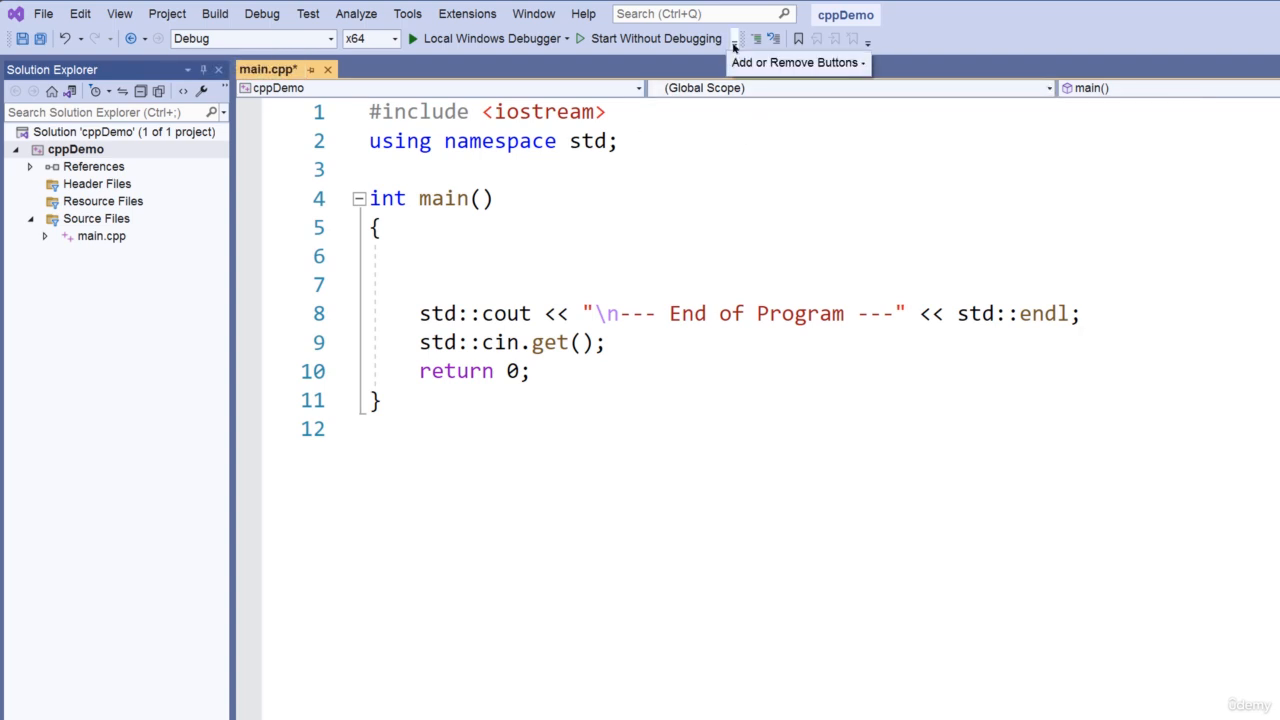
mouse_move(752, 64)
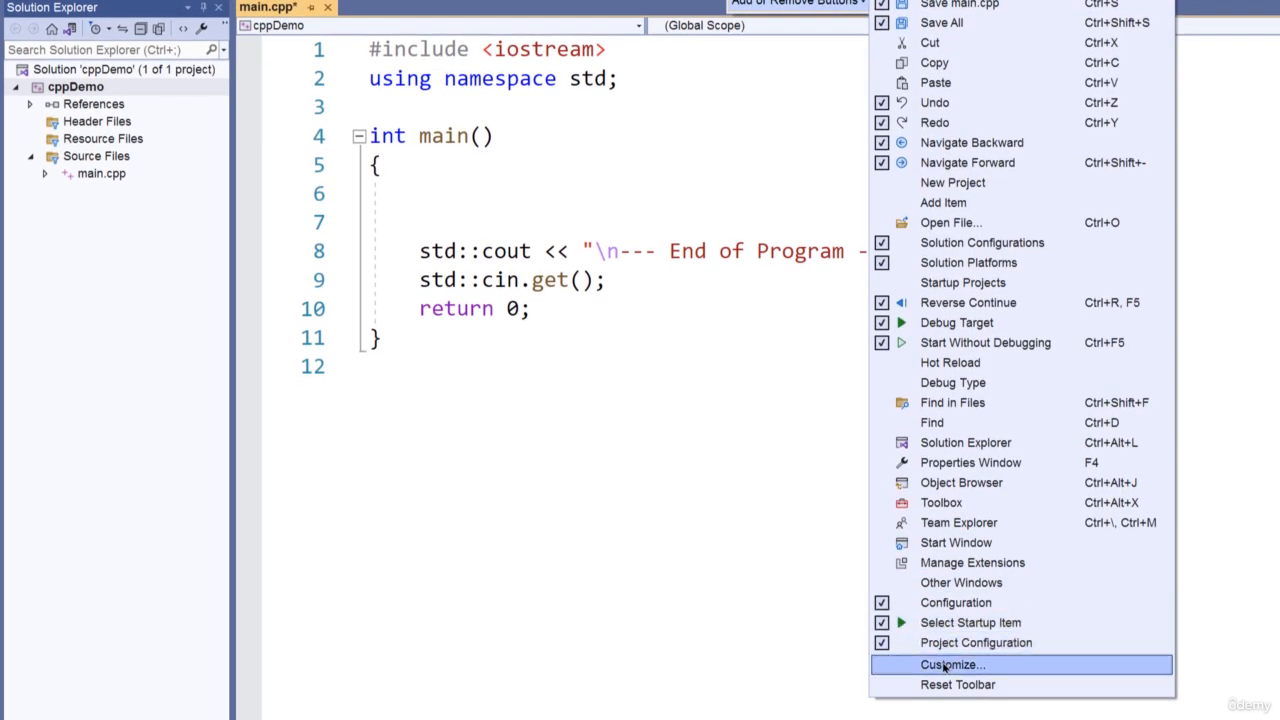
click(943, 665)
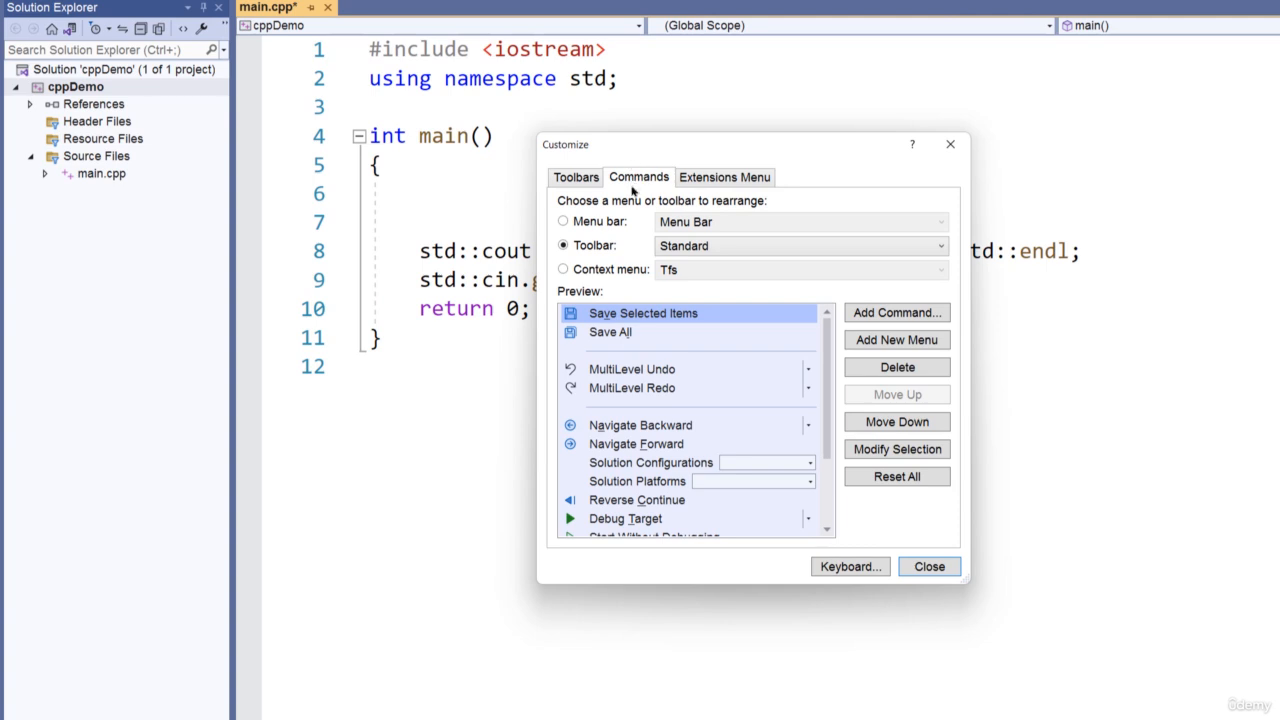
click(691, 251)
click(691, 251)
drag(826, 431, 834, 478)
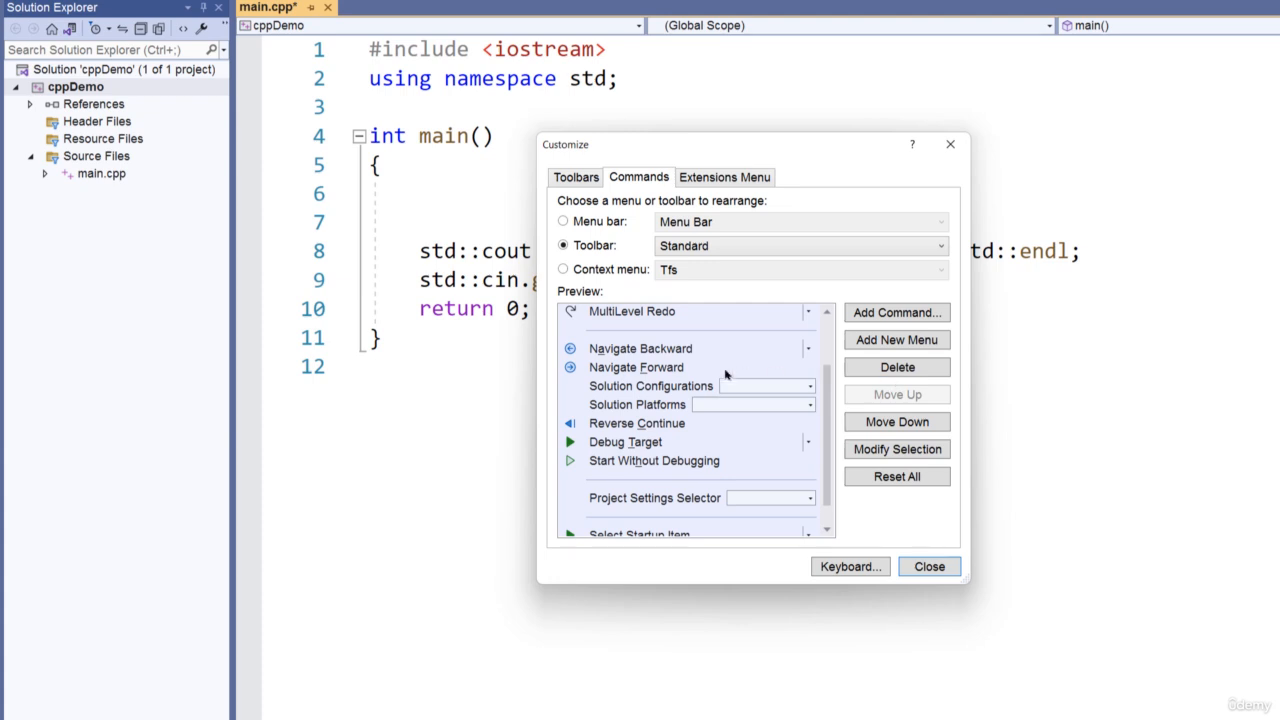
- Begin a new group at the Standard toolbar's Navigate Forward command and move its separator down below that command
click(625, 368)
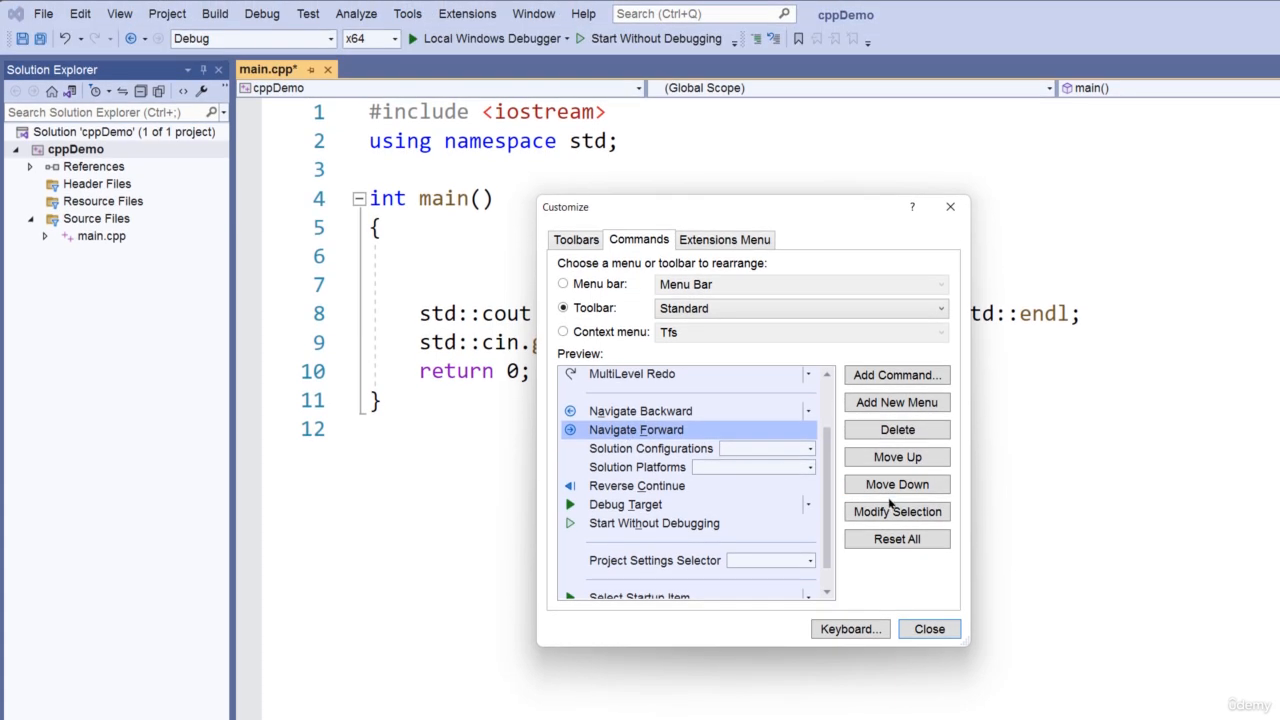
click(895, 512)
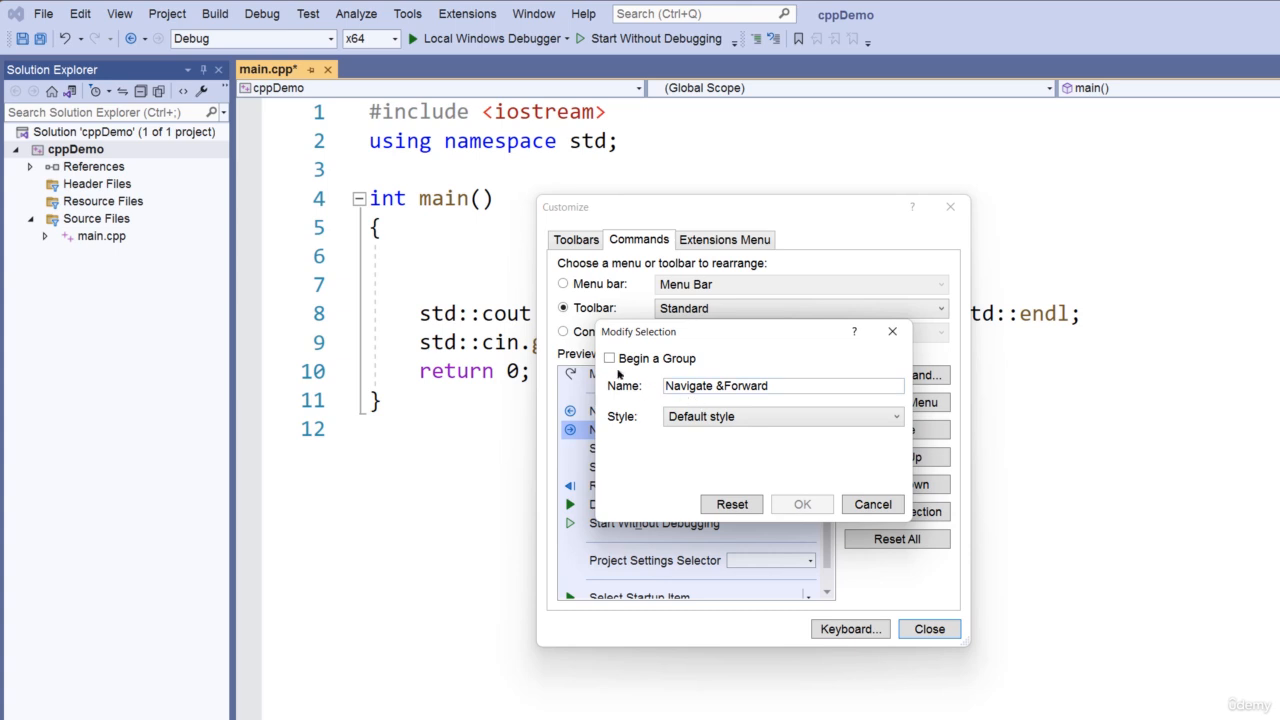
click(610, 359)
click(802, 504)
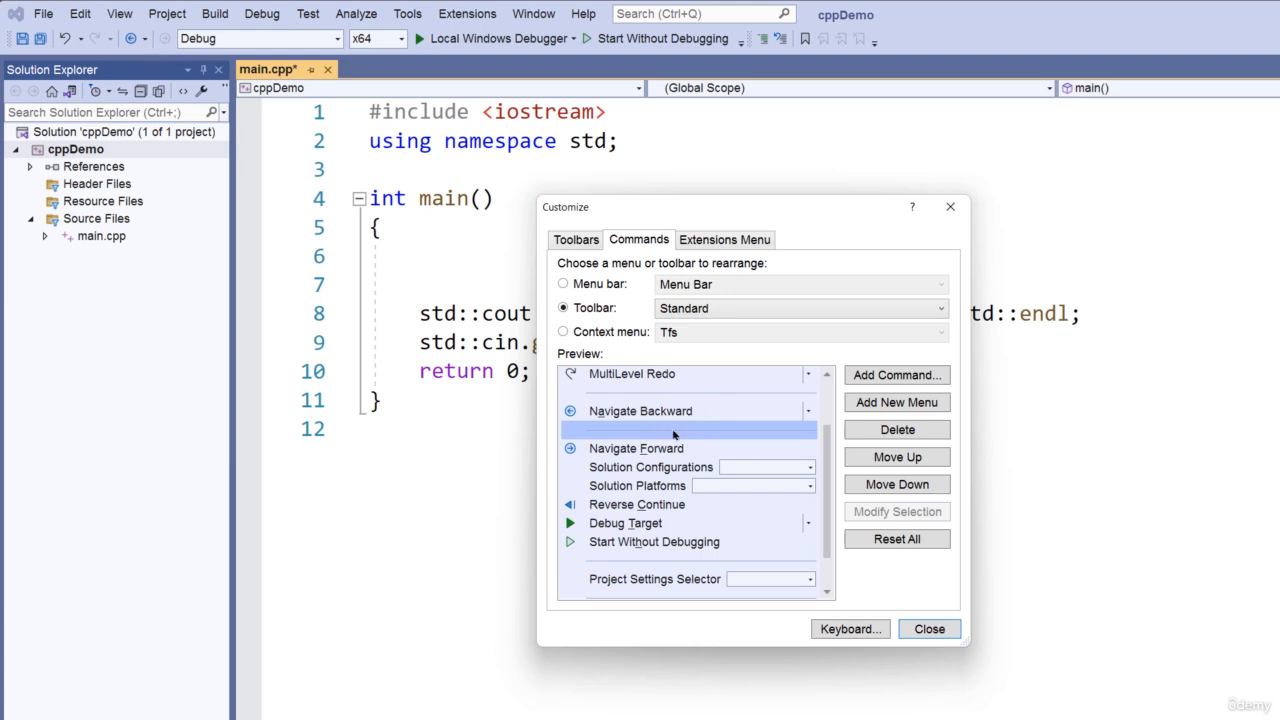
click(902, 487)
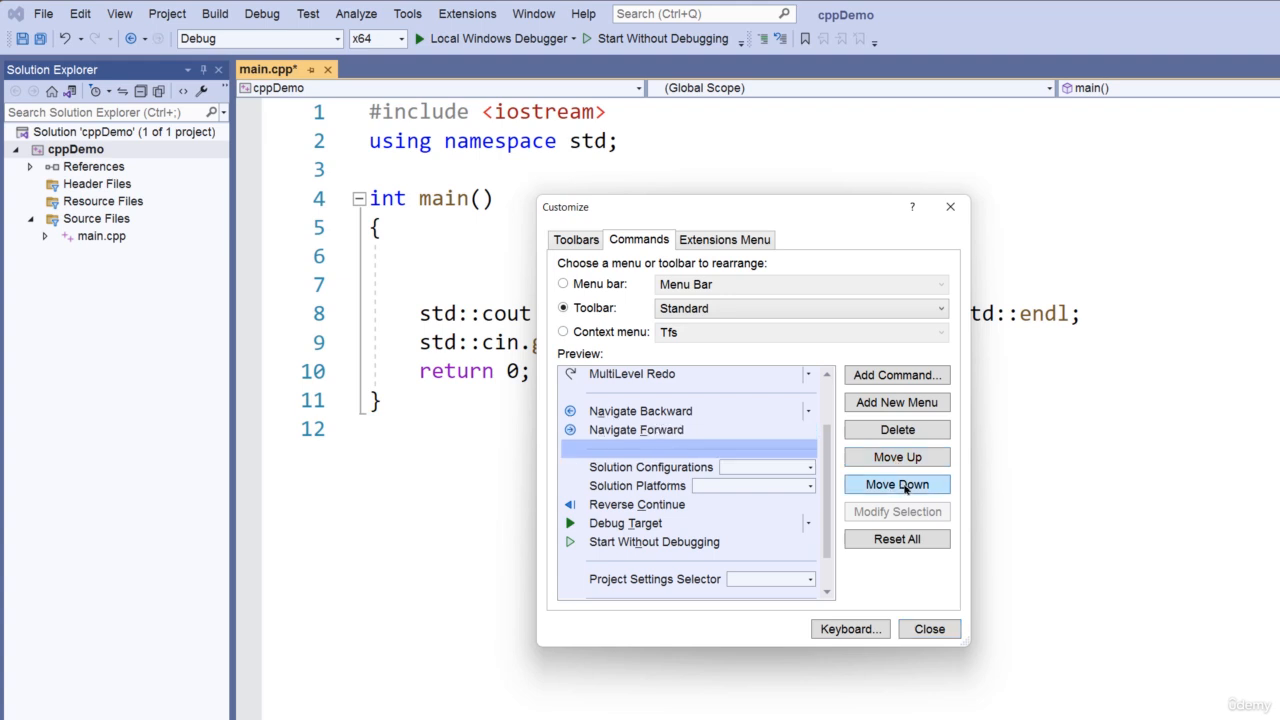
- Move the separator above Navigate Backward up past MultiLevel Redo and MultiLevel Undo in the Standard toolbar
scroll(755, 500, up, 2)
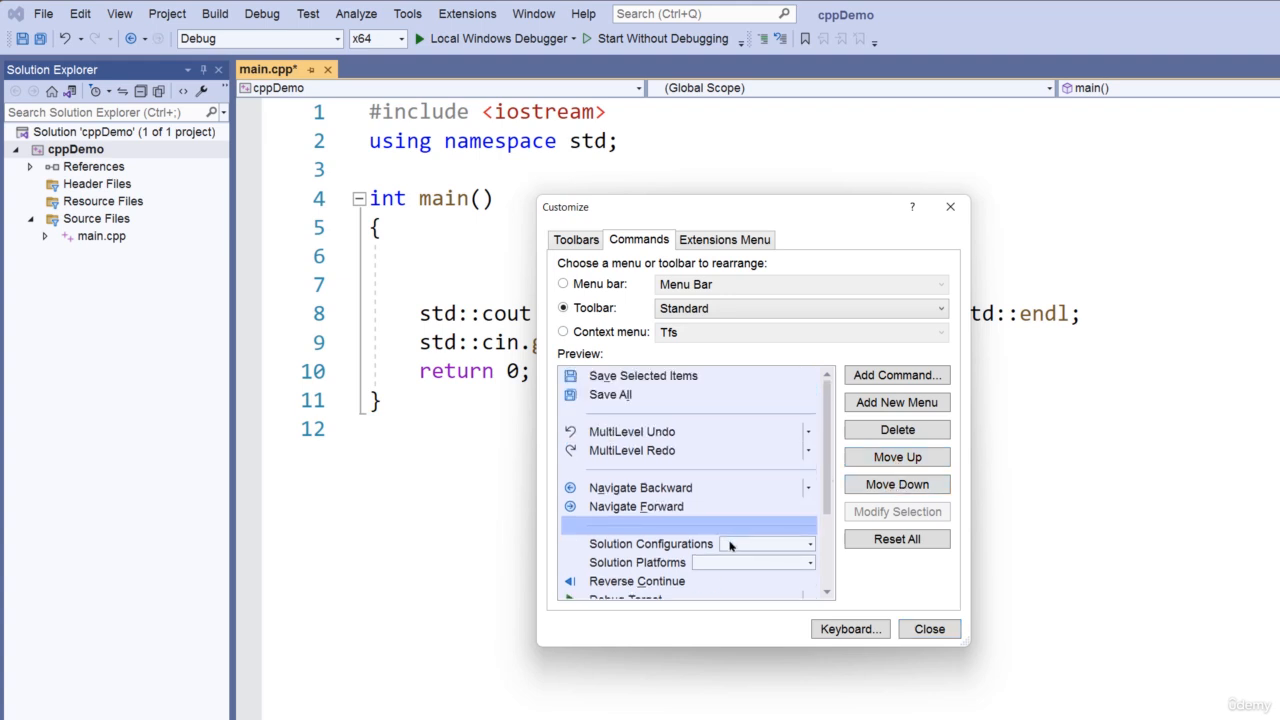
click(645, 469)
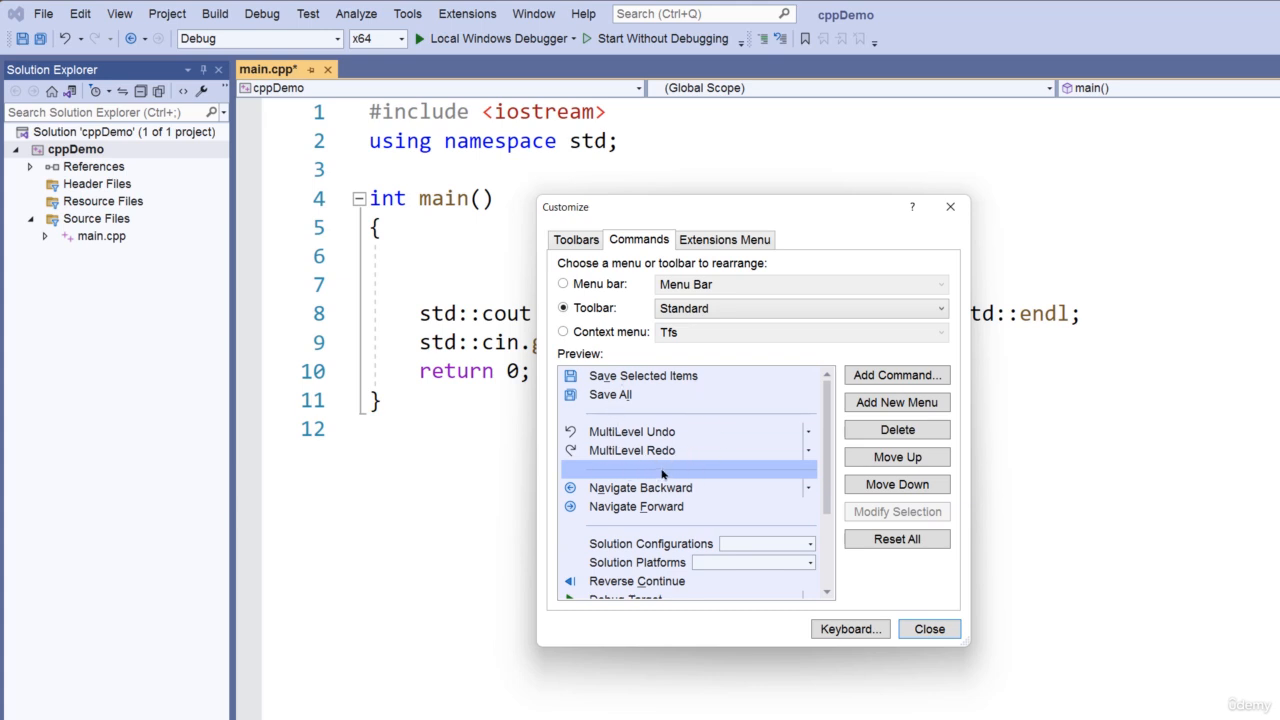
click(893, 462)
click(893, 462)
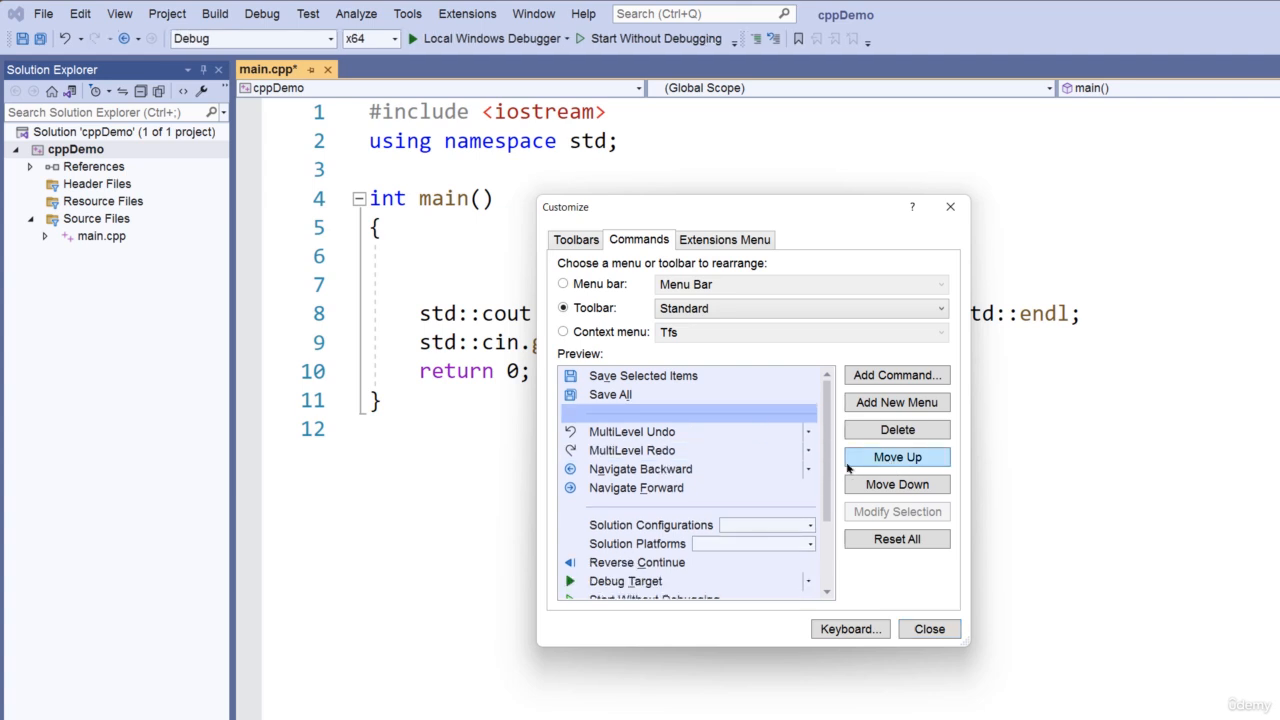
- Begin a group at the Navigate Backward command, then close the toolbar customization and return to the code in main.cpp
click(666, 470)
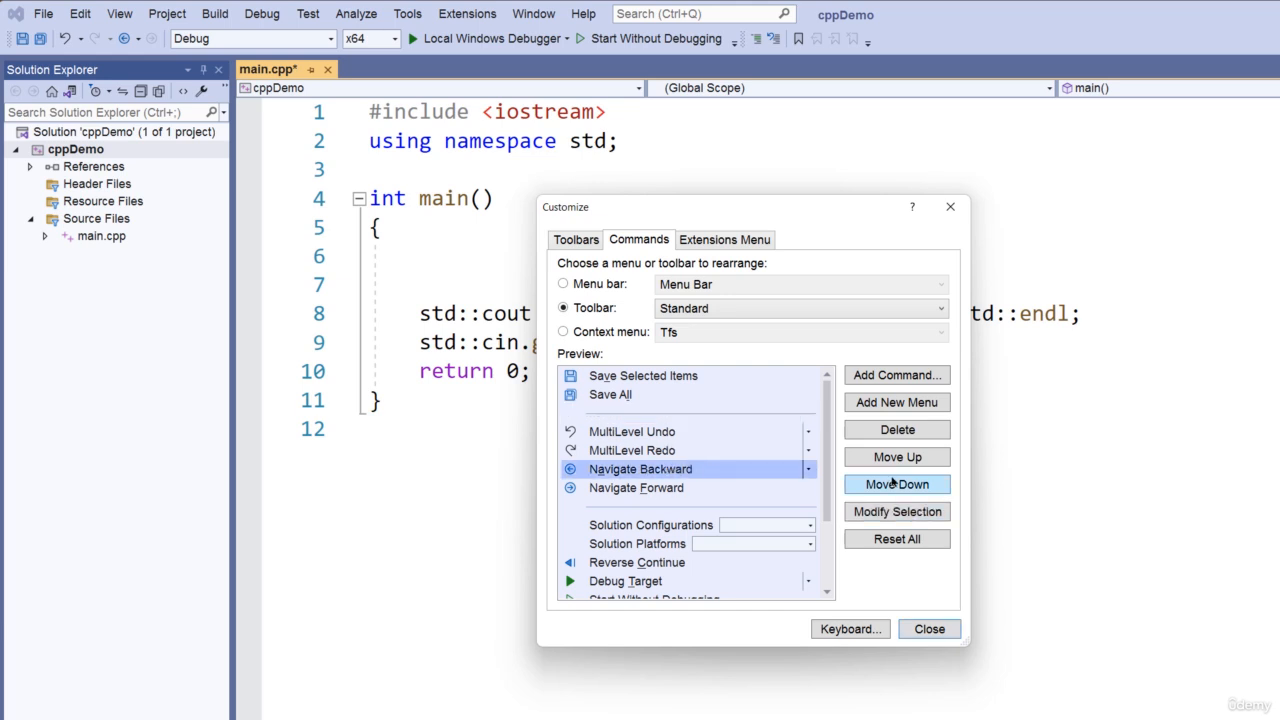
click(895, 512)
click(610, 358)
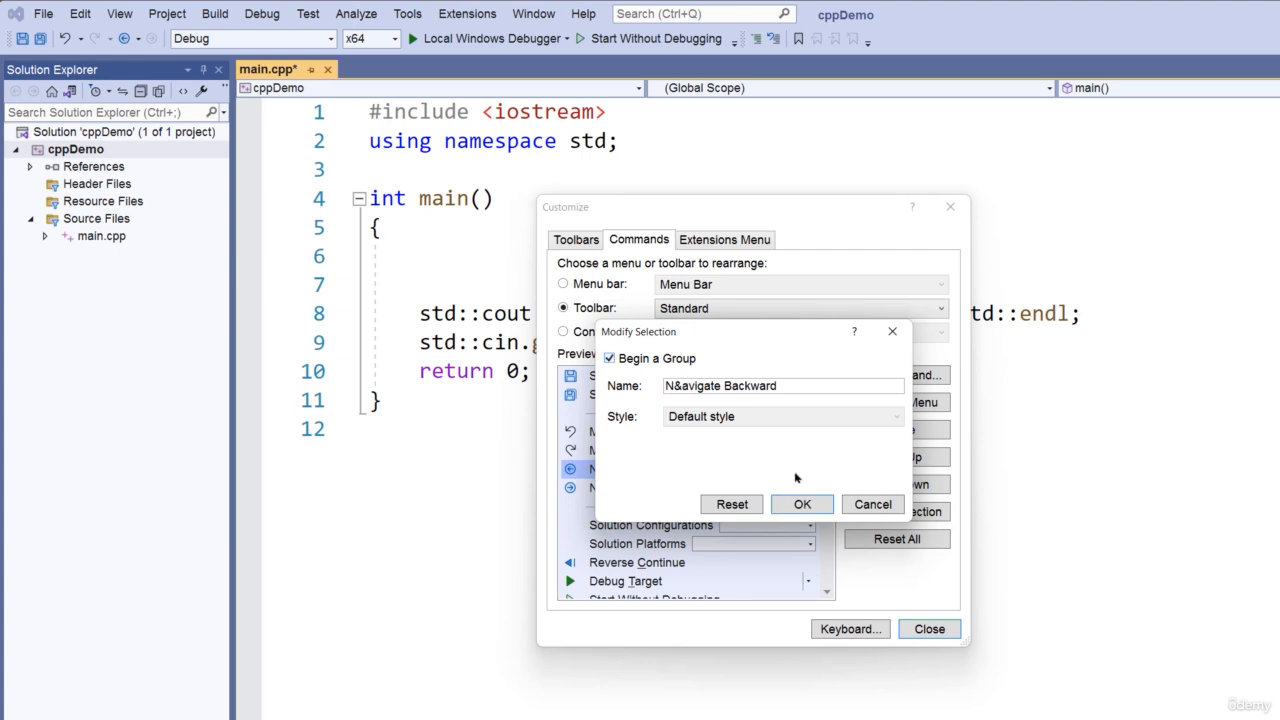
click(802, 504)
click(677, 474)
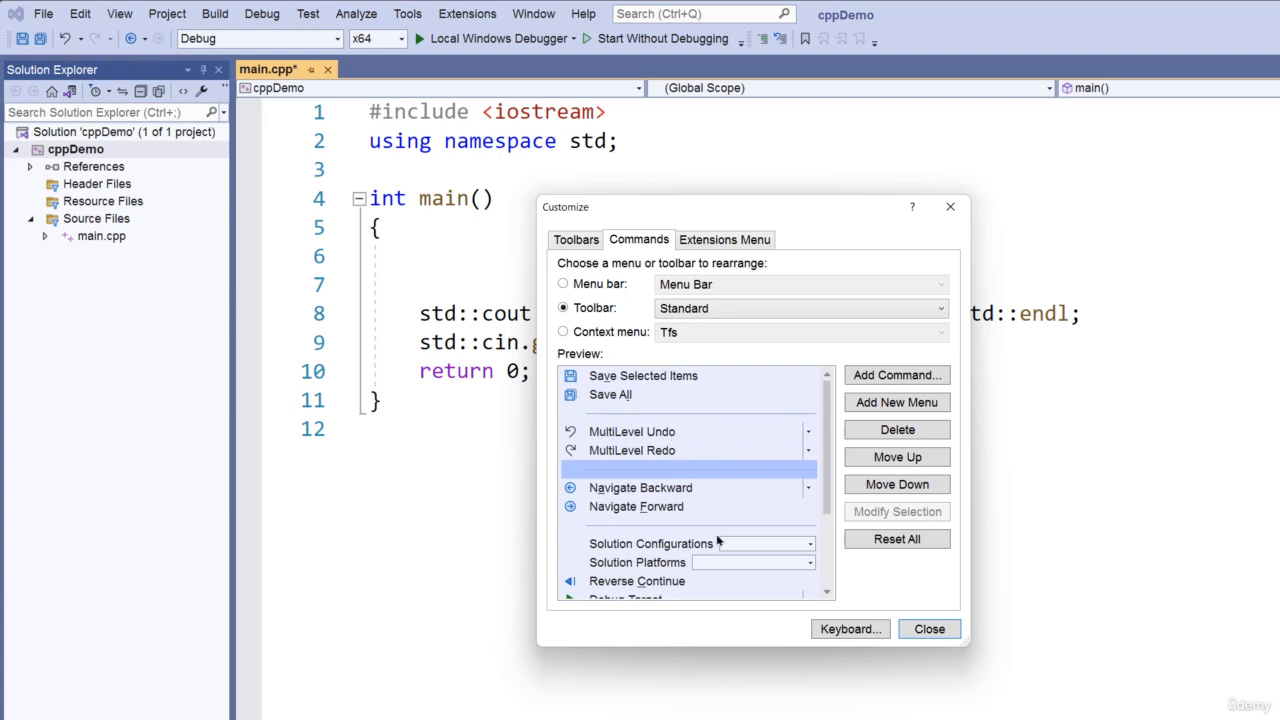
click(940, 629)
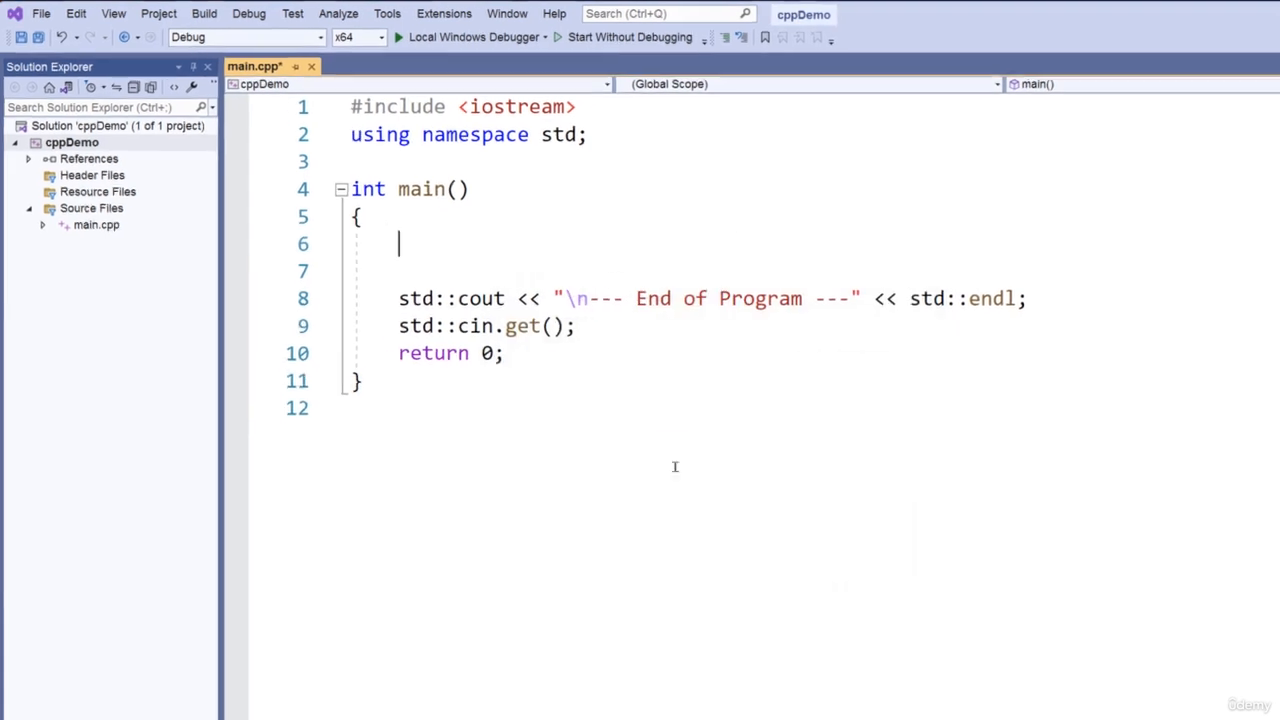
click(582, 414)
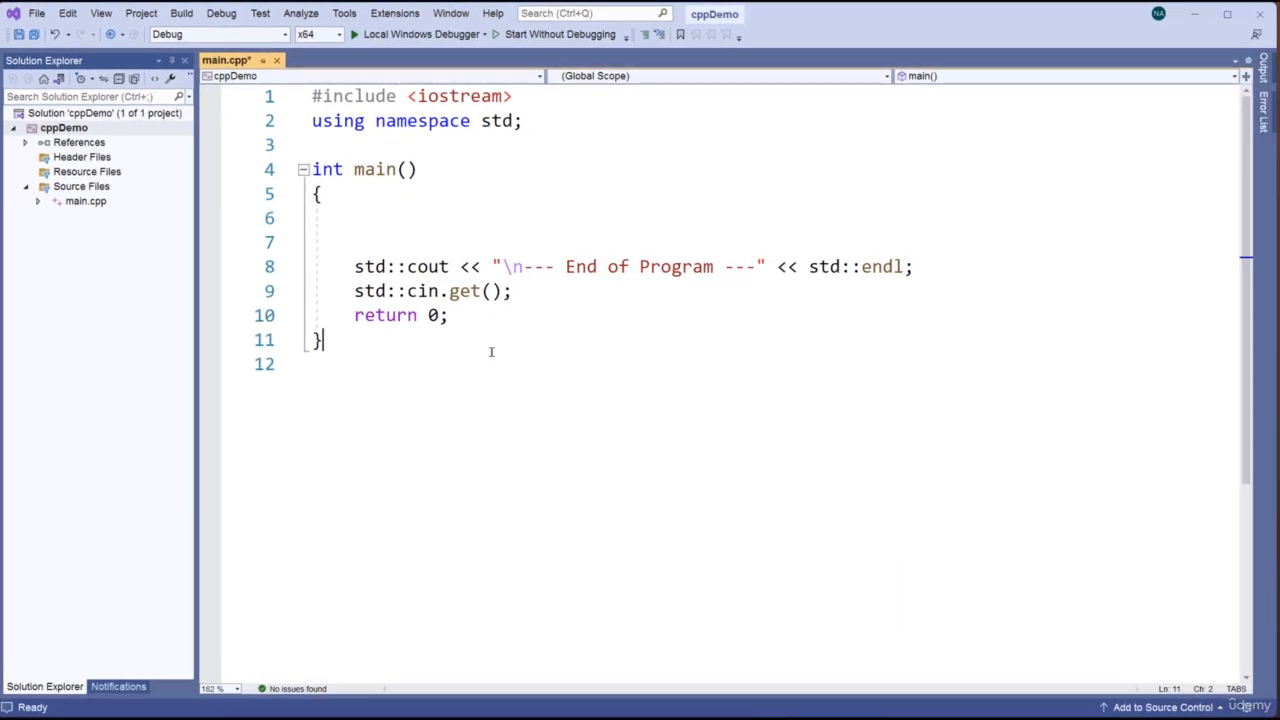